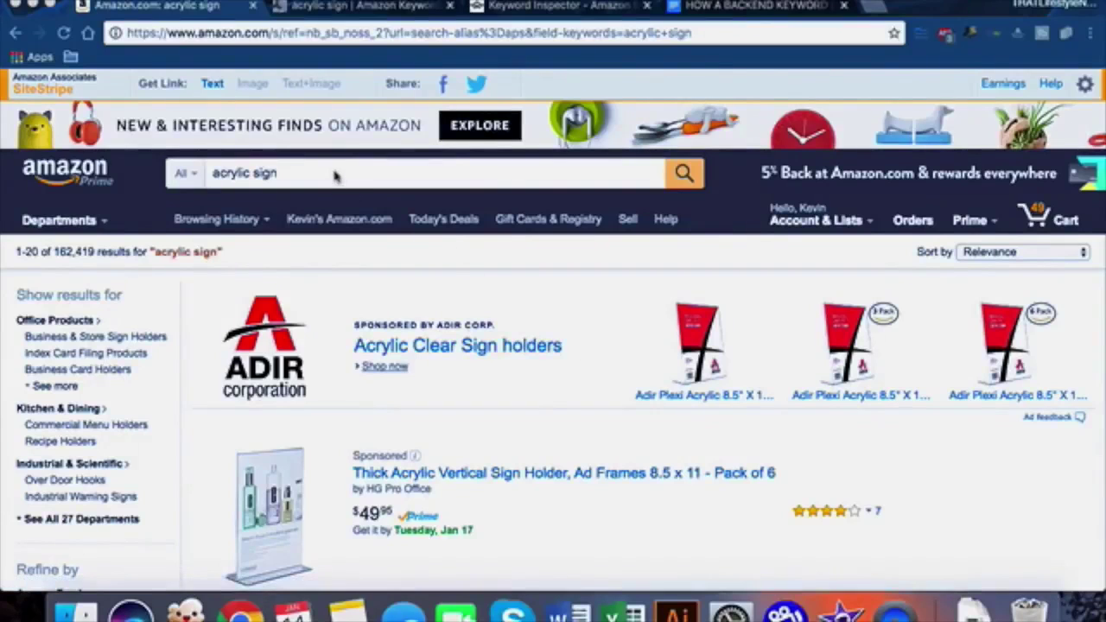
# Step: Glance at the MerchantWords and Keyword Inspector pages, and examine the Amazon product listings for "acrylic sign"
pyautogui.click(364, 7)
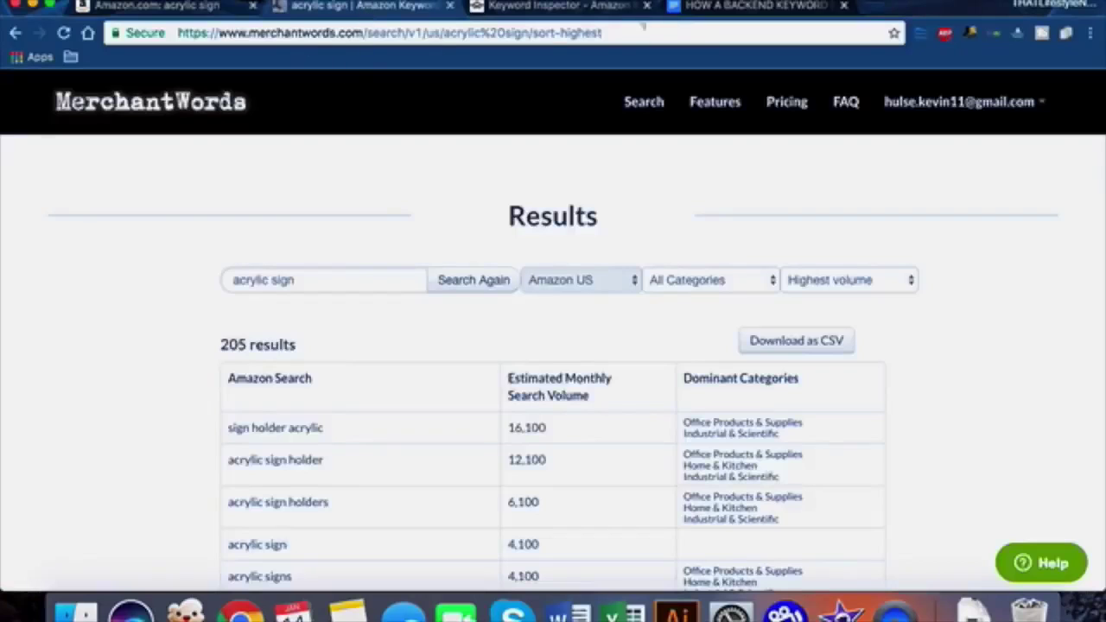
pyautogui.click(564, 9)
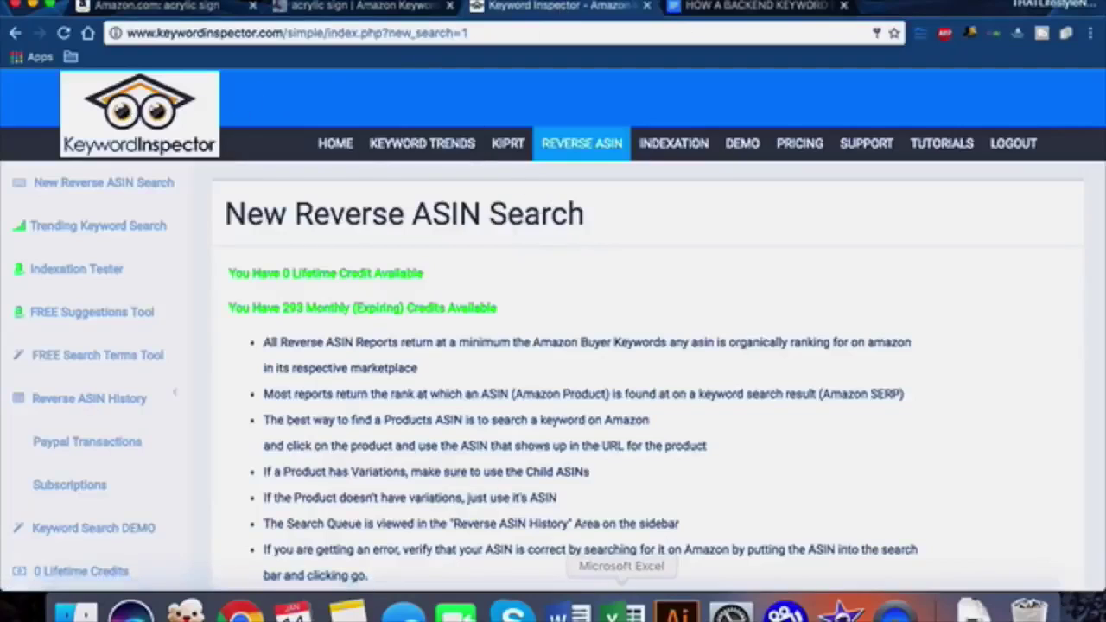
pyautogui.click(161, 9)
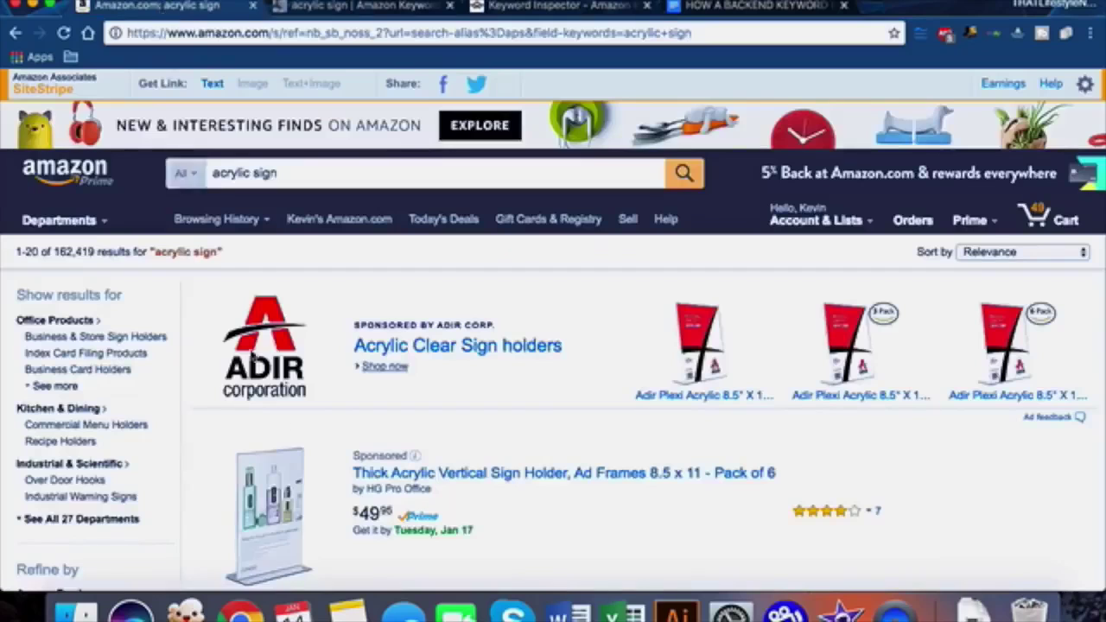
pyautogui.scroll(-2, 557, 431)
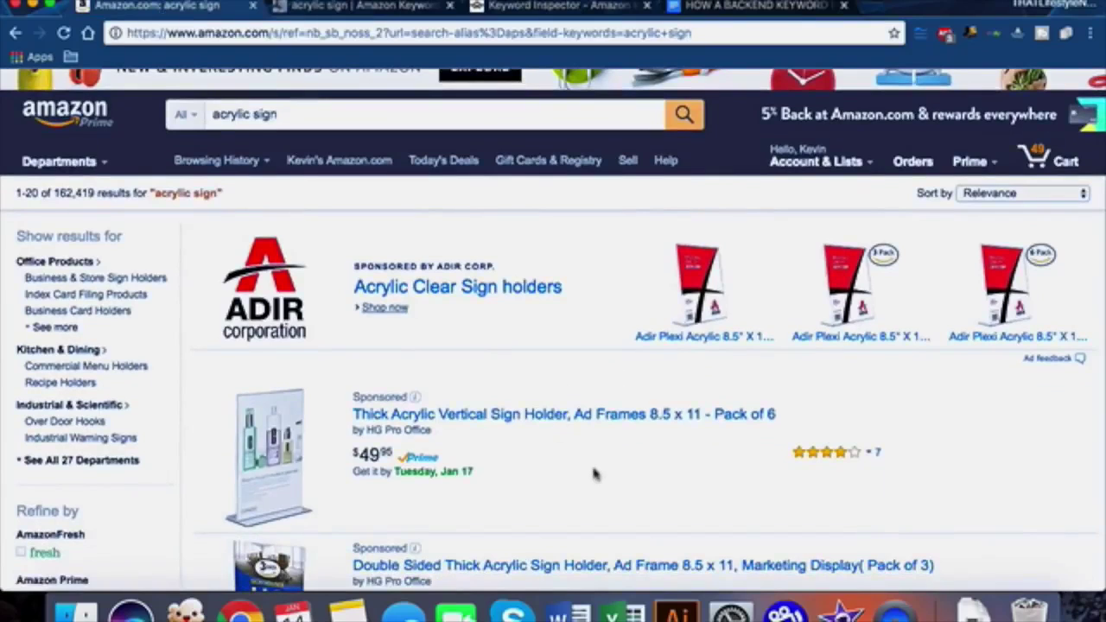
pyautogui.scroll(-8, 593, 471)
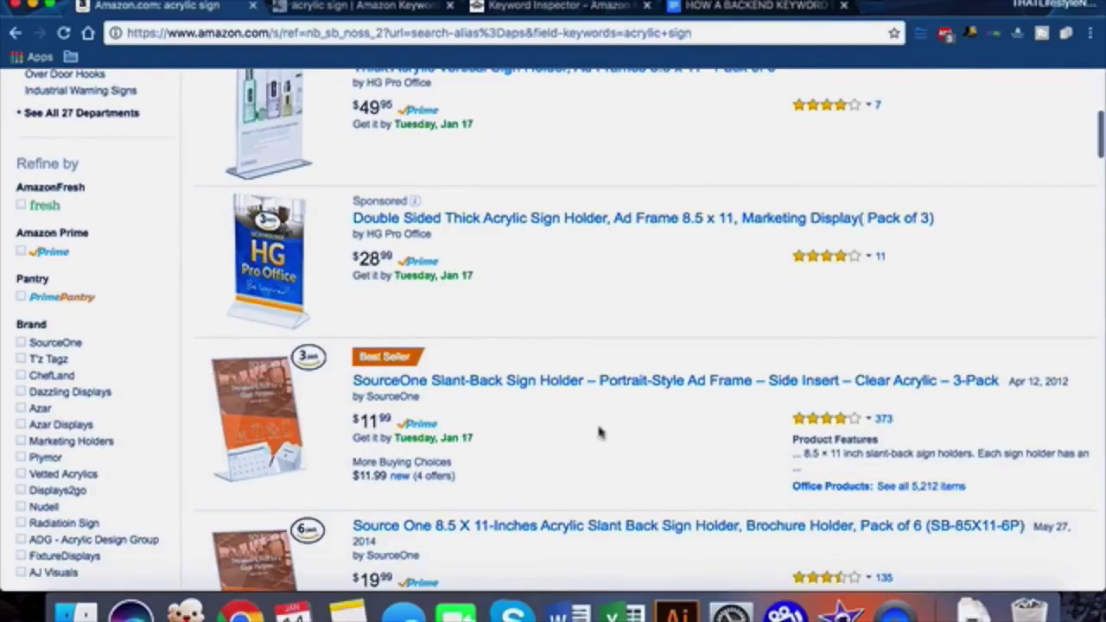
pyautogui.scroll(-8, 600, 432)
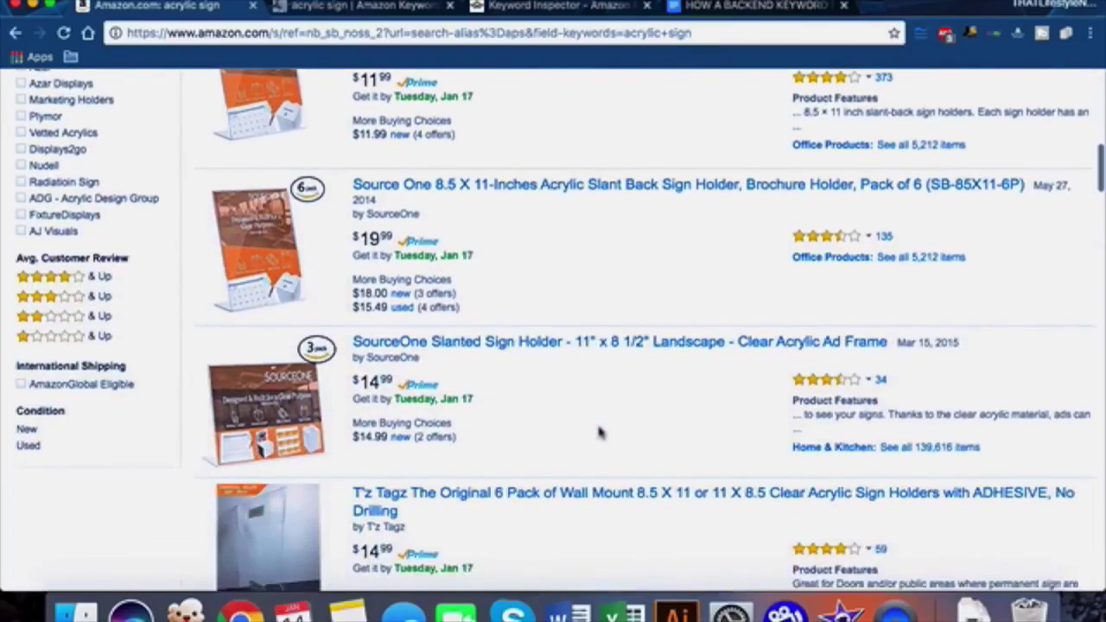
pyautogui.scroll(4, 600, 432)
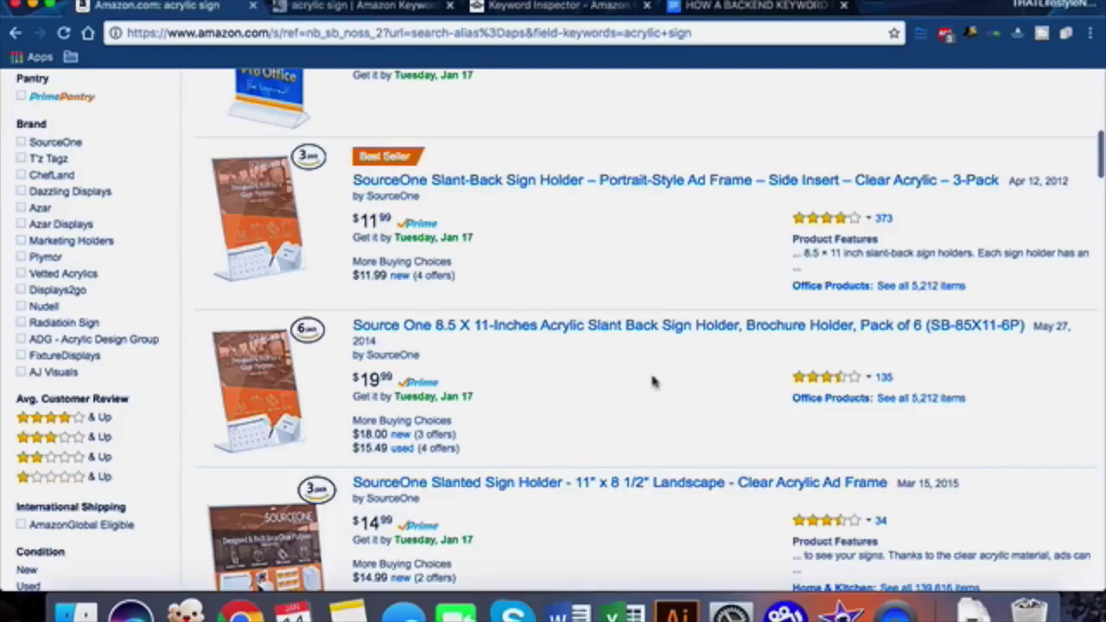
pyautogui.scroll(3, 626, 396)
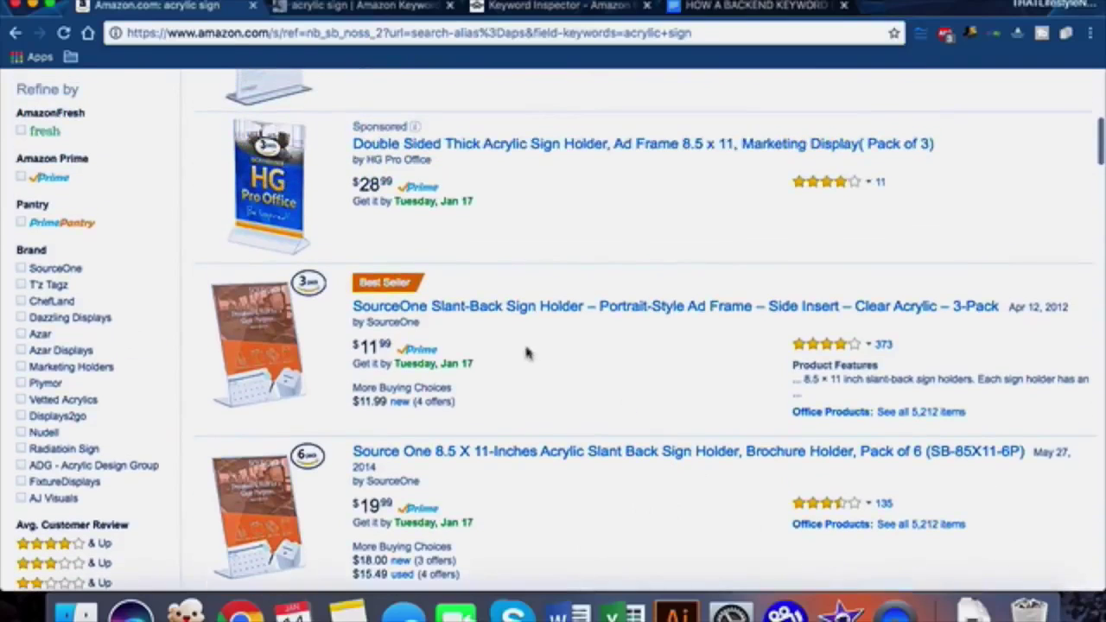
# Step: Switch to MerchantWords, review the "acrylic sign" keywords and their search volumes, and download the results as a CSV
pyautogui.click(335, 7)
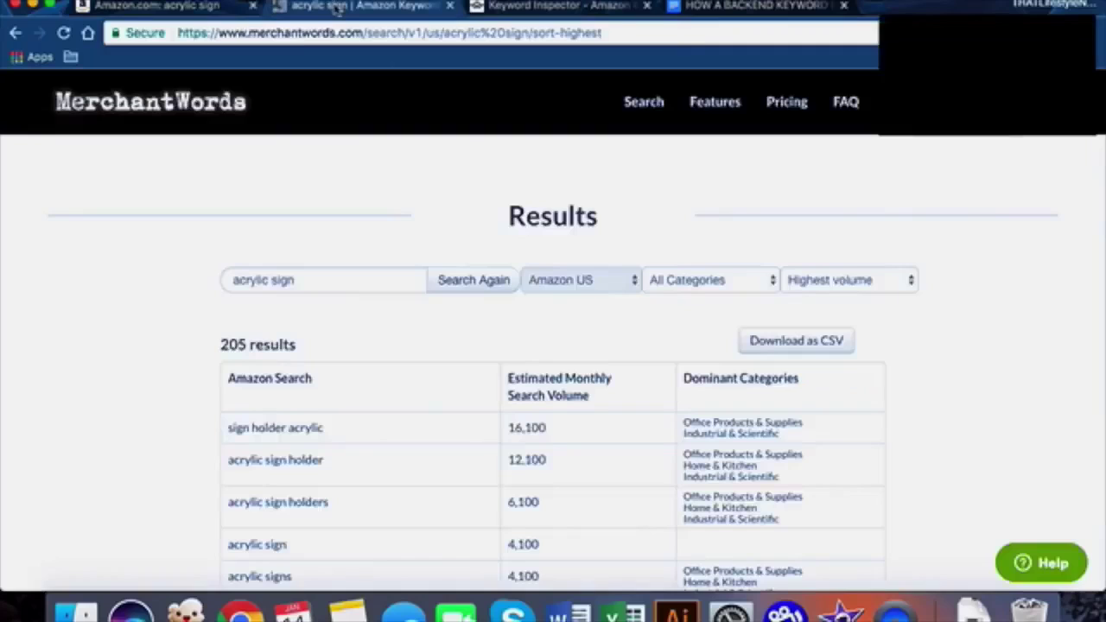
pyautogui.tripleClick(317, 273)
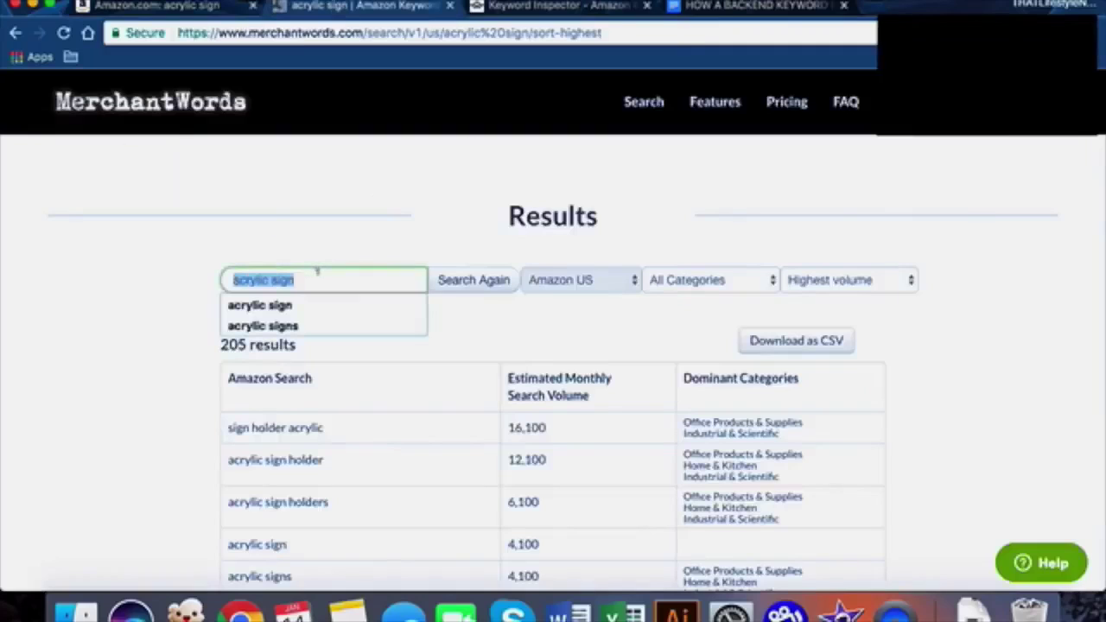
pyautogui.click(152, 274)
pyautogui.scroll(-3, 67, 311)
pyautogui.scroll(1, 67, 311)
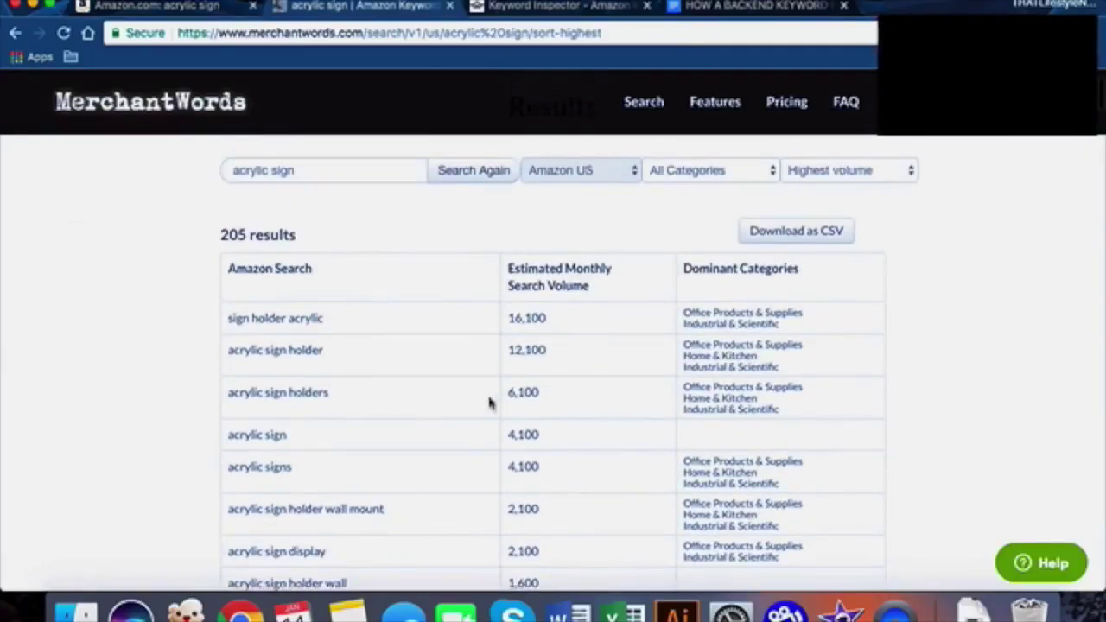
pyautogui.scroll(-2, 210, 407)
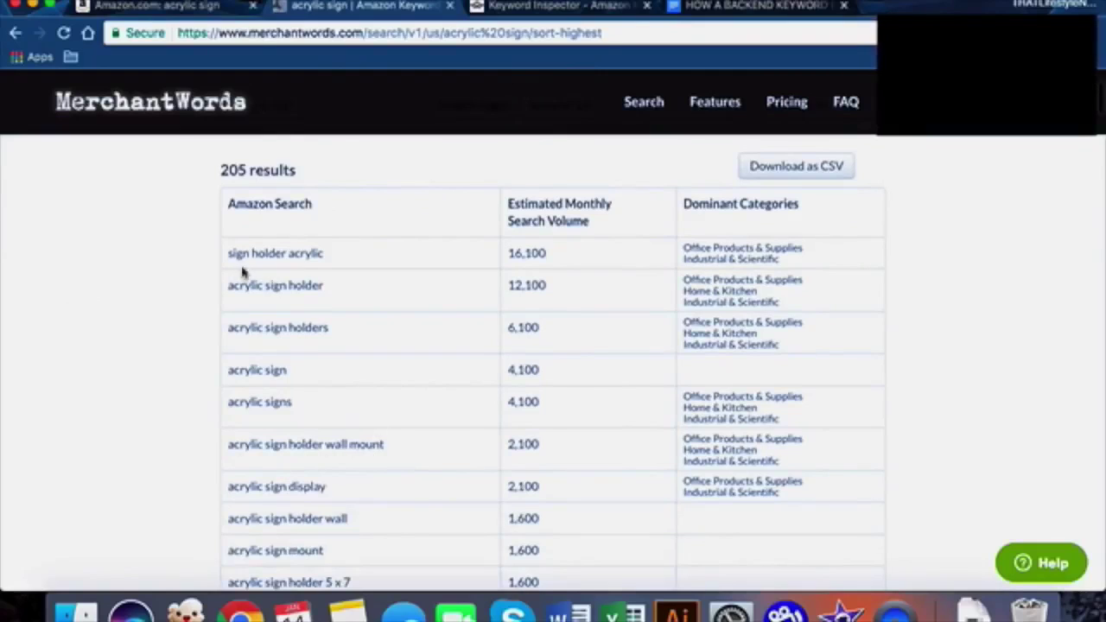
pyautogui.scroll(-2, 320, 440)
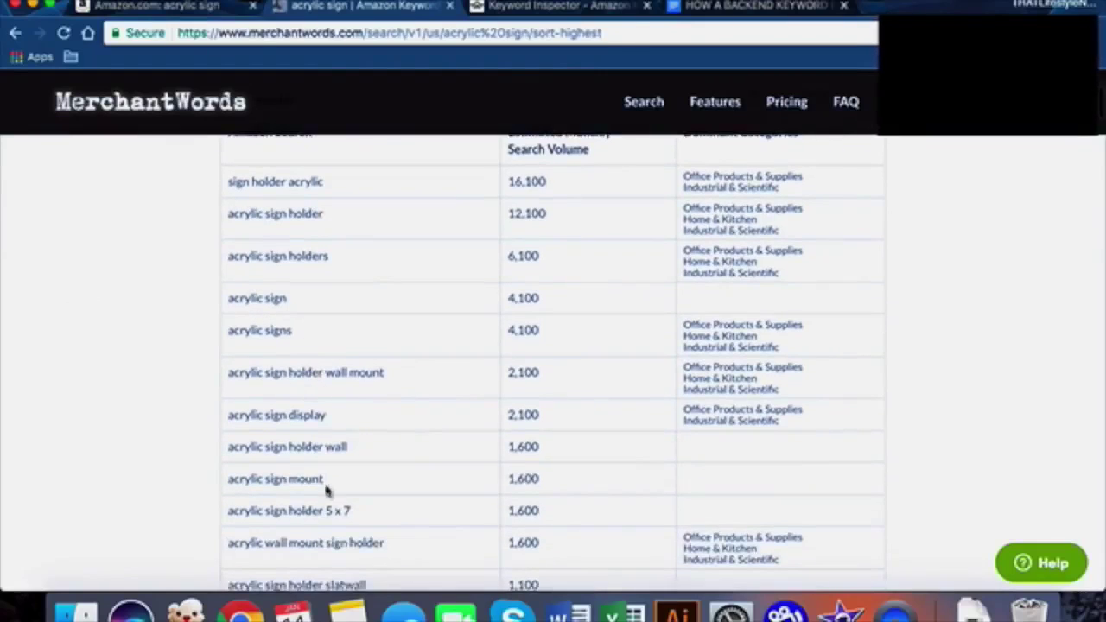
pyautogui.scroll(7, 447, 506)
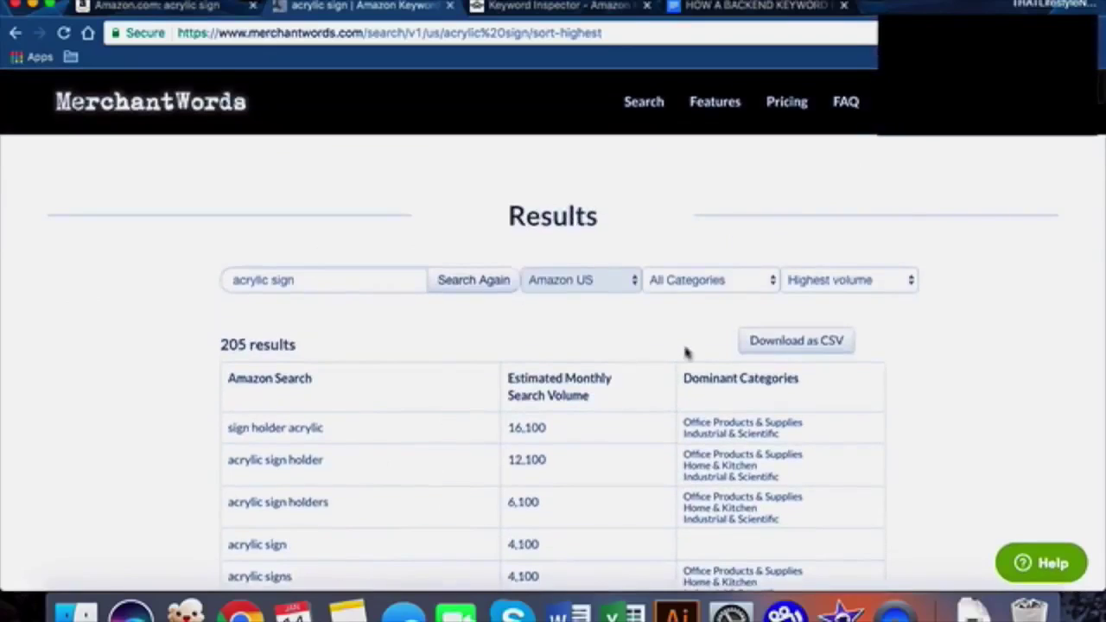
pyautogui.click(775, 343)
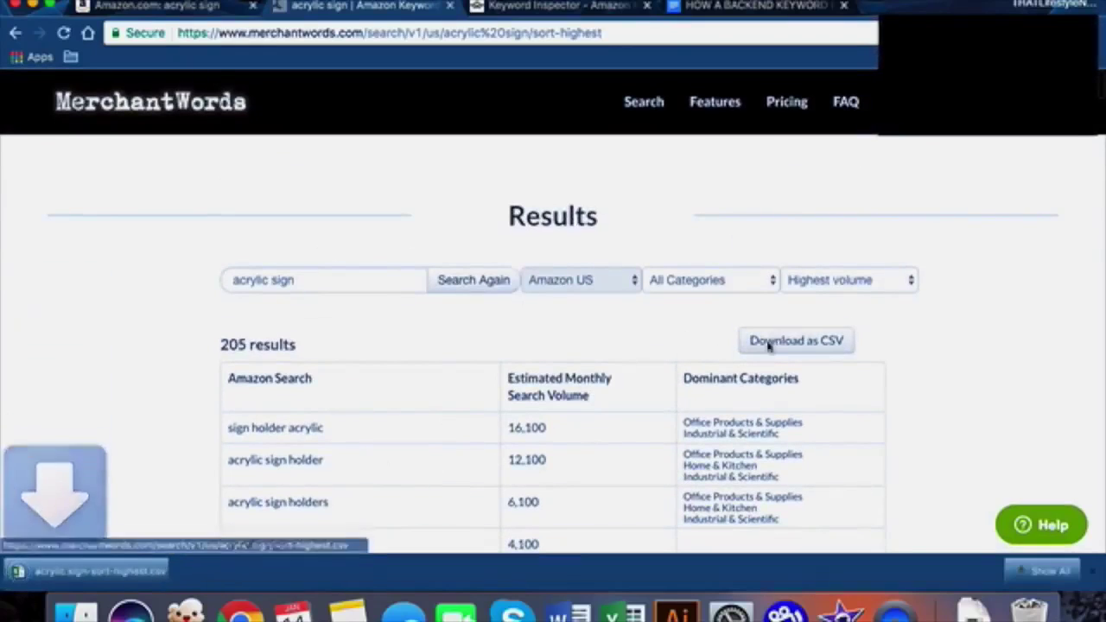
# Step: Search MerchantWords for "restaurant sign" in place of the current keyword
pyautogui.doubleClick(314, 278)
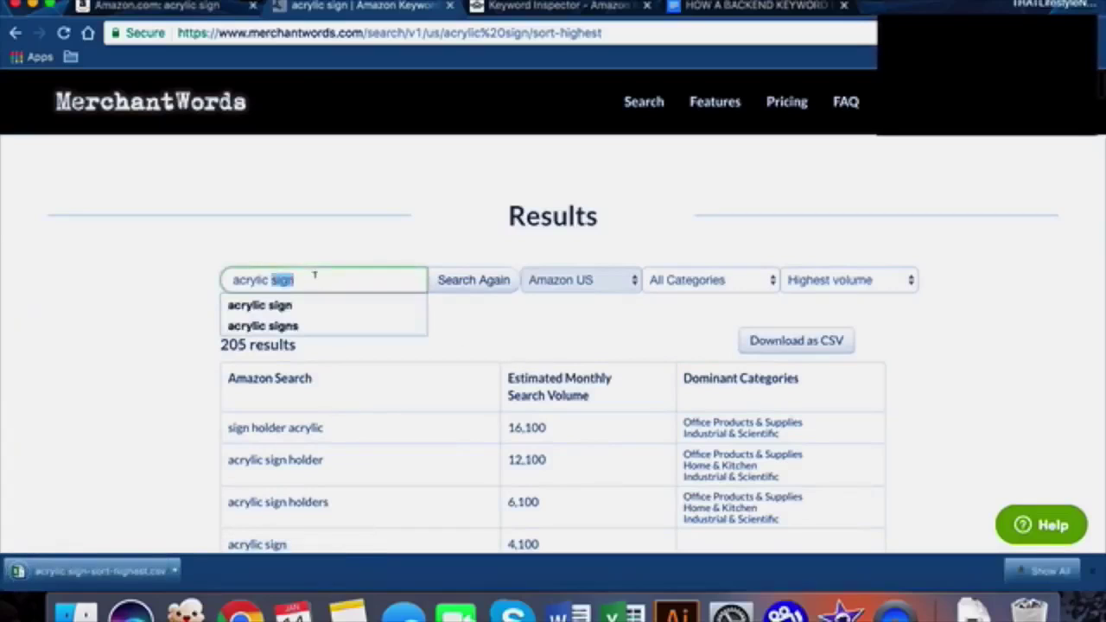
pyautogui.press('super+a')
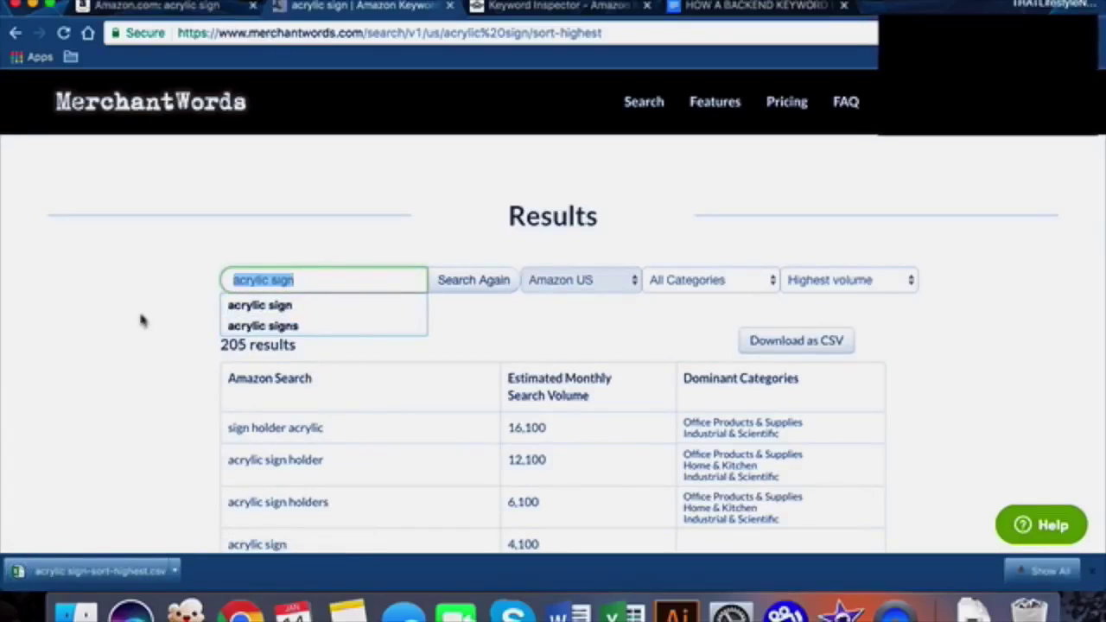
pyautogui.write('restaurant')
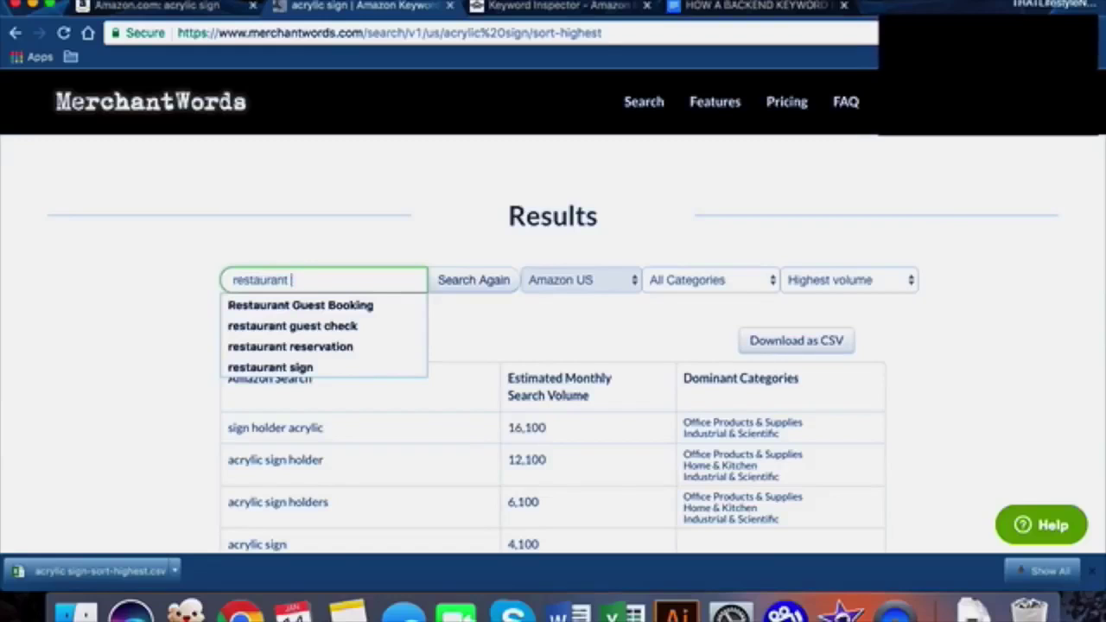
pyautogui.write(' sign')
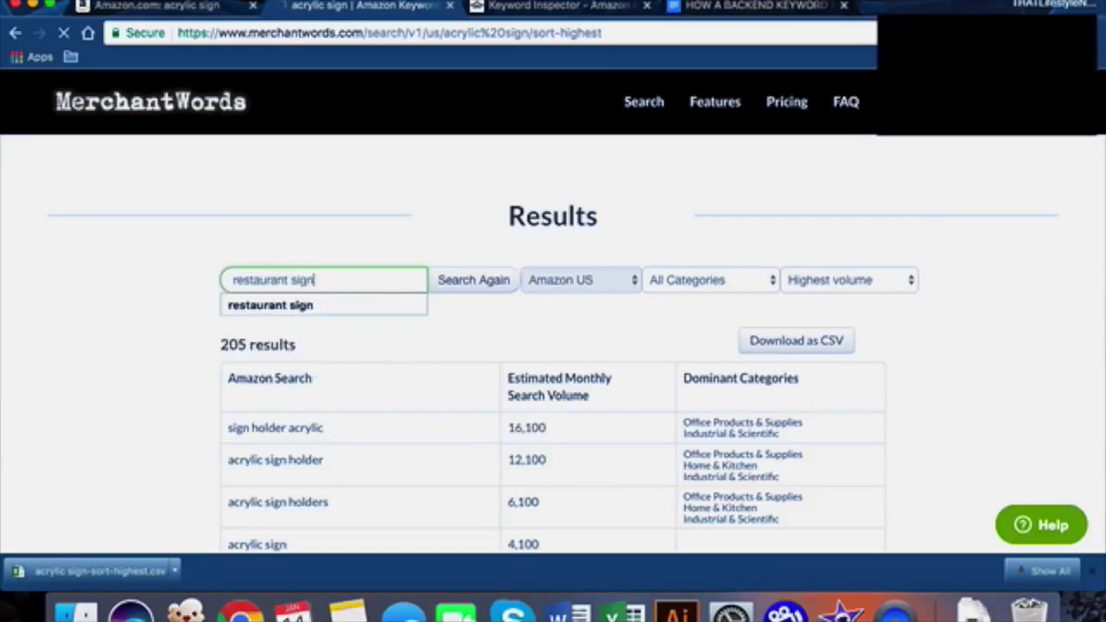
pyautogui.press('Return')
# Step: Review the "restaurant sign" keyword results and download them as a CSV
pyautogui.scroll(-2, 121, 338)
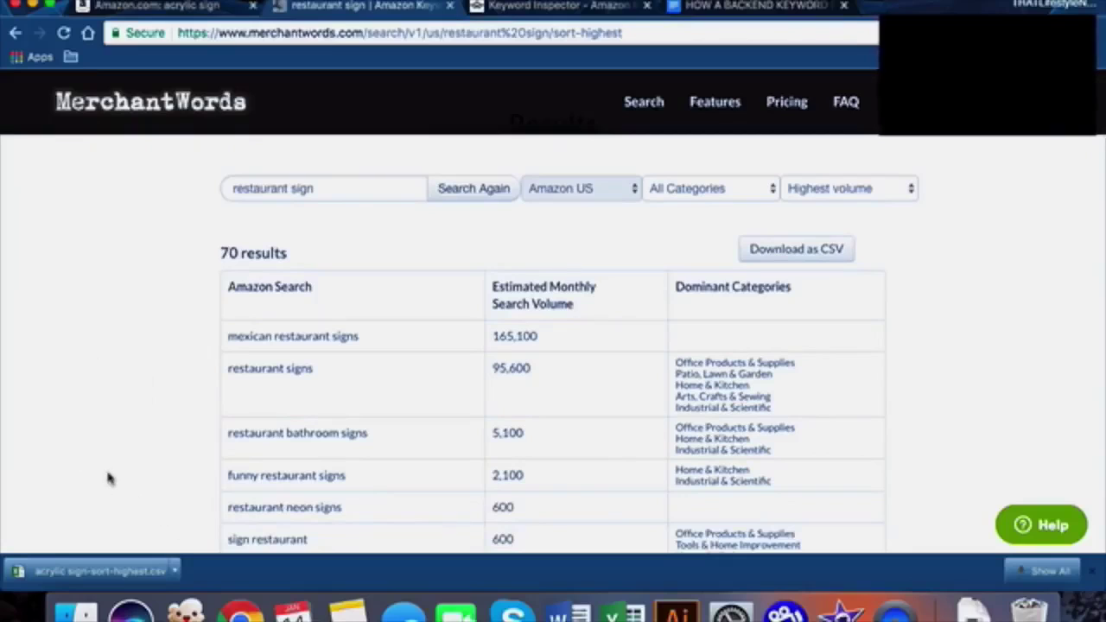
pyautogui.scroll(-1, 108, 491)
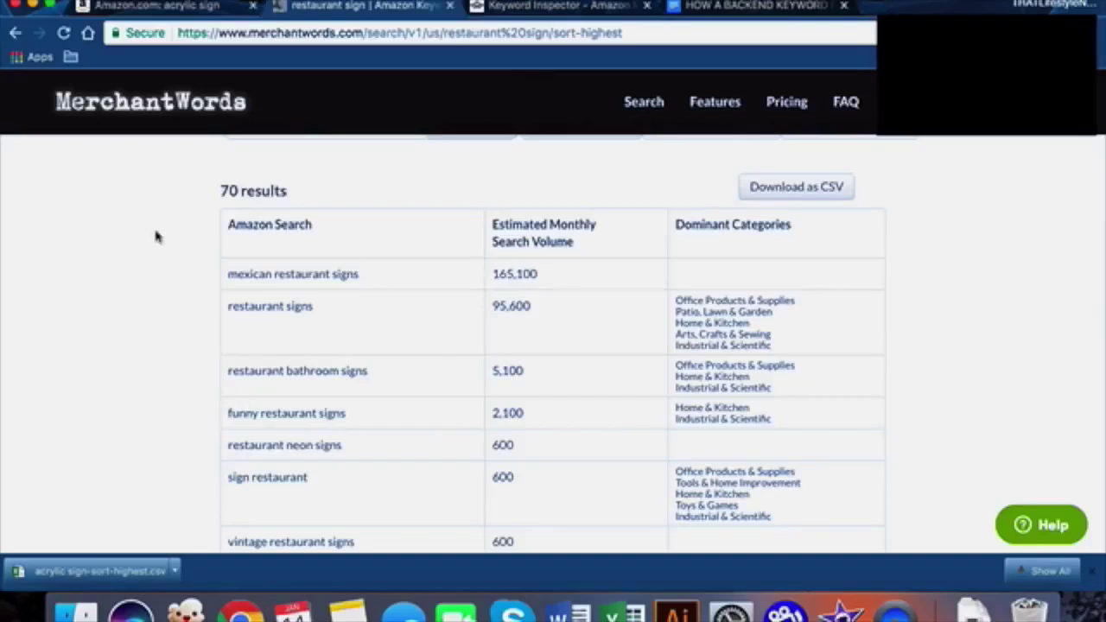
pyautogui.scroll(3, 156, 235)
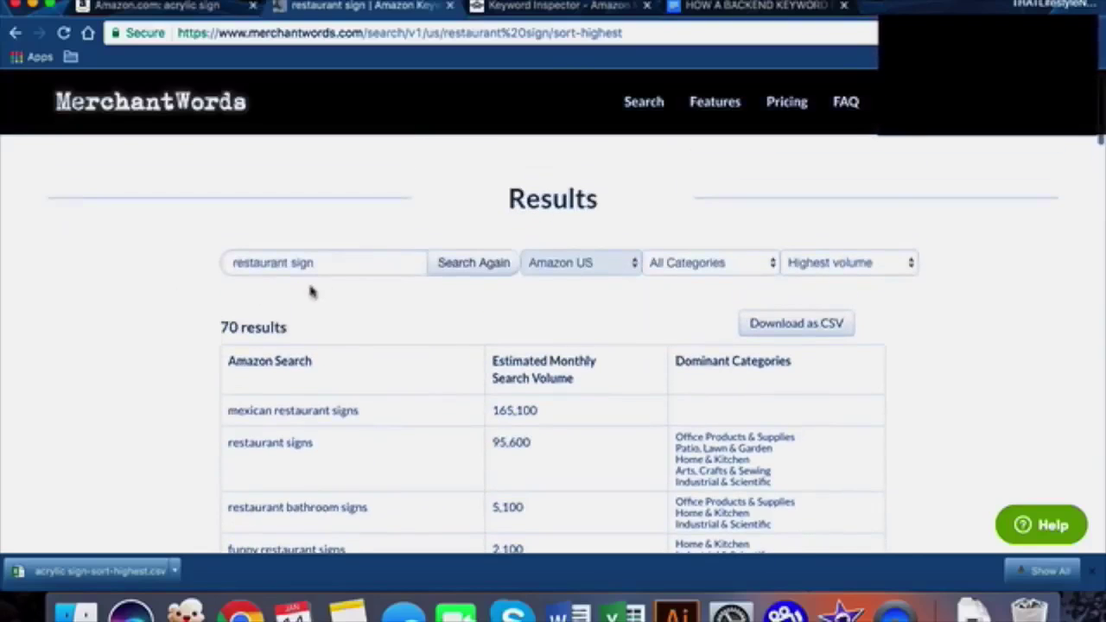
pyautogui.click(763, 323)
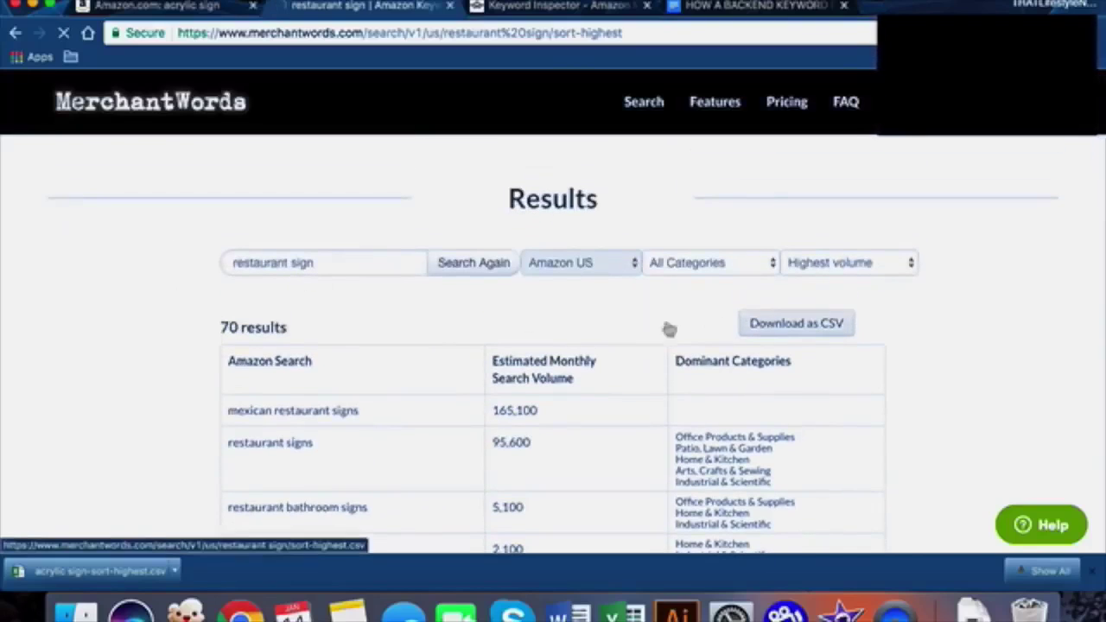
# Step: Run a new MerchantWords keyword search for "plastic sign"
pyautogui.tripleClick(334, 259)
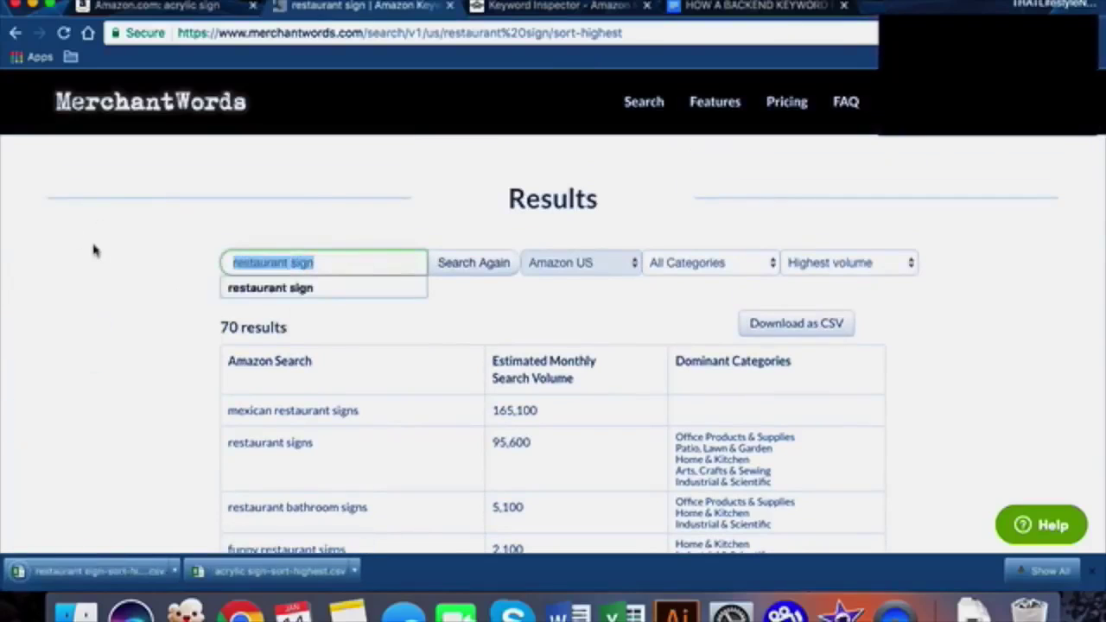
pyautogui.write('acr')
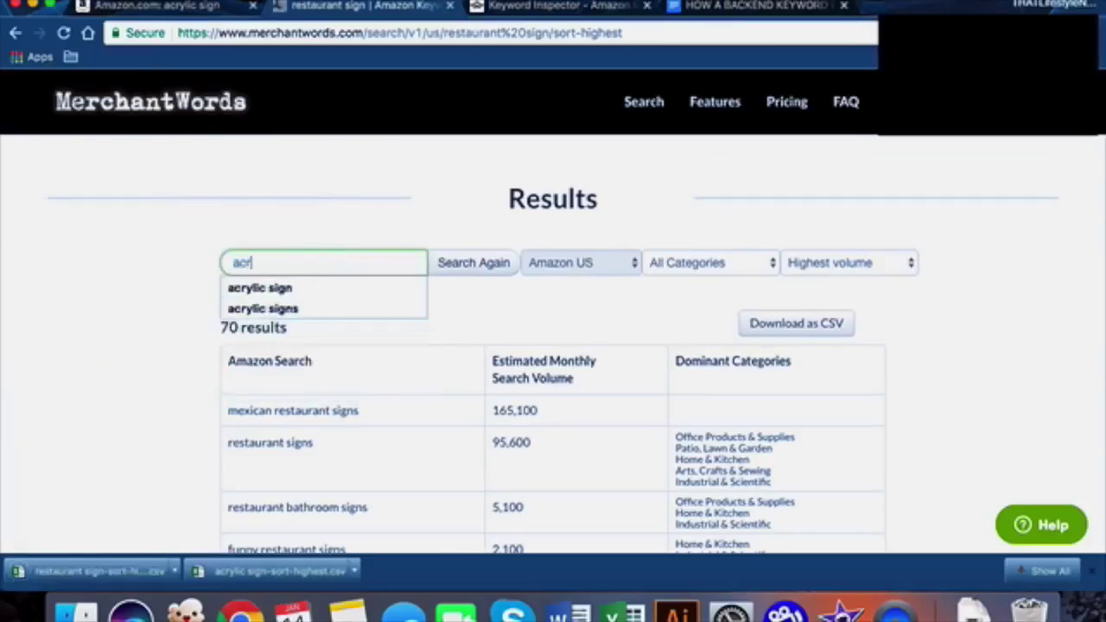
pyautogui.press('super+a')
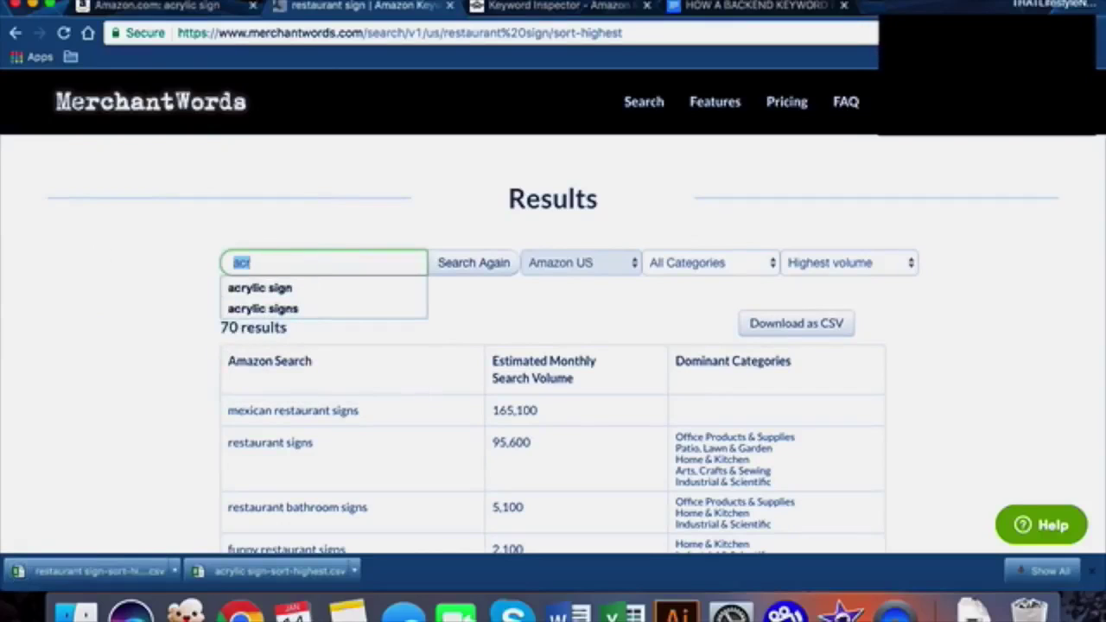
pyautogui.write('plastic sign')
pyautogui.press('Return')
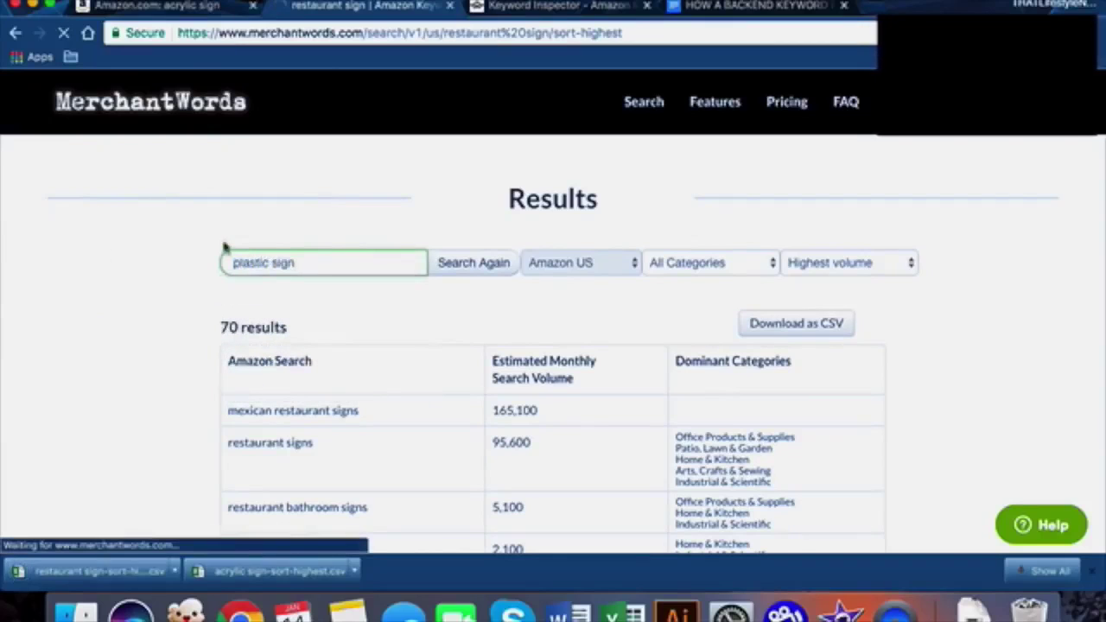
# Step: Look through the "plastic sign" keywords and download the list as a CSV
pyautogui.scroll(-5, 190, 314)
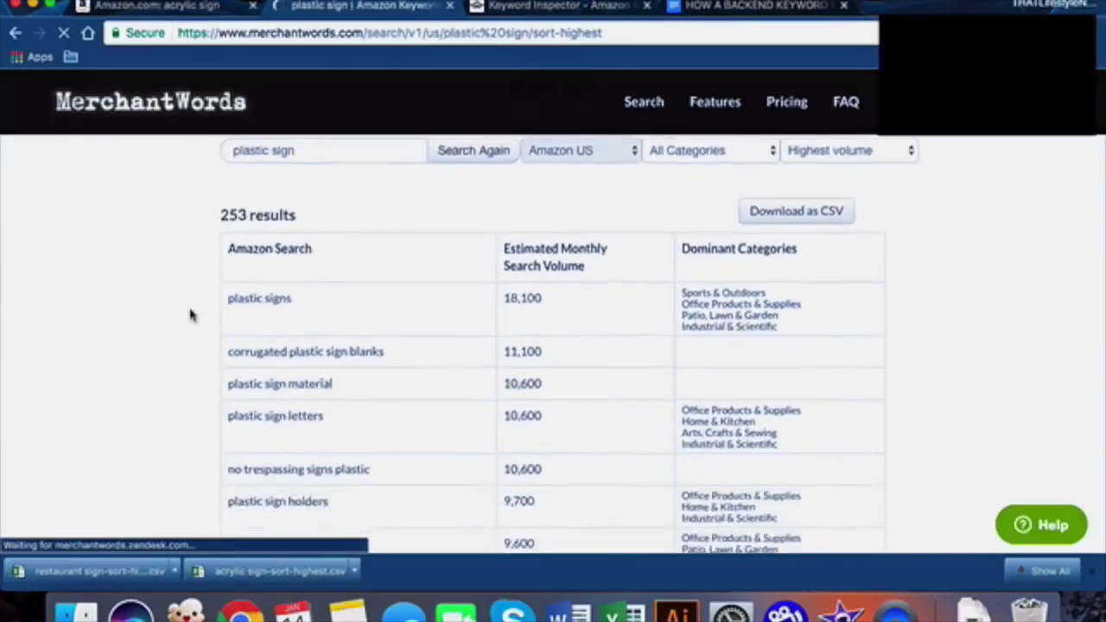
pyautogui.scroll(-2, 190, 314)
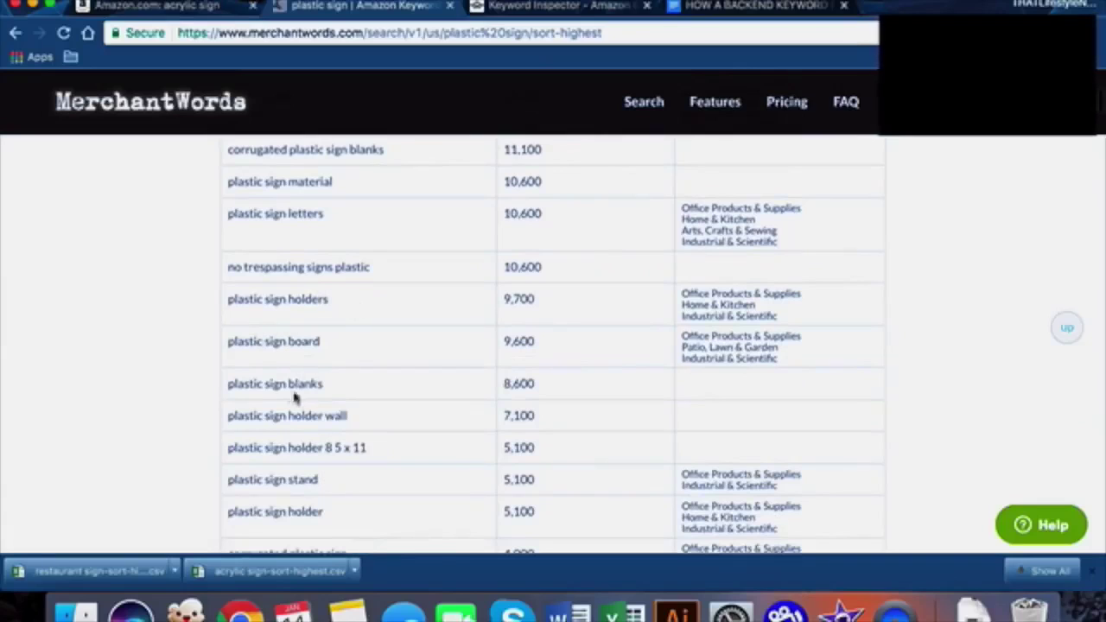
pyautogui.scroll(6, 380, 449)
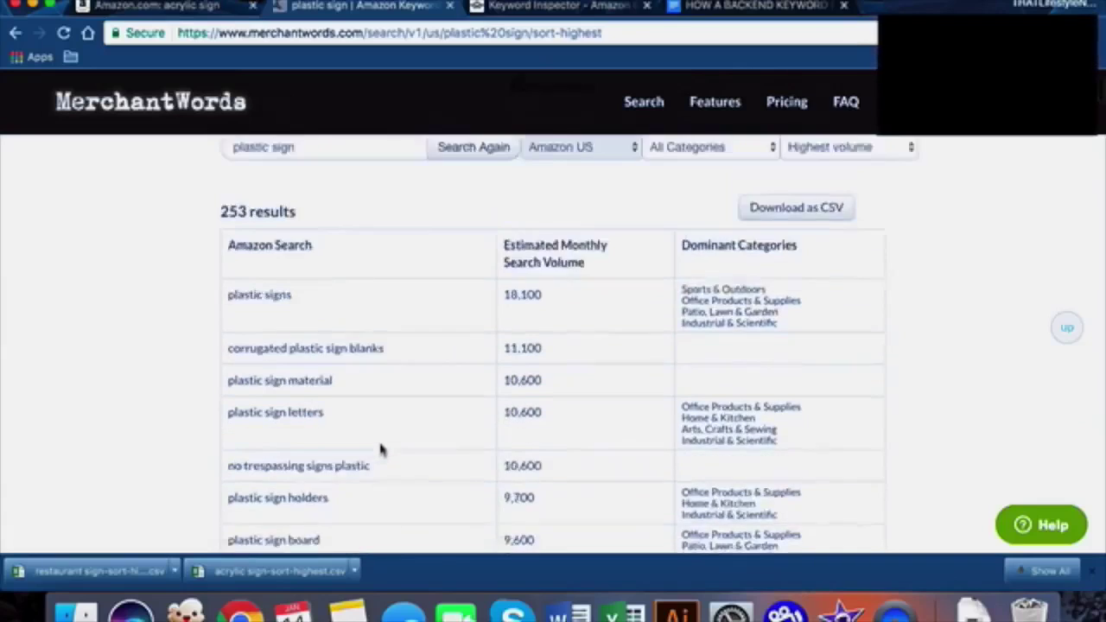
pyautogui.click(795, 340)
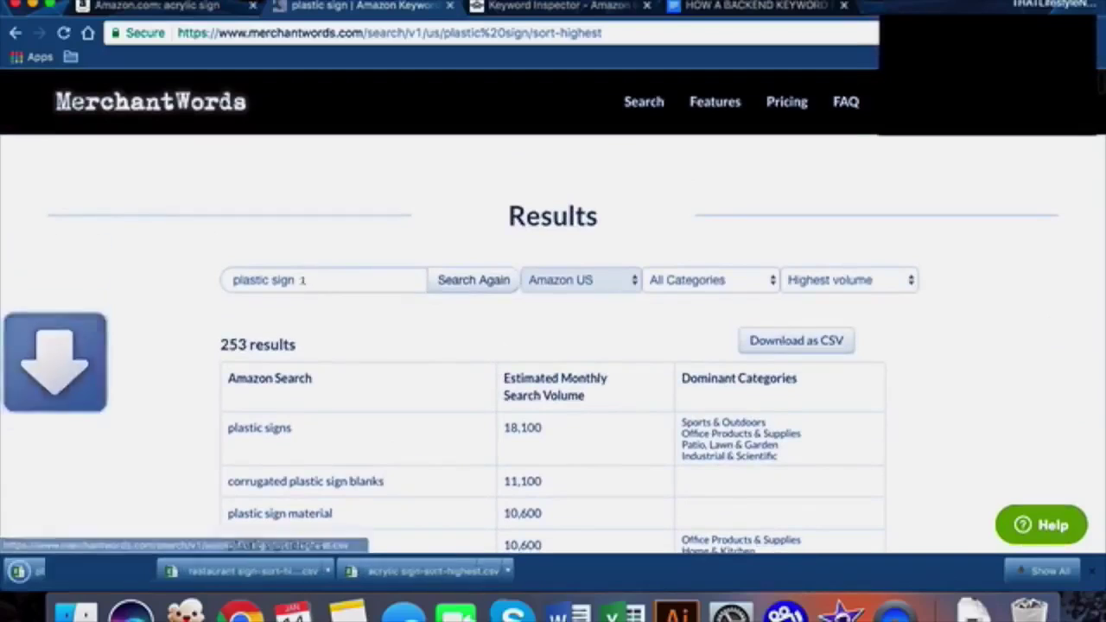
# Step: Replace the keyword with "menu sign holder" and search MerchantWords for it
pyautogui.doubleClick(307, 280)
pyautogui.tripleClick(307, 280)
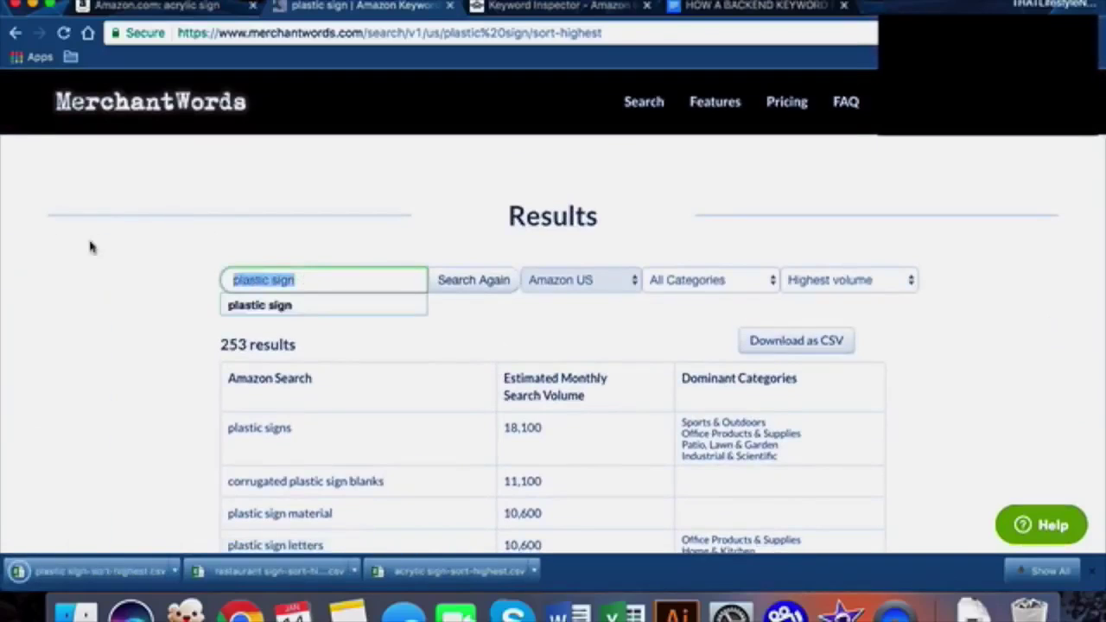
pyautogui.write('menu sig')
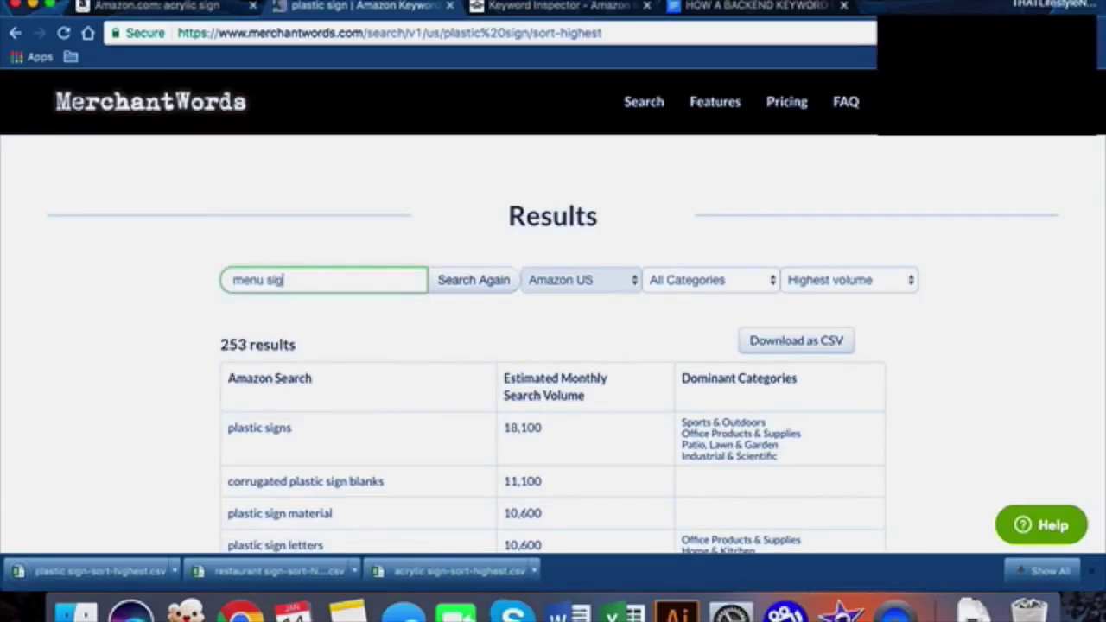
pyautogui.write('n holder')
pyautogui.press('Return')
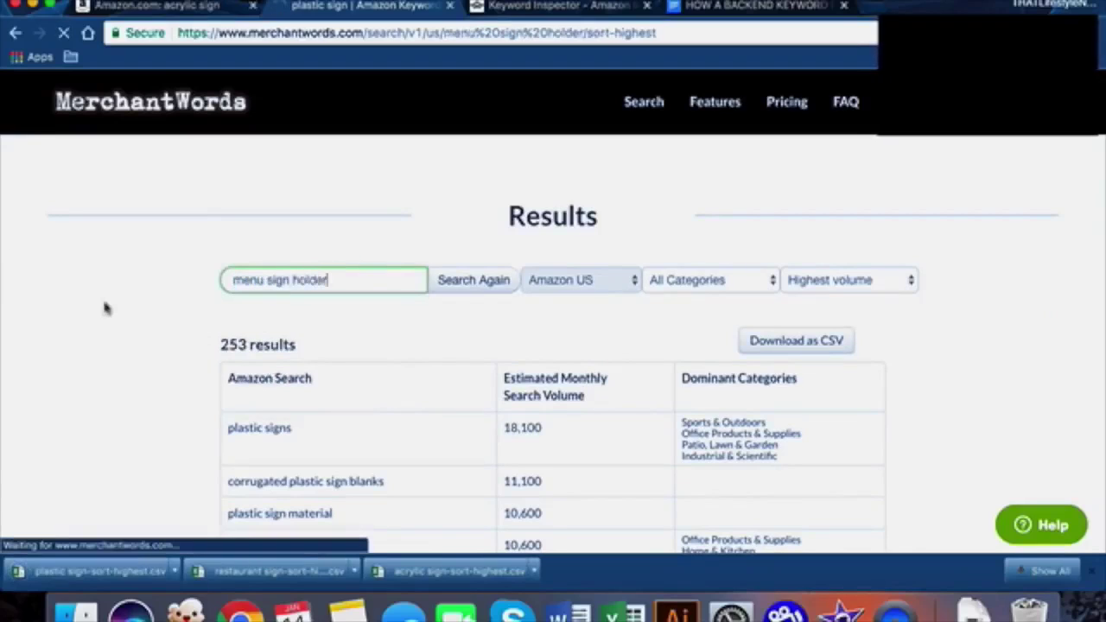
# Step: Search MerchantWords for "menu holder" and download the keyword results as a CSV
pyautogui.doubleClick(282, 280)
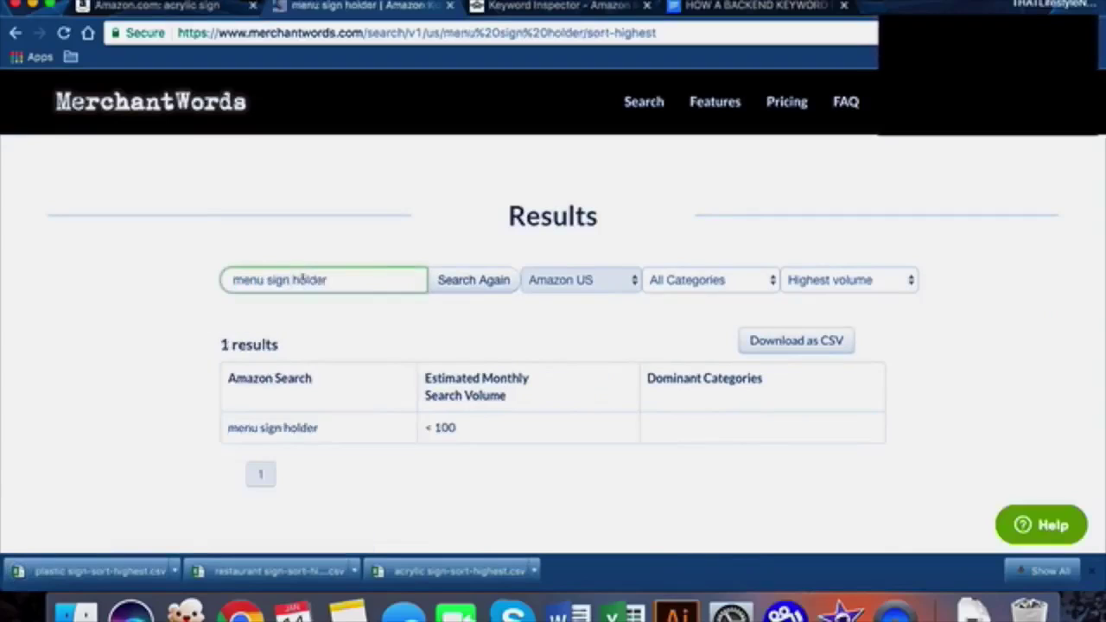
pyautogui.press('BackSpace')
pyautogui.press('BackSpace')
pyautogui.press('Return')
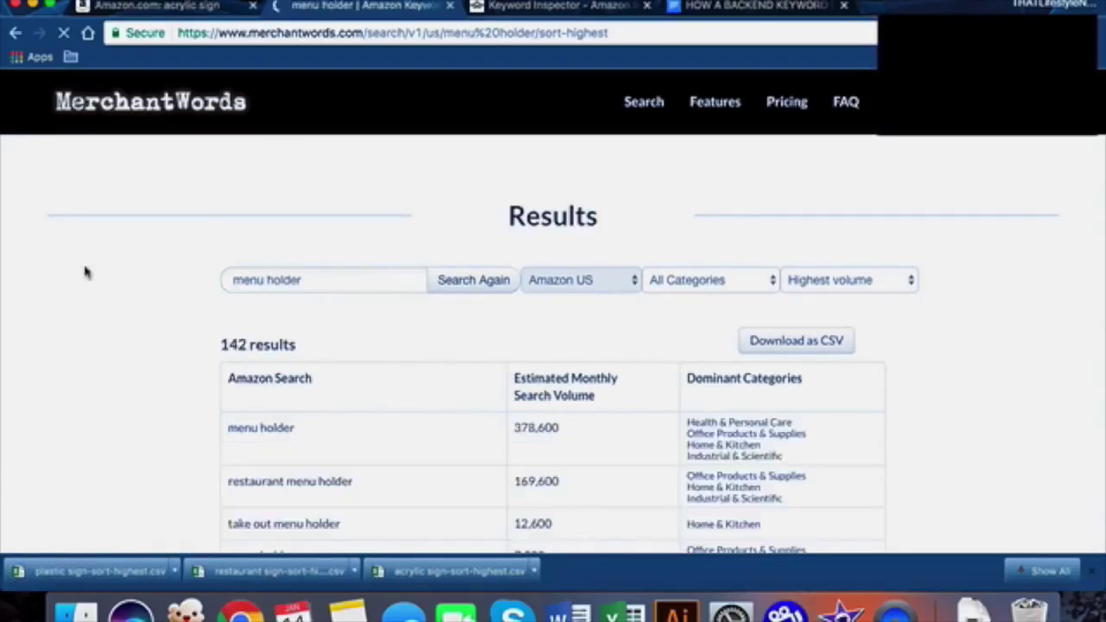
pyautogui.scroll(-2, 86, 271)
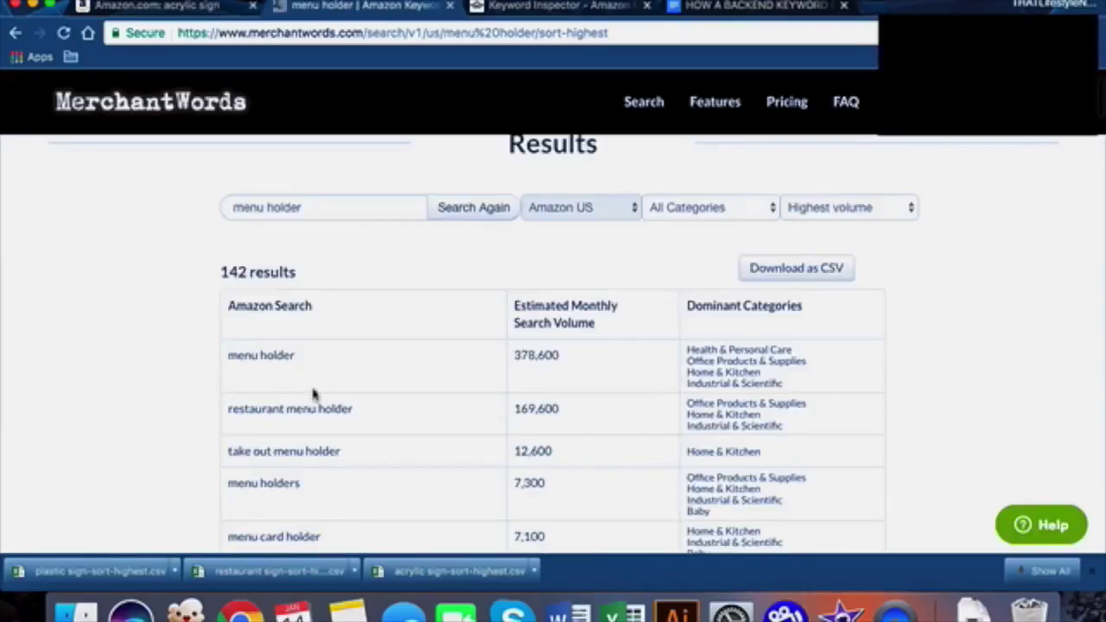
pyautogui.click(810, 265)
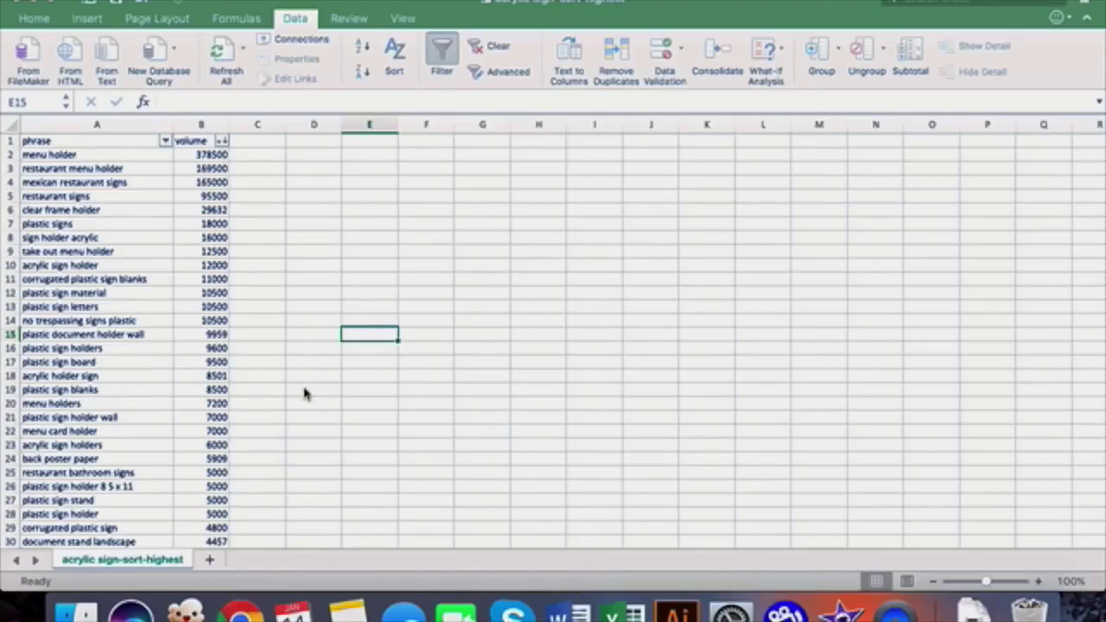
# Step: Copy the highest-volume phrases in cells A2 through A28, from "menu holder" to "plastic sign holder"
pyautogui.click(83, 155)
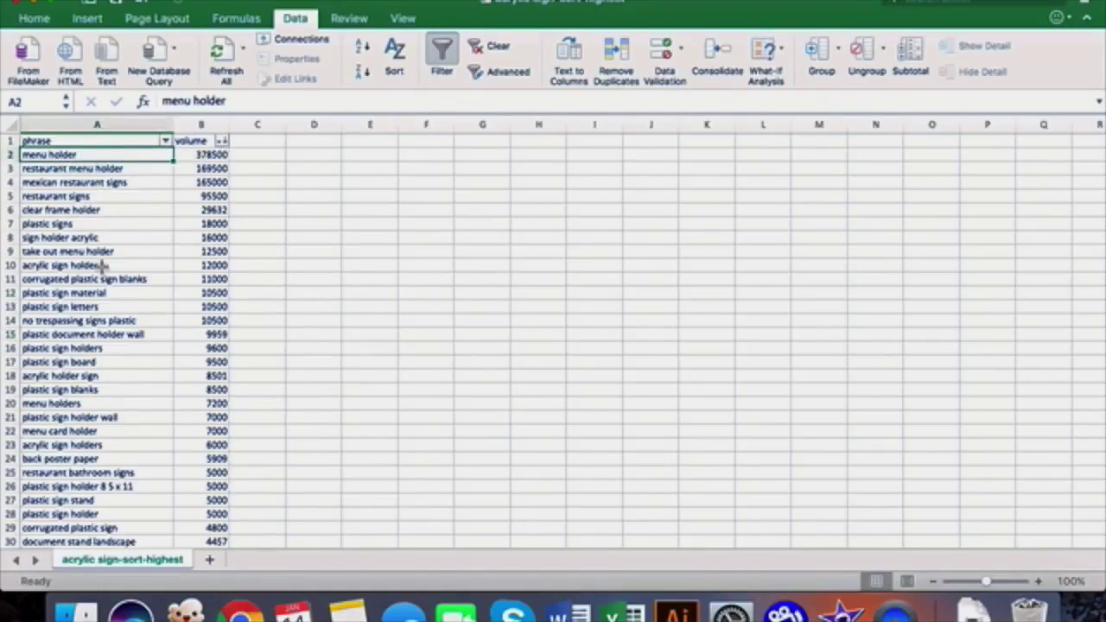
pyautogui.keyDown('shift'); pyautogui.click(111, 320); pyautogui.keyUp('shift')
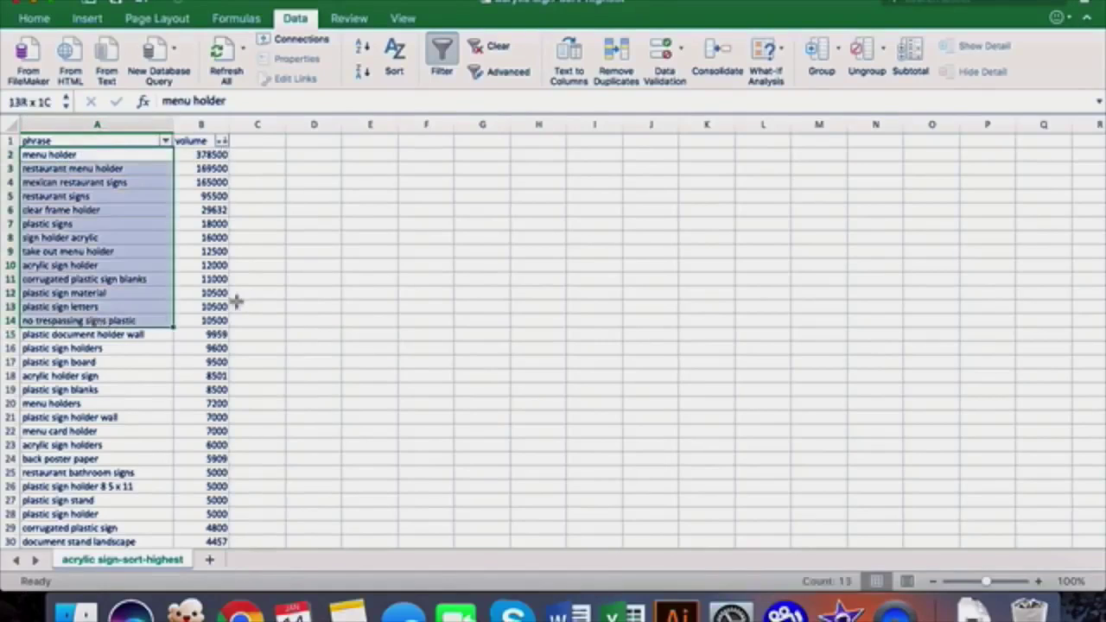
pyautogui.scroll(-6, 111, 320)
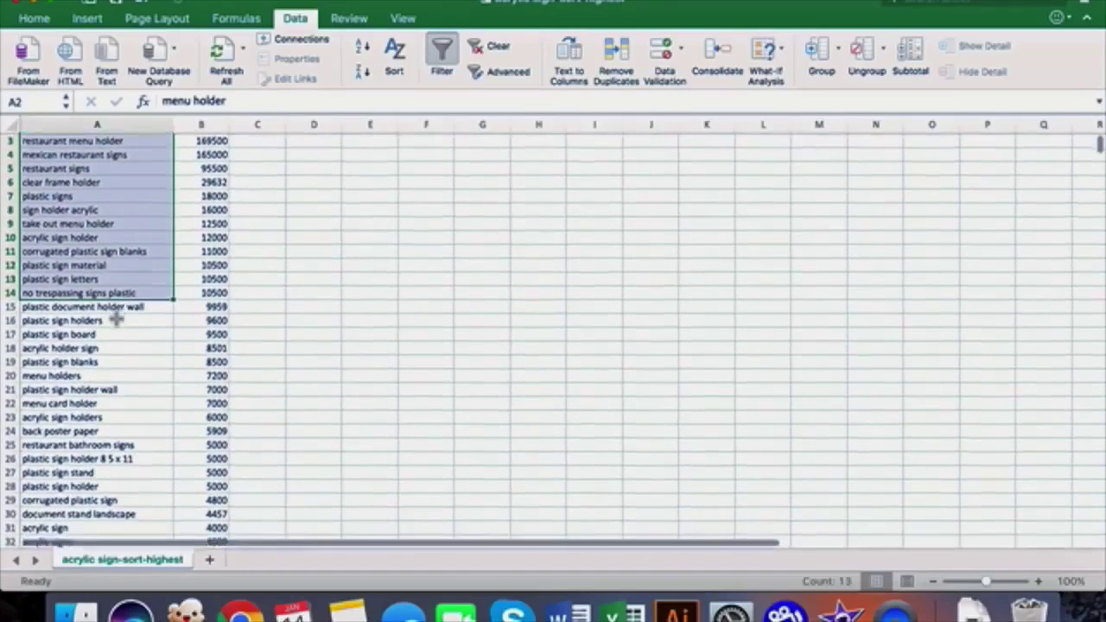
pyautogui.keyDown('shift'); pyautogui.click(104, 348); pyautogui.keyUp('shift')
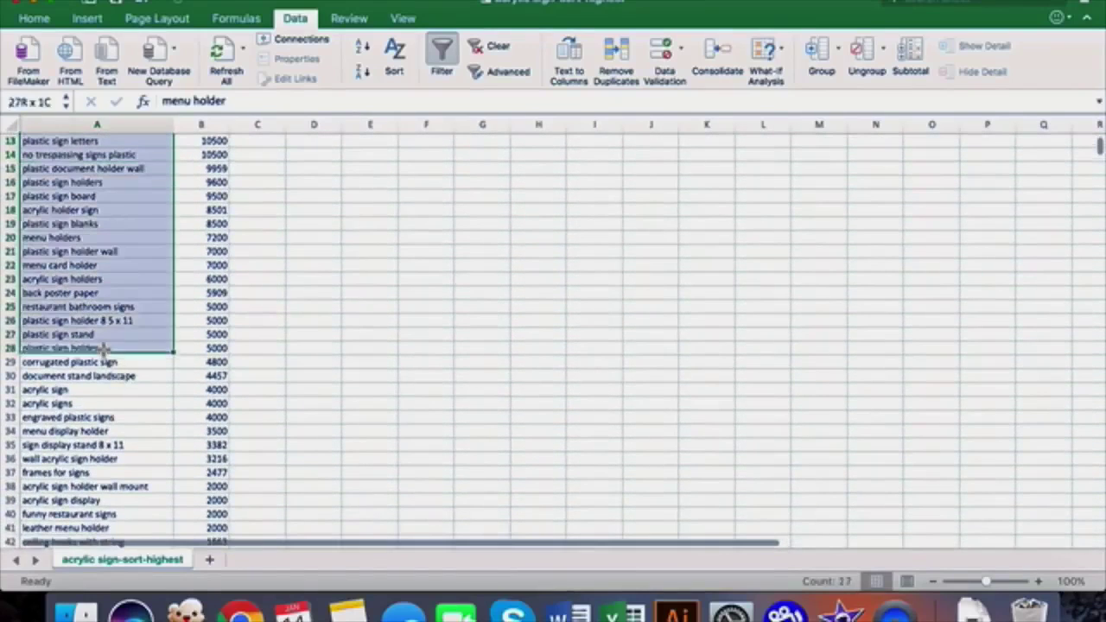
pyautogui.press('super+c')
pyautogui.scroll(6, 104, 348)
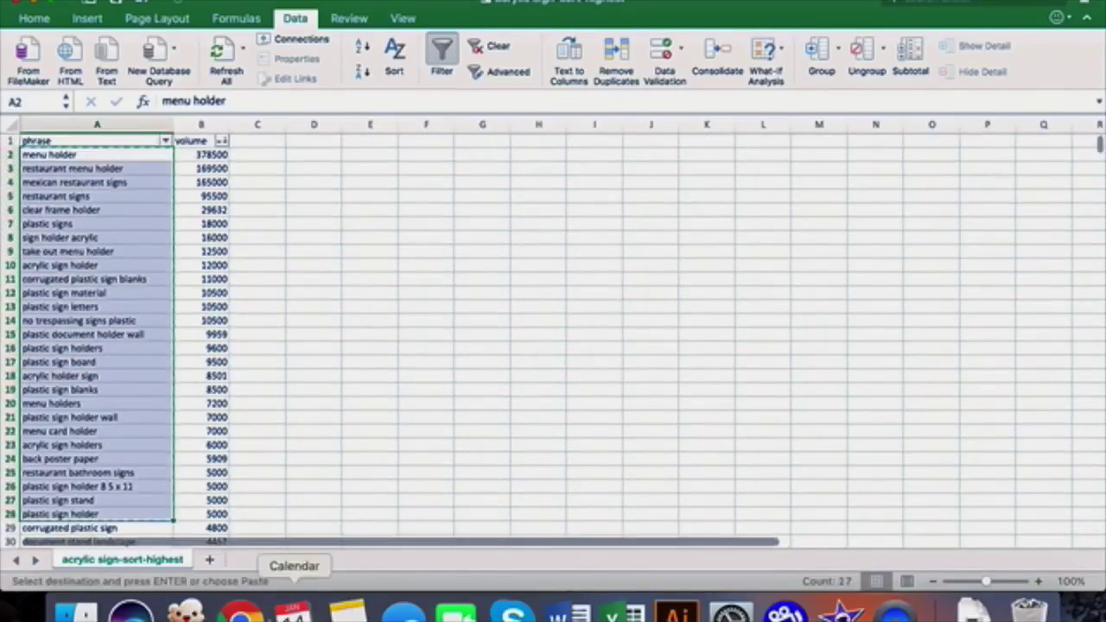
# Step: Switch to Chrome, replace the text in the TraceMyIP duplicate word remover with the copied phrases, and remove duplicates in original order
pyautogui.click(241, 612)
pyautogui.click(423, 7)
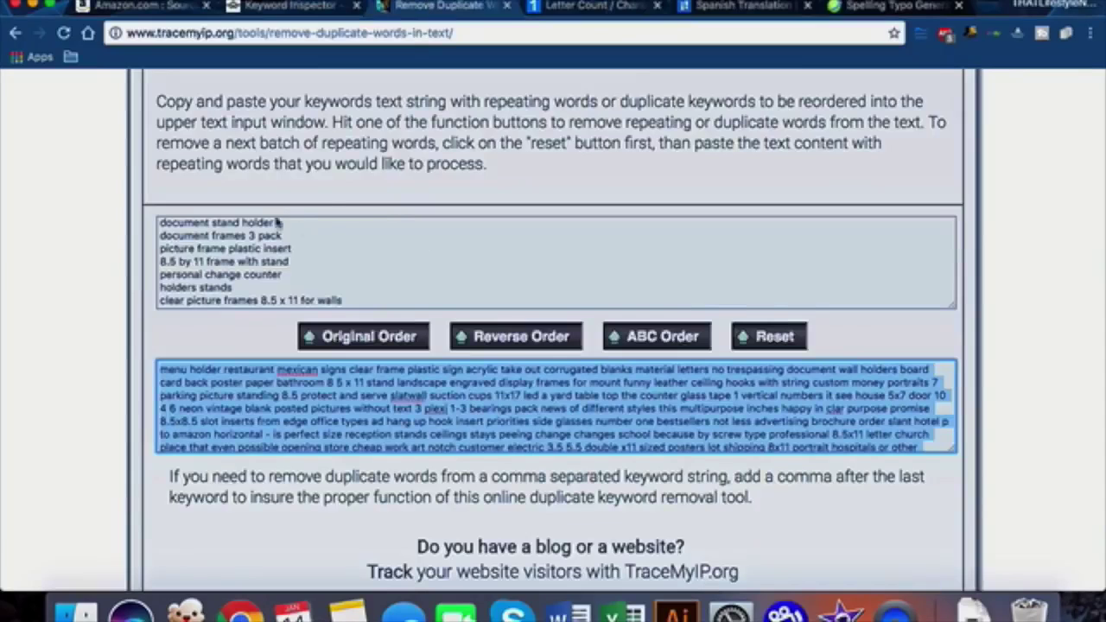
pyautogui.click(373, 223)
pyautogui.press('super+a')
pyautogui.press('BackSpace')
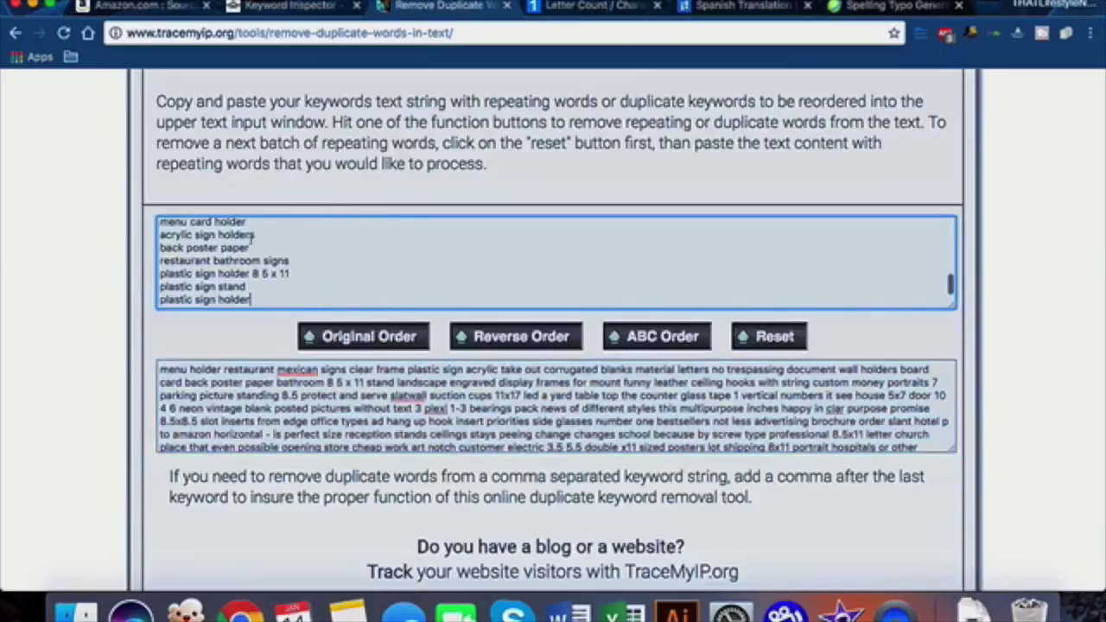
pyautogui.click(366, 338)
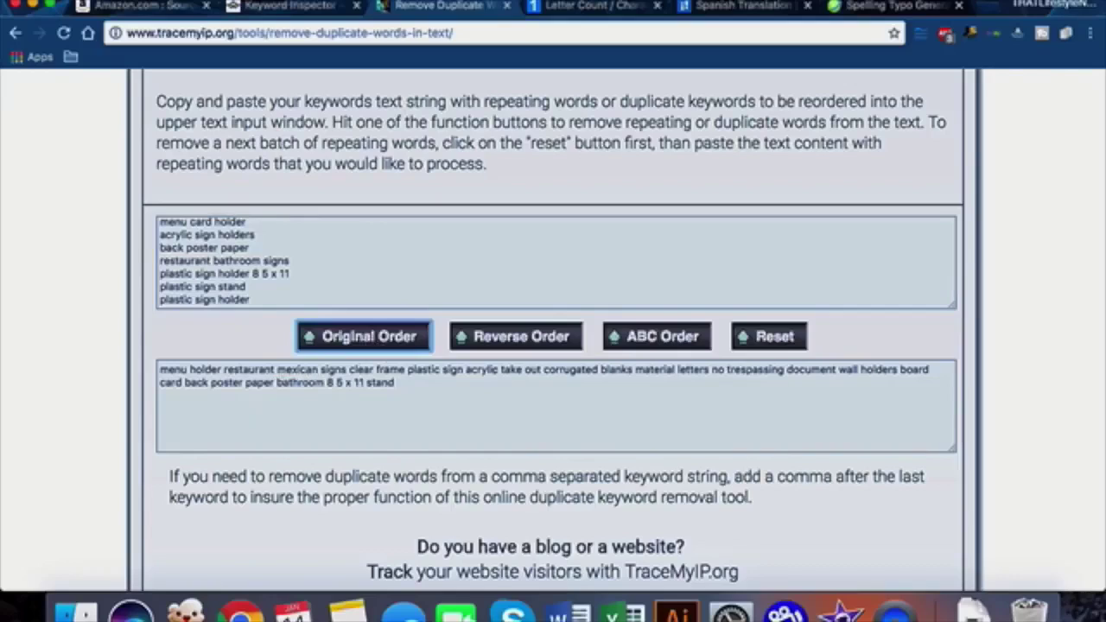
# Step: Delete the word "corrugated" from the deduplicated keyword output
pyautogui.tripleClick(577, 366)
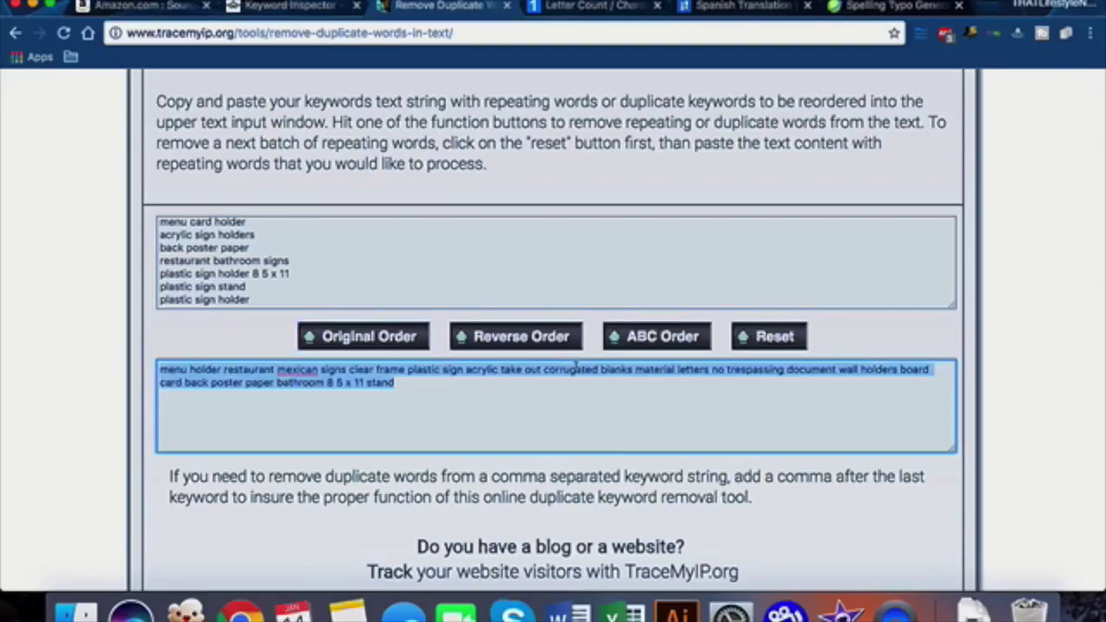
pyautogui.click(596, 369)
pyautogui.press('BackSpace')
pyautogui.press('BackSpace')
pyautogui.press('BackSpace')
pyautogui.press('BackSpace')
pyautogui.press('BackSpace')
pyautogui.press('BackSpace')
pyautogui.press('BackSpace')
pyautogui.press('BackSpace')
pyautogui.press('BackSpace')
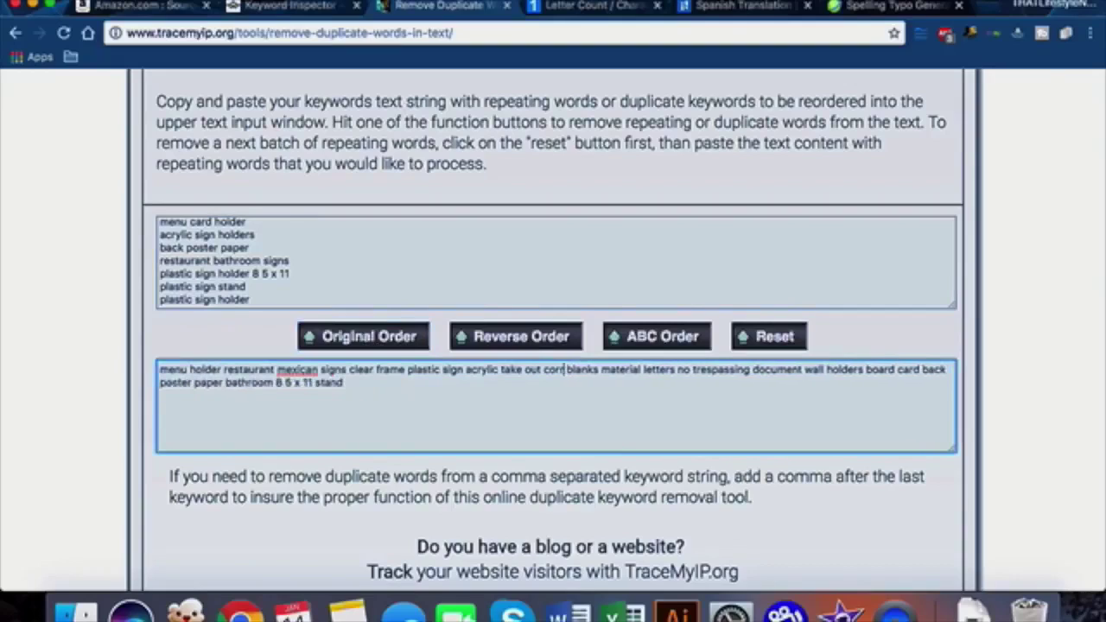
pyautogui.press('BackSpace')
pyautogui.press('BackSpace')
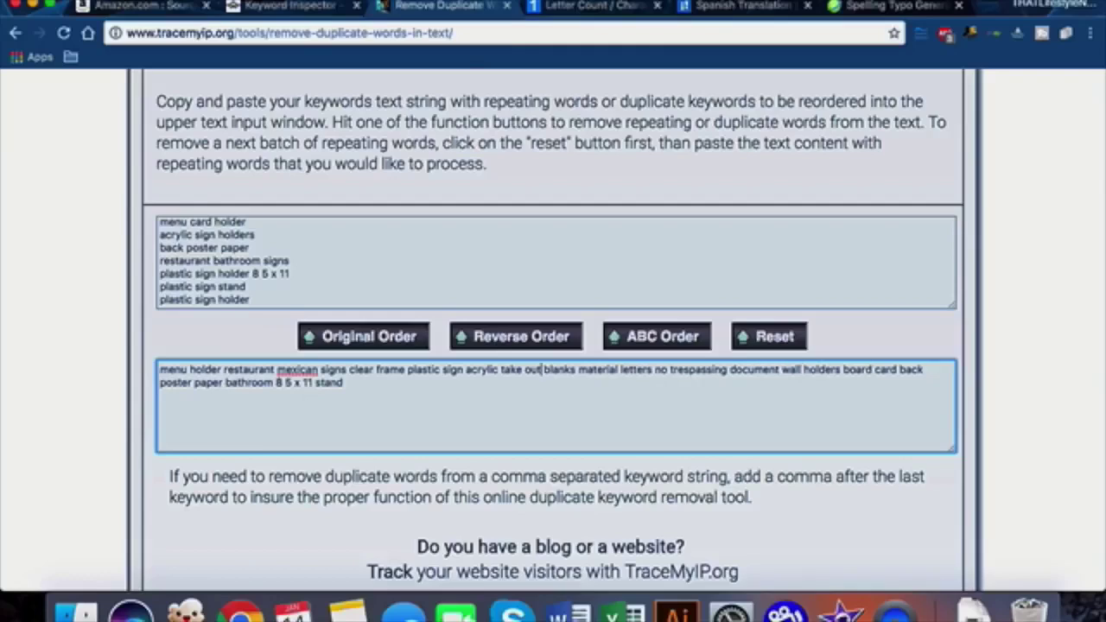
# Step: Copy the cleaned keyword list into the SpanishDict translator and translate it into Spanish
pyautogui.press('super+a')
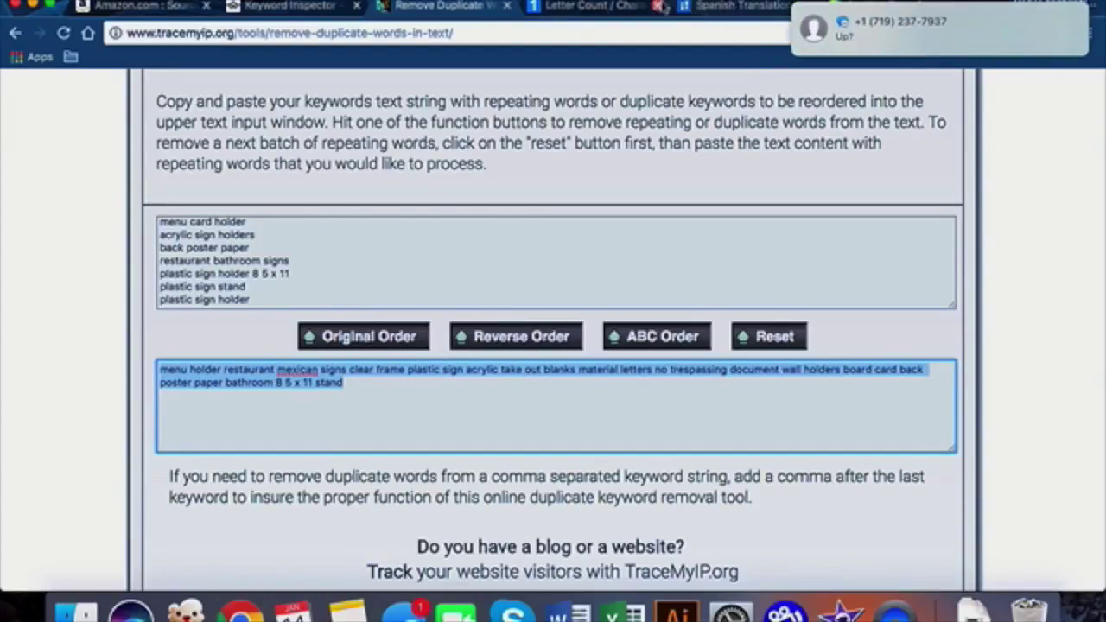
pyautogui.click(726, 5)
pyautogui.scroll(-2, 329, 322)
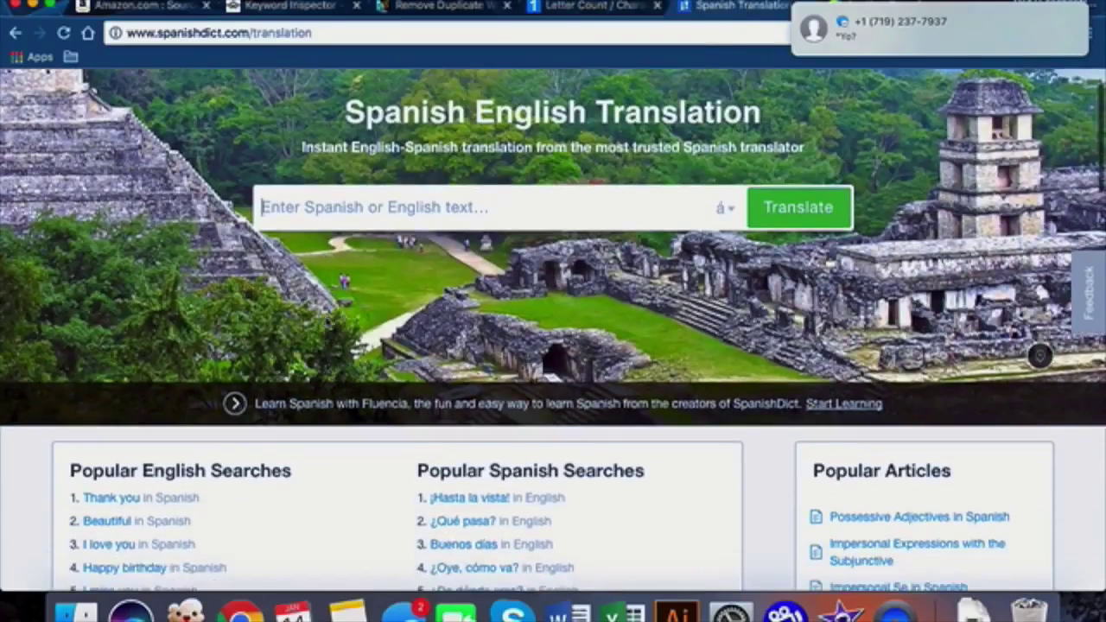
pyautogui.press('super+v')
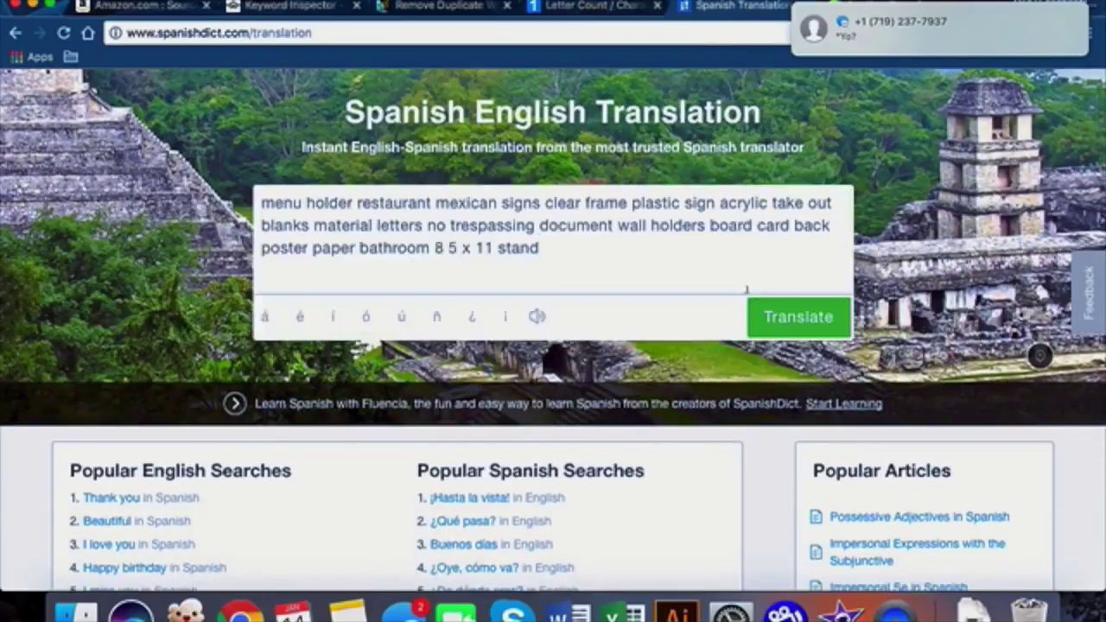
pyautogui.click(753, 320)
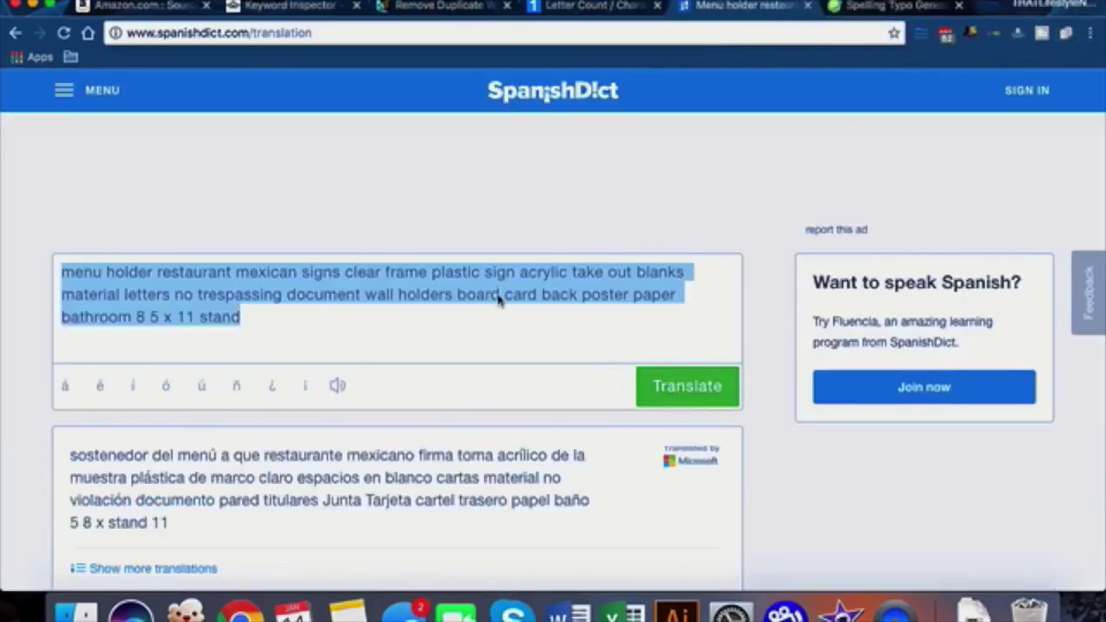
# Step: Copy the Spanish translation, append it to the keyword text on LetterCount, and count the characters
pyautogui.scroll(-2, 353, 363)
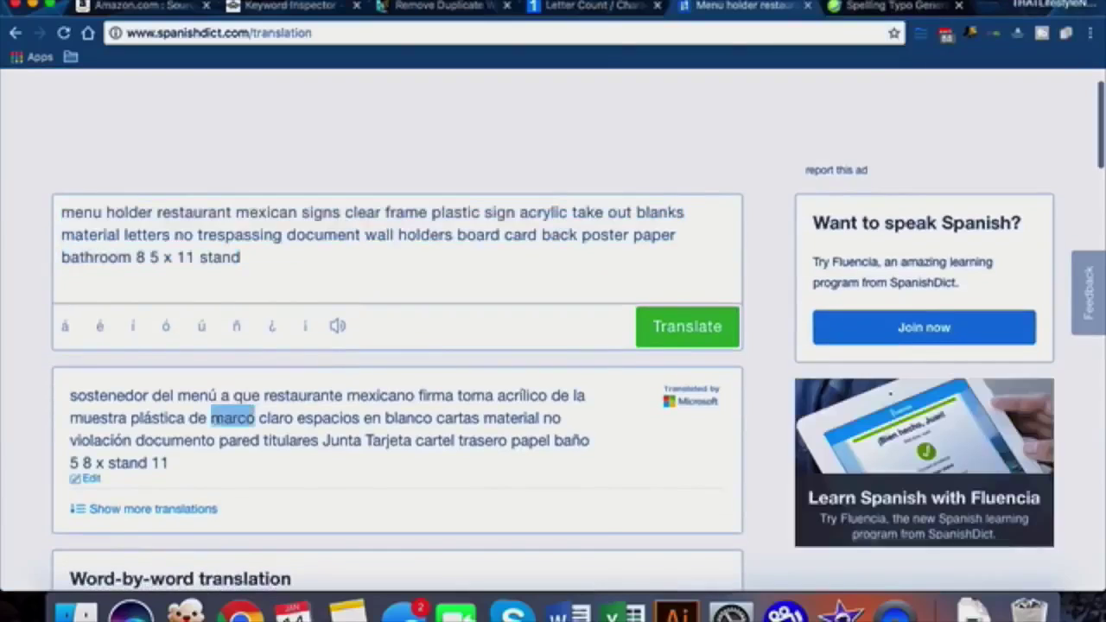
pyautogui.tripleClick(232, 423)
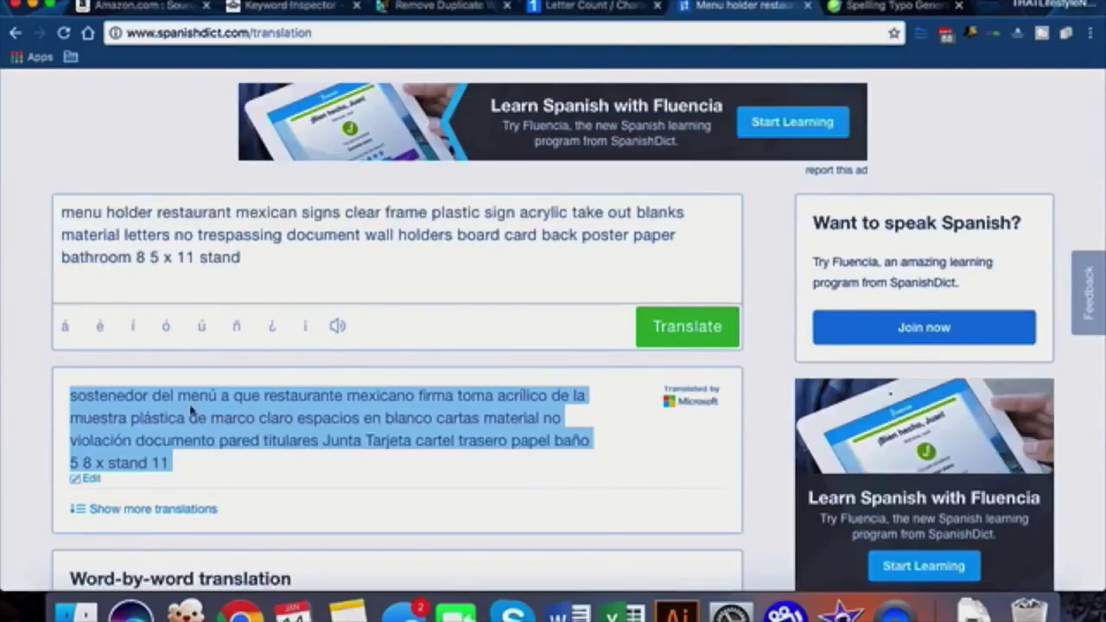
pyautogui.click(592, 7)
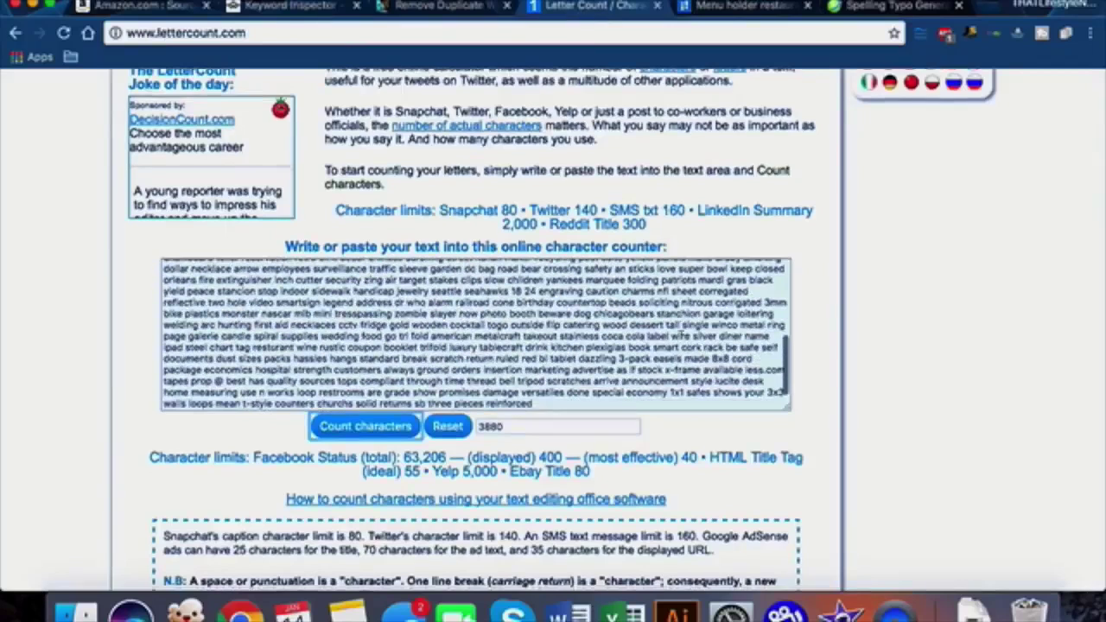
pyautogui.hotkey('ctrl', 'v')
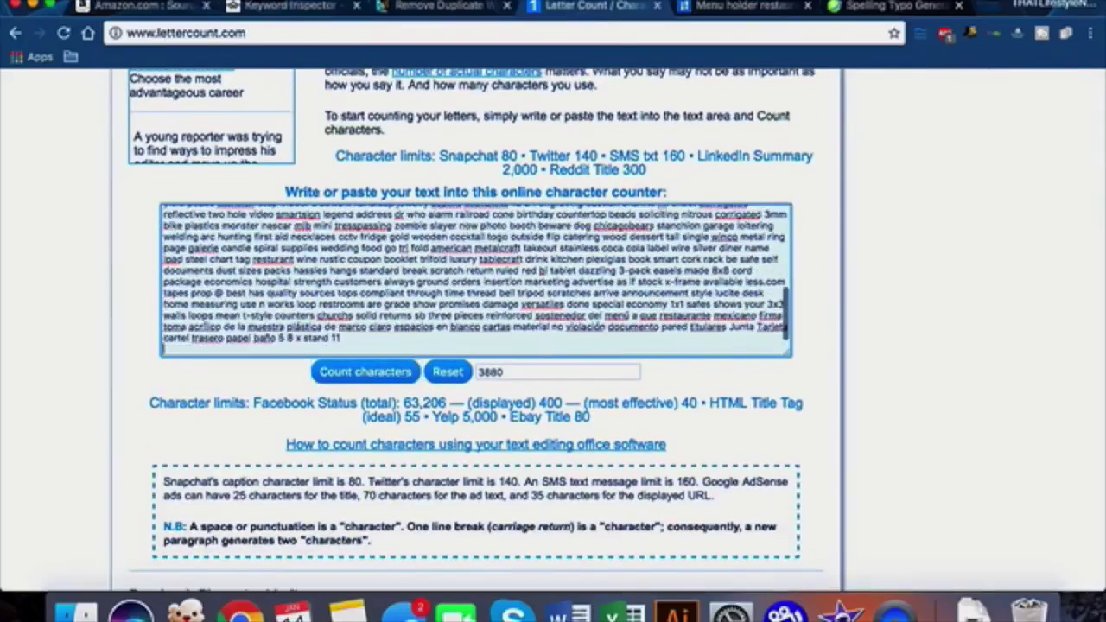
pyautogui.click(368, 373)
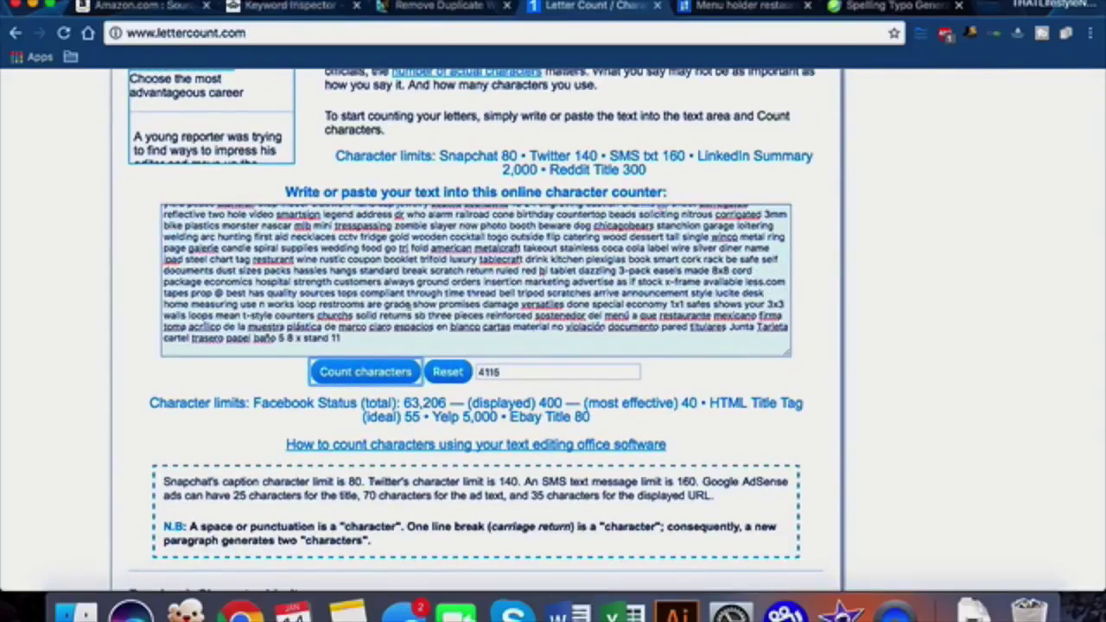
# Step: Look through the keyword text in the character counter and delete the irrelevant word "lawn" after "plates"
pyautogui.scroll(5, 408, 307)
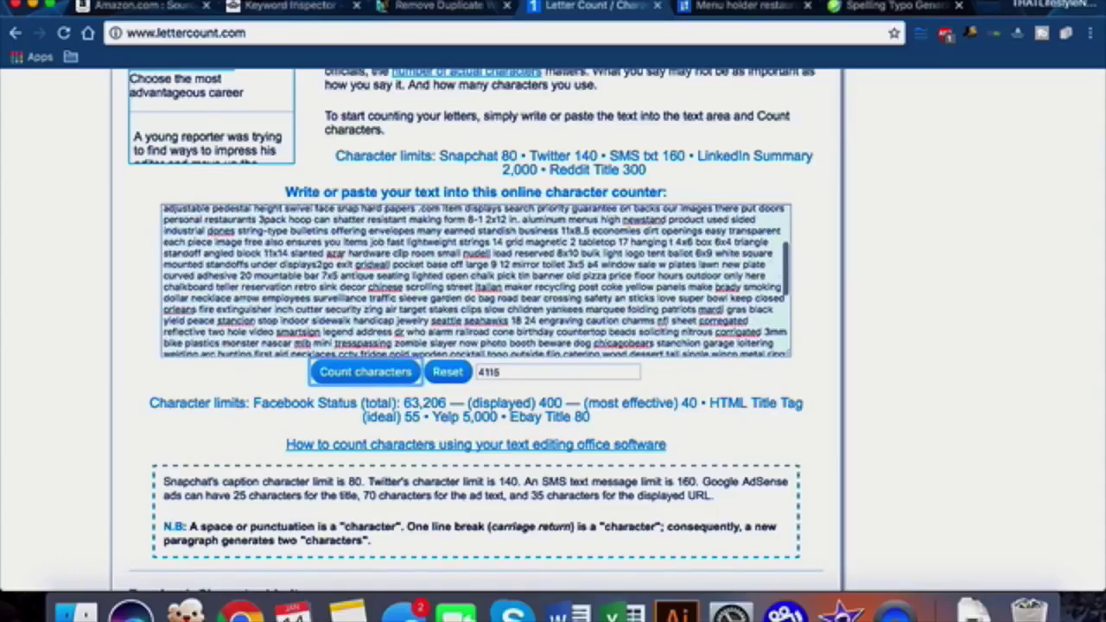
pyautogui.scroll(2, 477, 281)
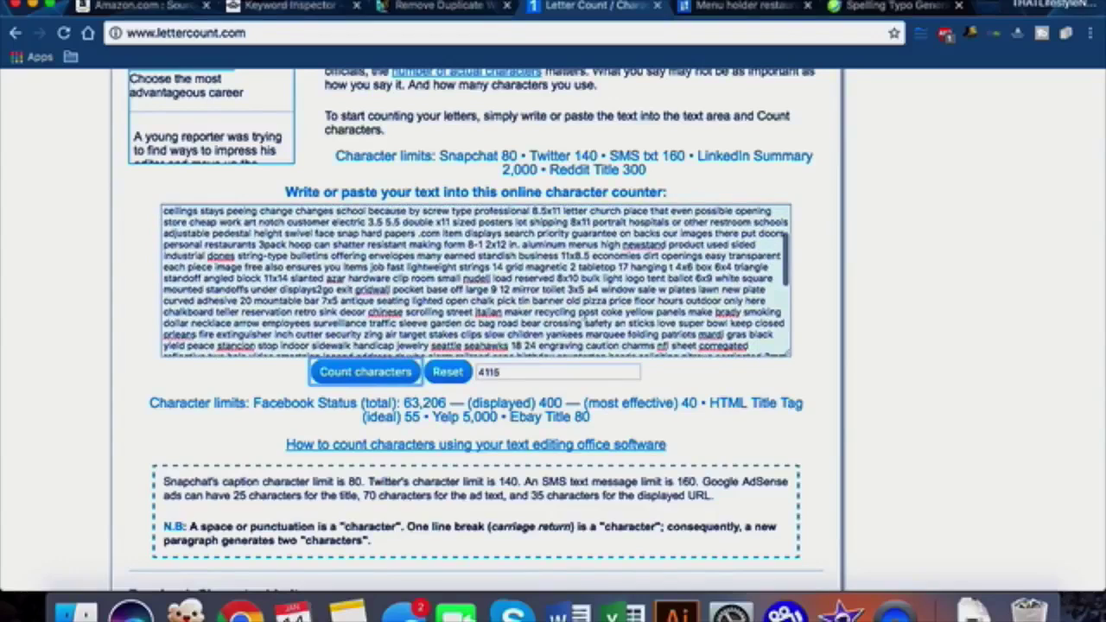
pyautogui.click(709, 289)
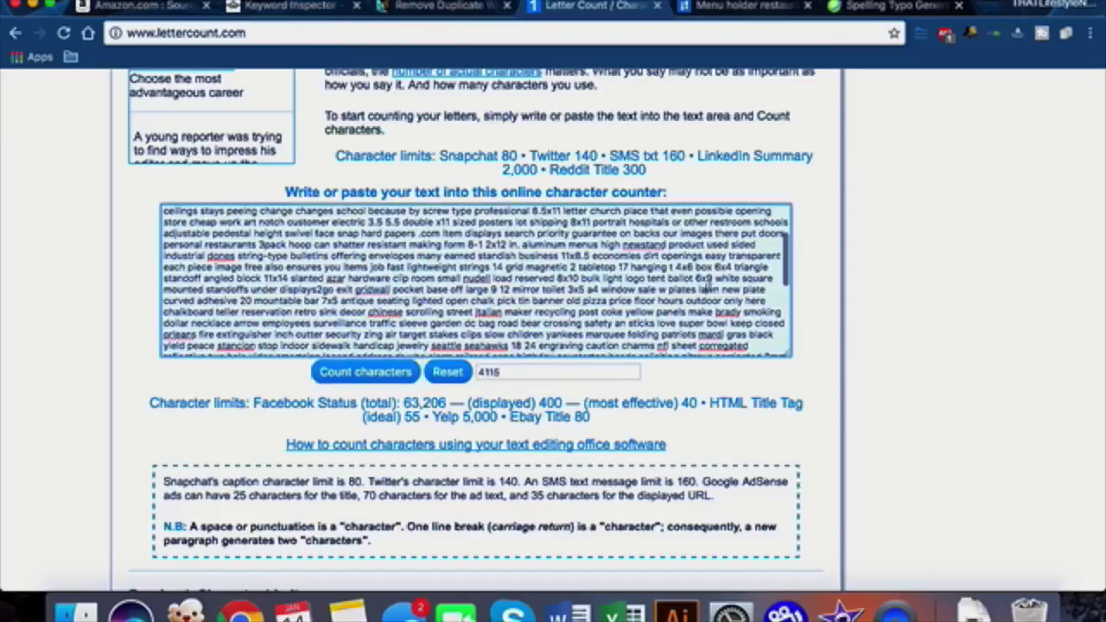
pyautogui.press('BackSpace')
pyautogui.press('BackSpace')
pyautogui.press('BackSpace')
pyautogui.press('BackSpace')
pyautogui.press('BackSpace')
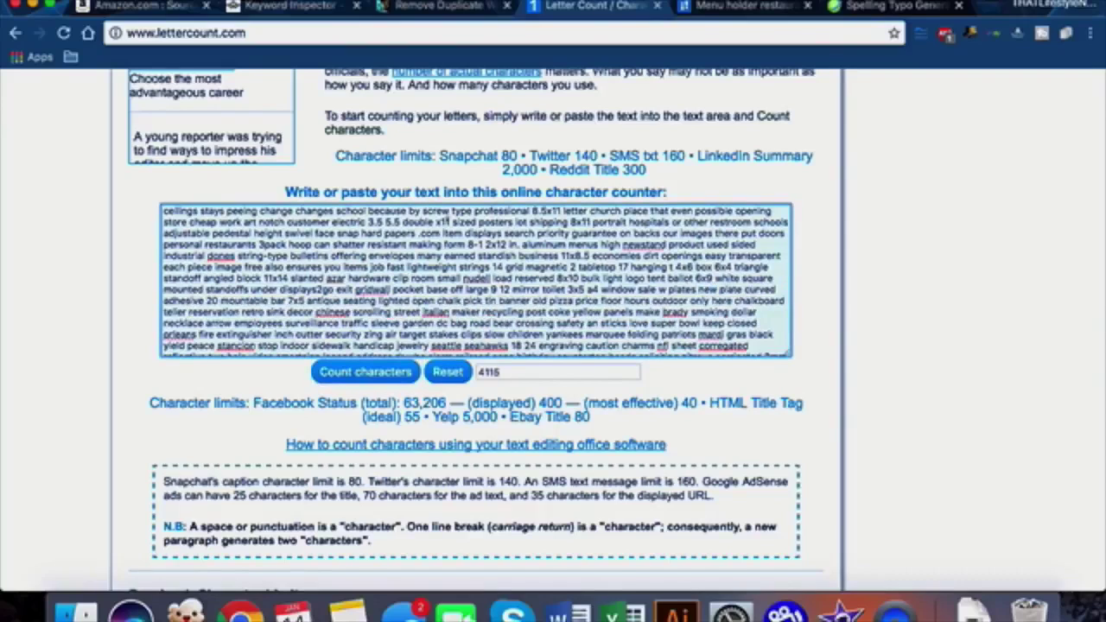
pyautogui.scroll(-10, 544, 272)
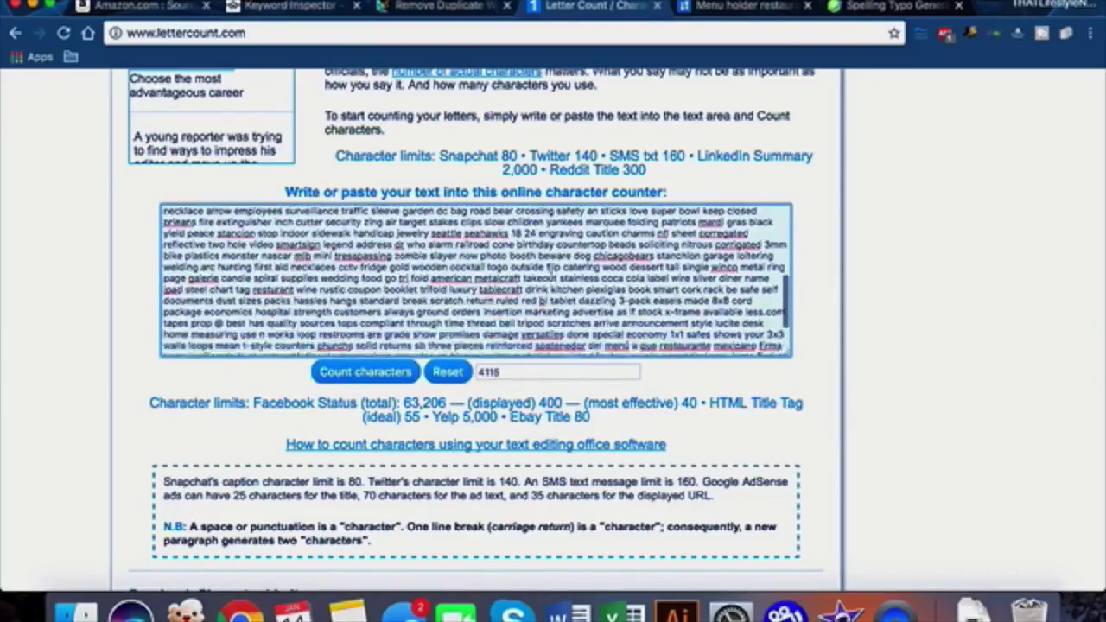
pyautogui.scroll(15, 545, 273)
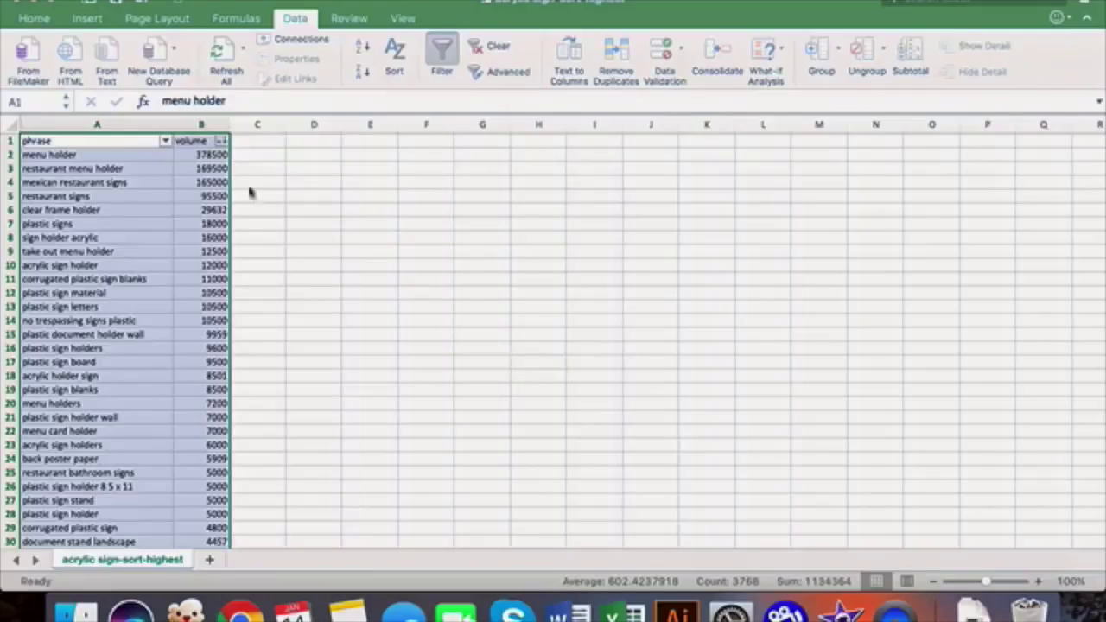
# Step: In the Excel keyword sheet, copy all phrases in column A from cell A2 down to the last row
pyautogui.click(80, 154)
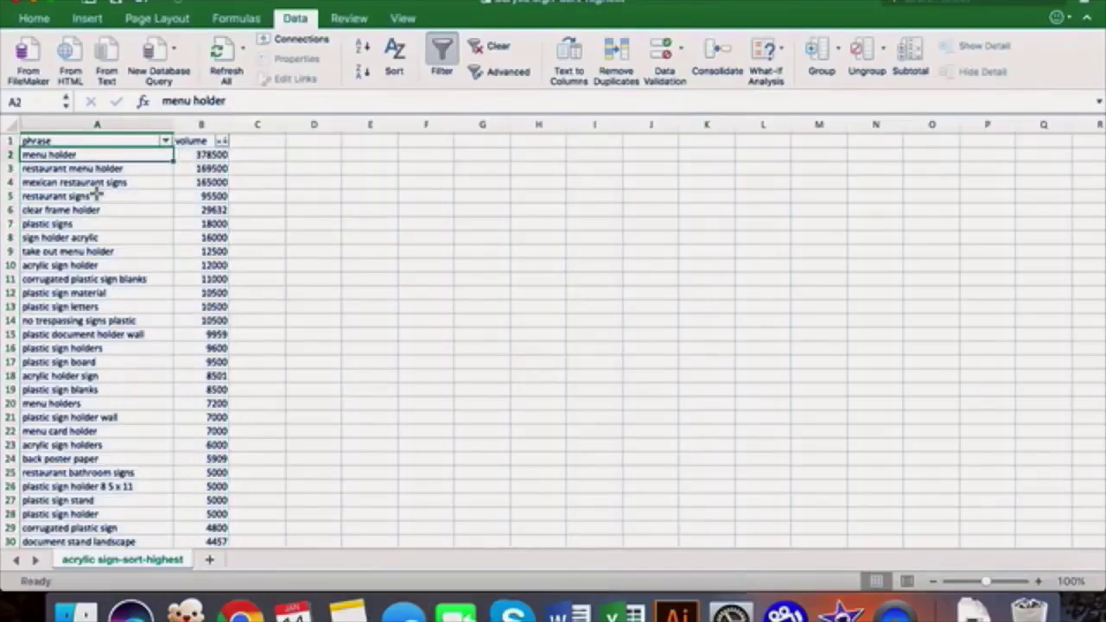
pyautogui.press('super+shift+Down')
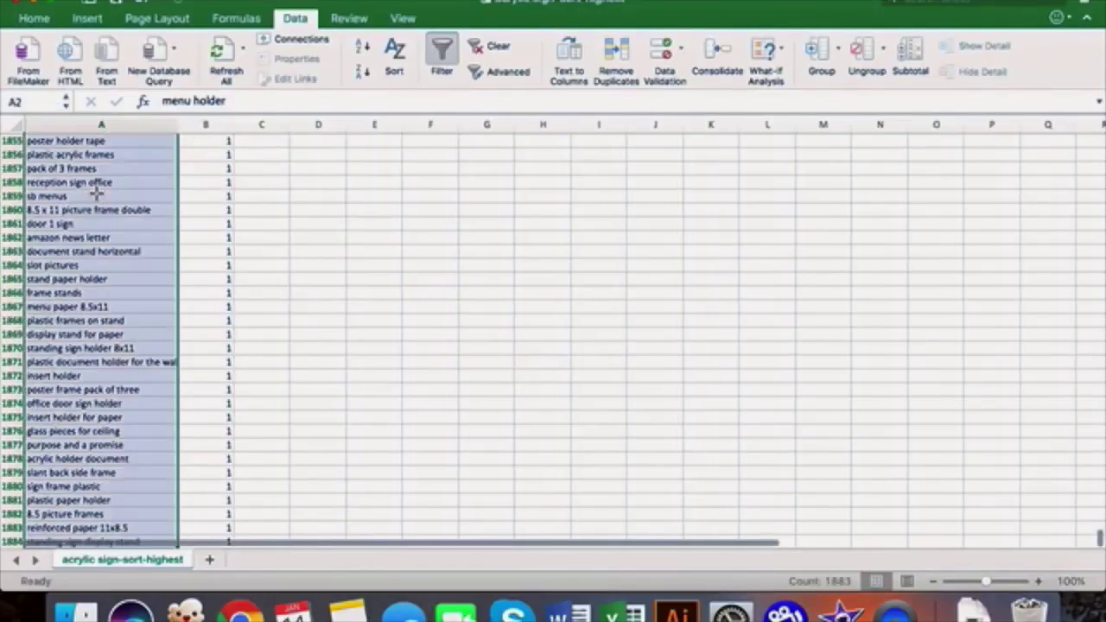
pyautogui.press('super+c')
pyautogui.scroll(20, 99, 216)
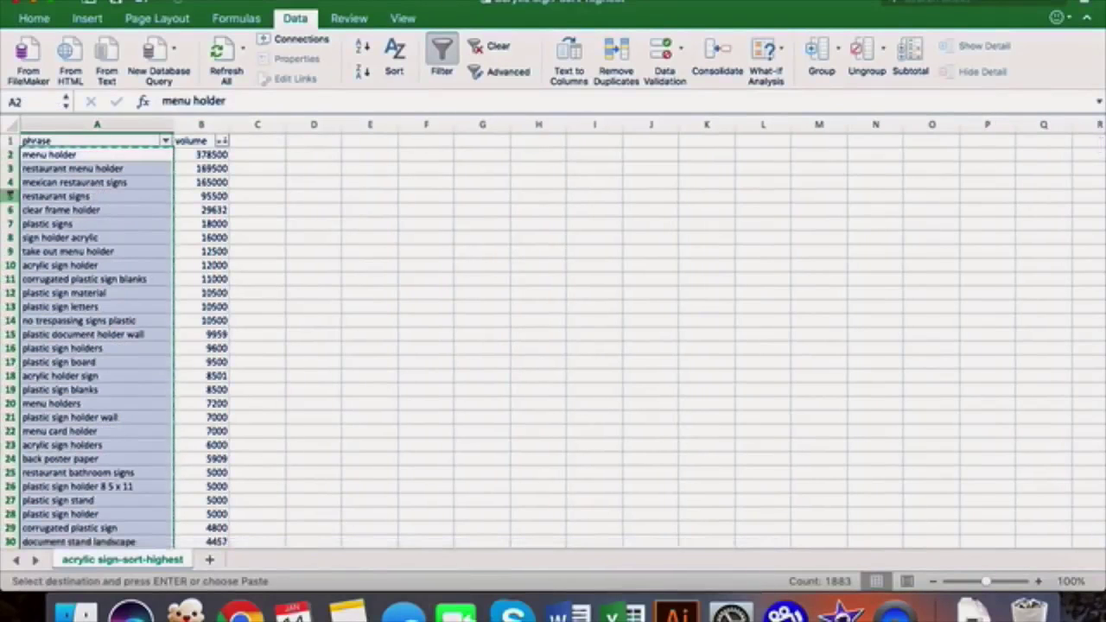
pyautogui.scroll(-4, 83, 210)
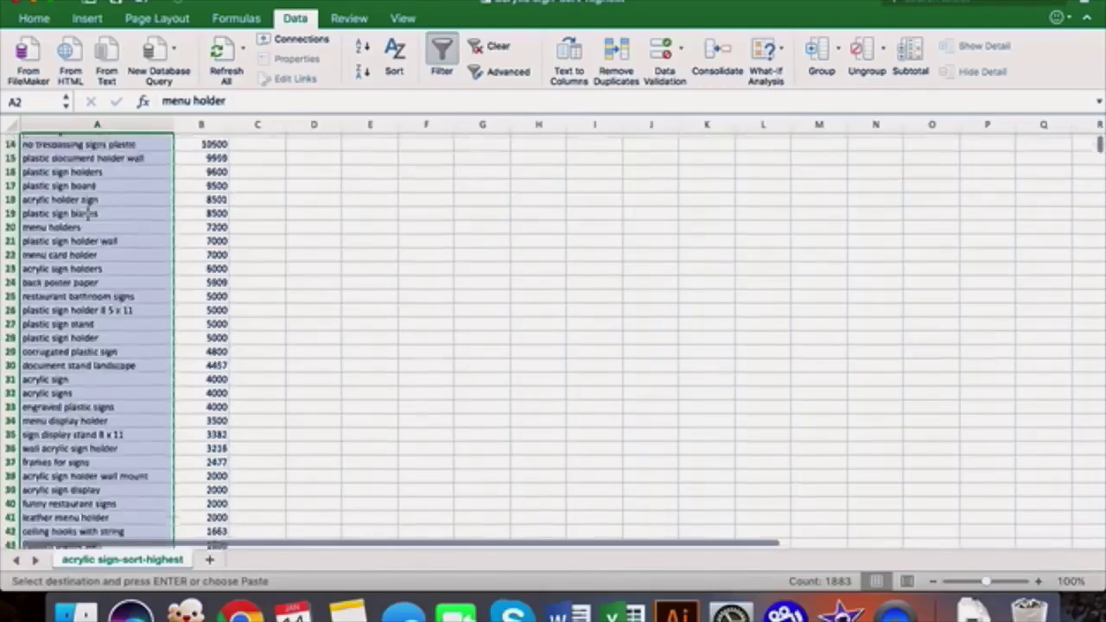
pyautogui.scroll(4, 86, 215)
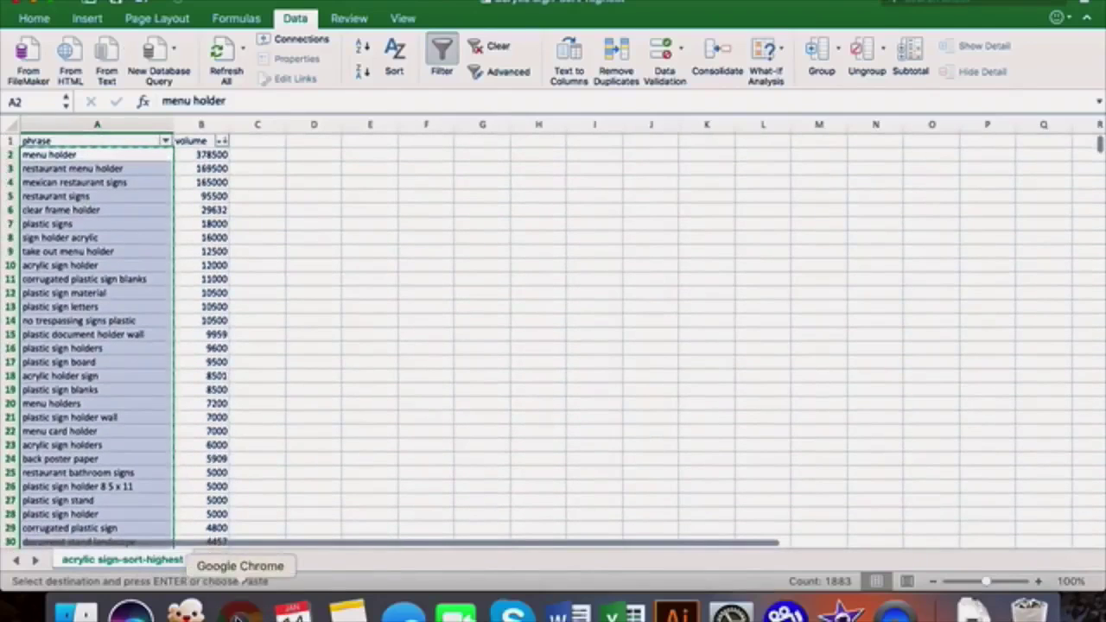
# Step: Paste the copied phrases over the sample text in TraceMyIP's duplicate word remover in Chrome and remove the repeats, keeping the original order
pyautogui.click(240, 612)
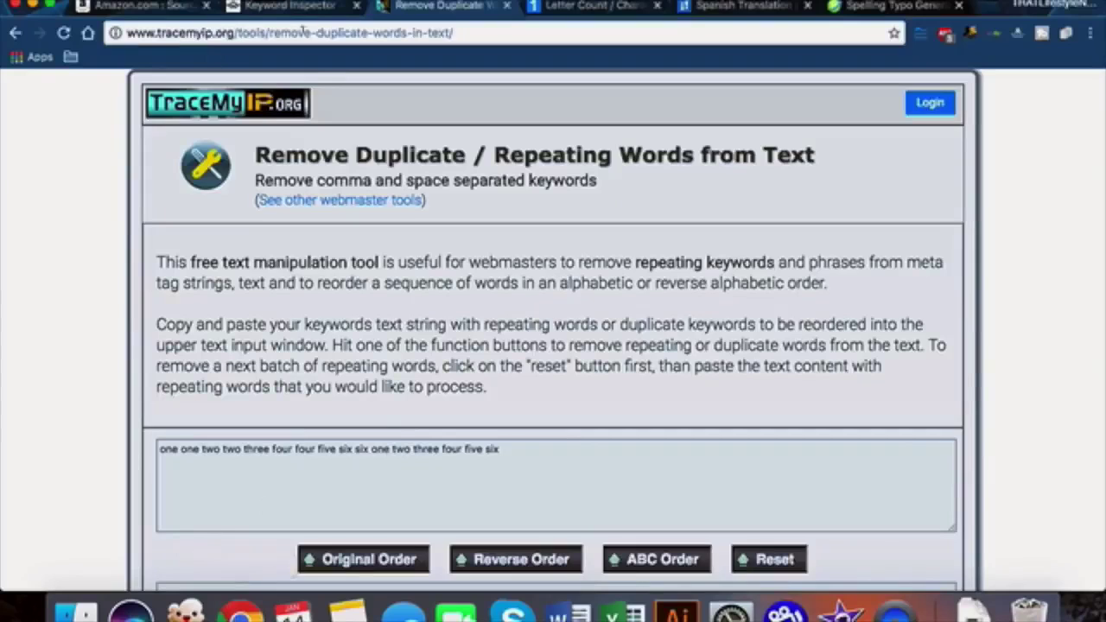
pyautogui.click(525, 456)
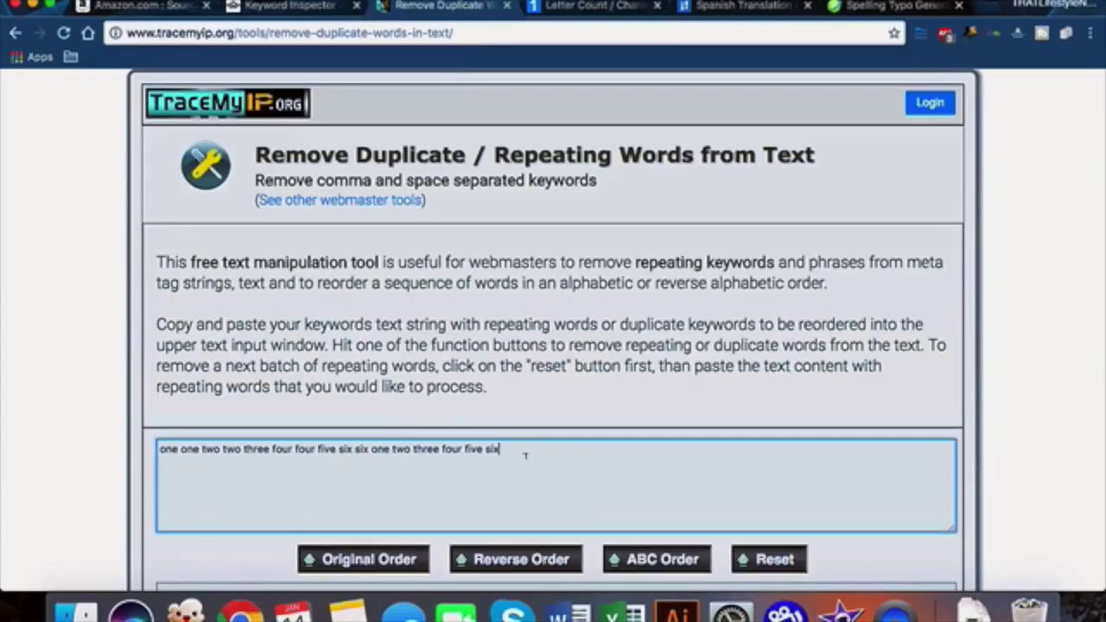
pyautogui.press('super+a')
pyautogui.press('super+v')
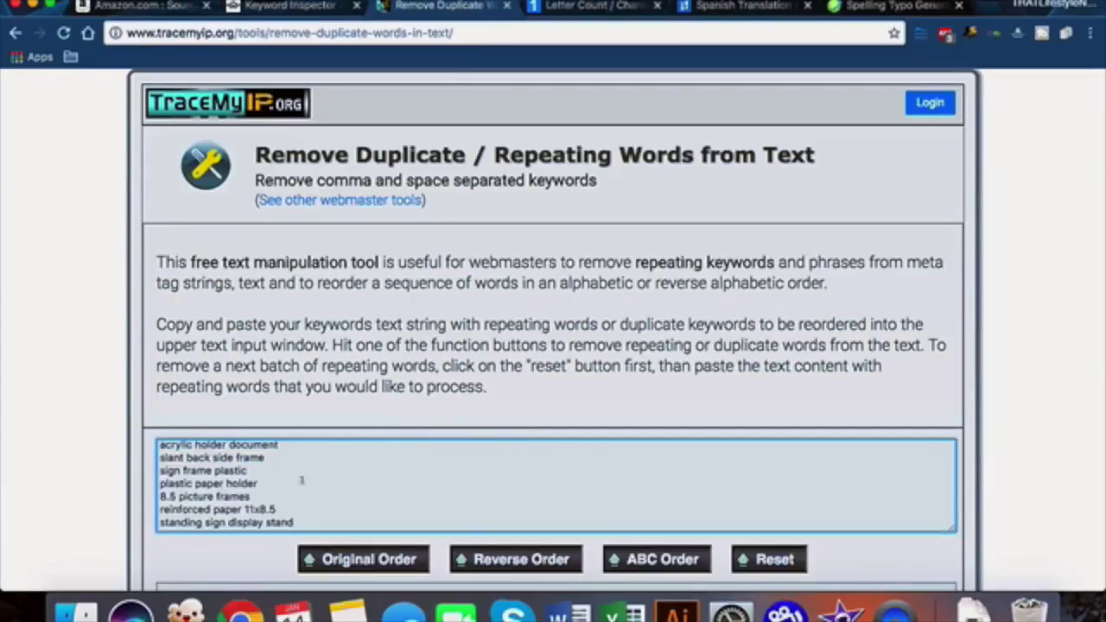
pyautogui.scroll(10, 301, 483)
pyautogui.scroll(10, 302, 482)
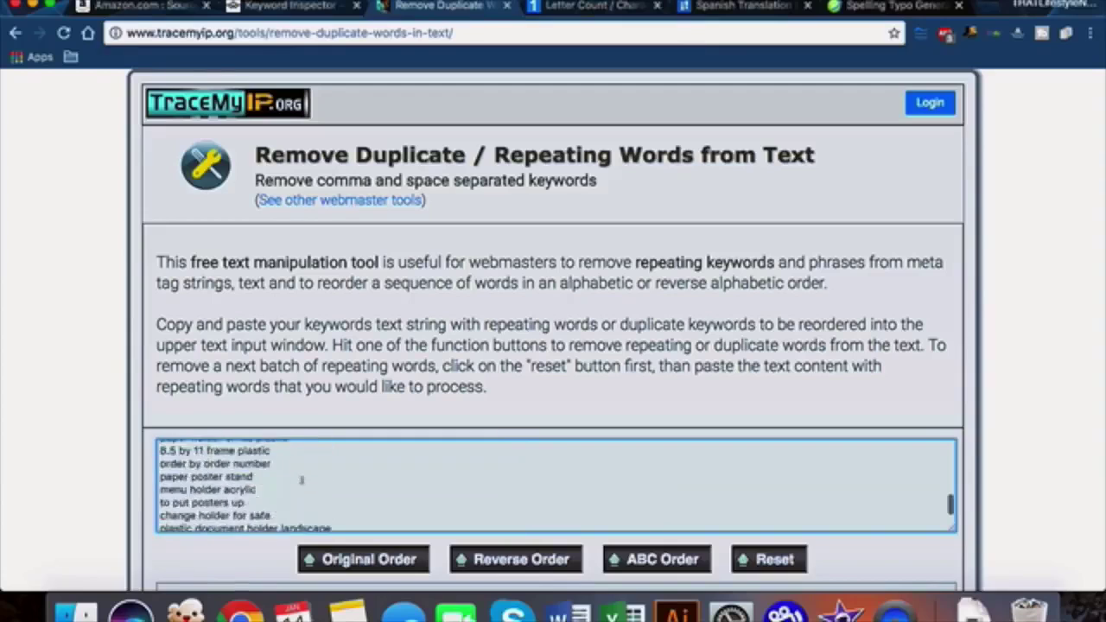
pyautogui.scroll(5, 301, 482)
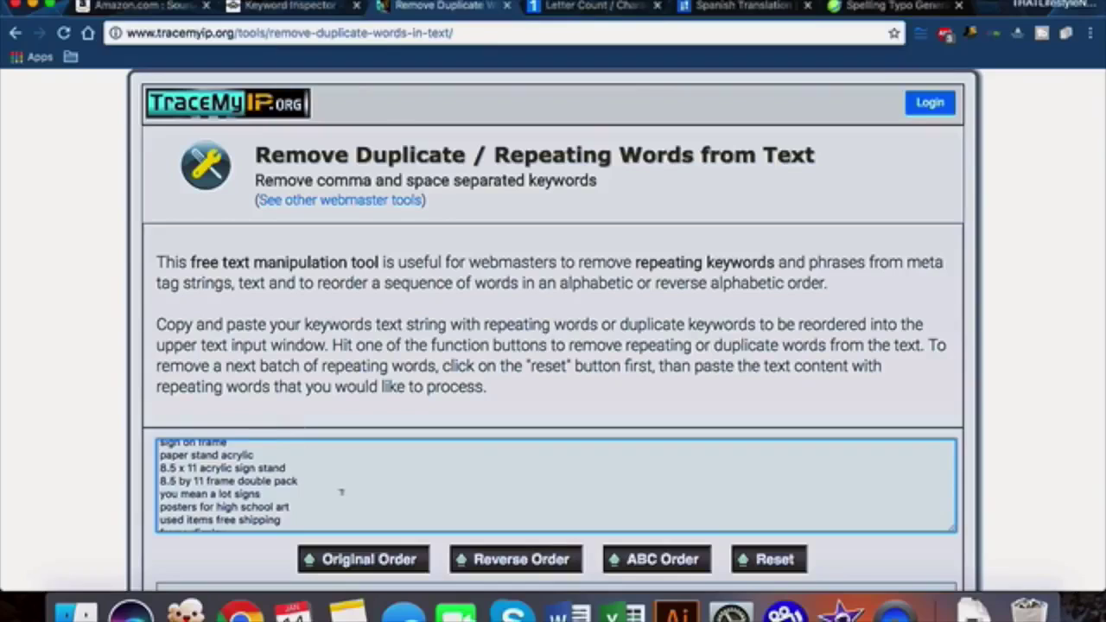
pyautogui.scroll(-15, 341, 492)
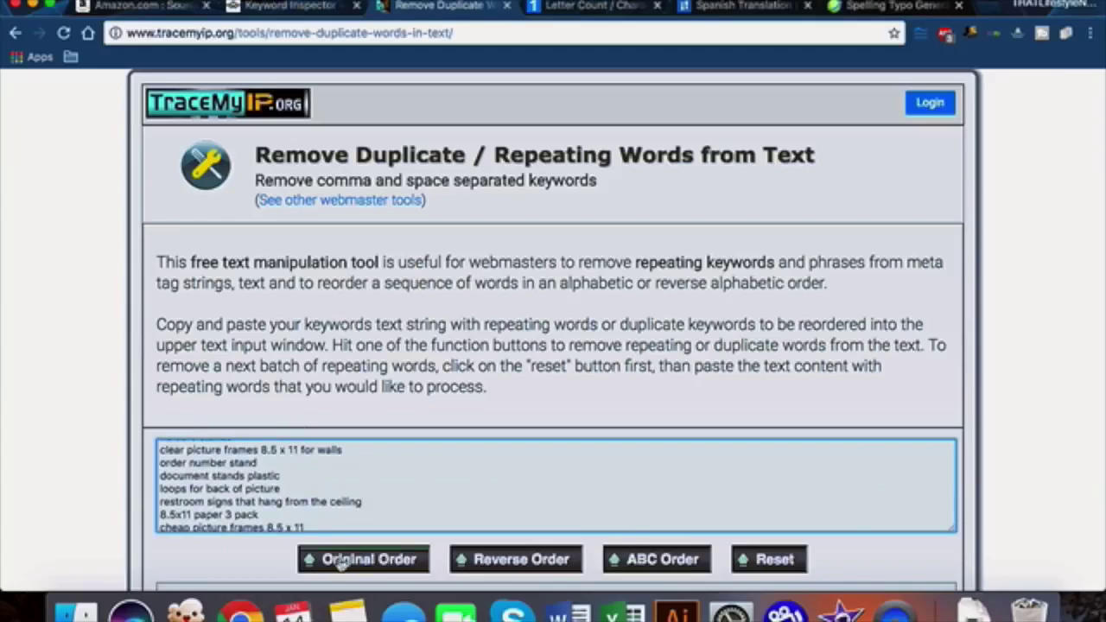
pyautogui.click(368, 560)
pyautogui.scroll(-5, 146, 354)
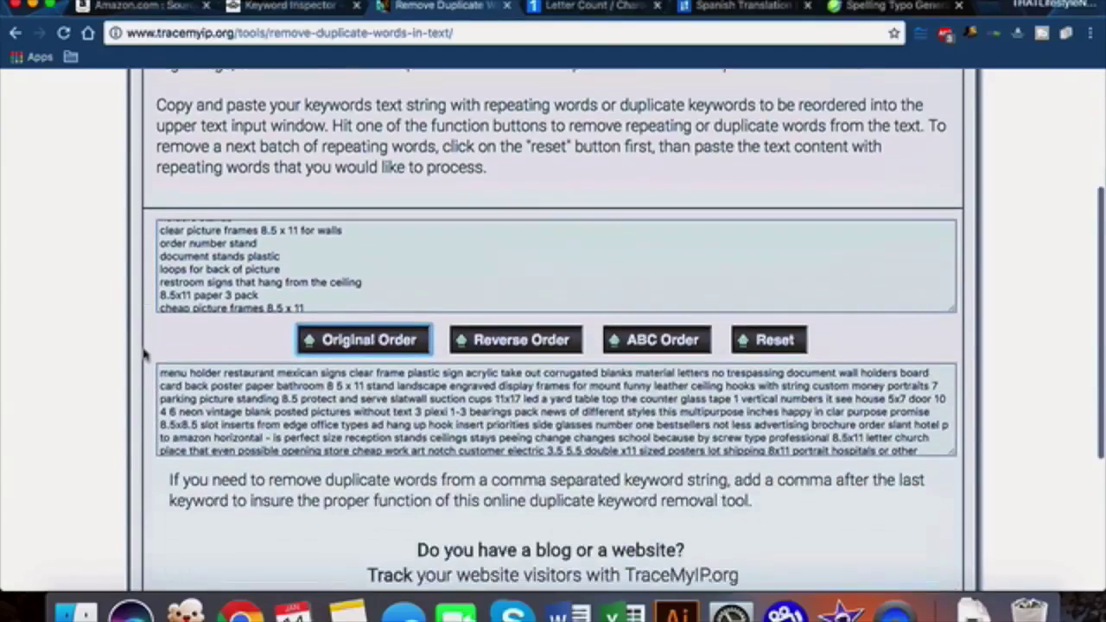
# Step: Copy the whole deduplicated keyword list into the LetterCount text area and count its characters
pyautogui.click(437, 393)
pyautogui.press('super+a')
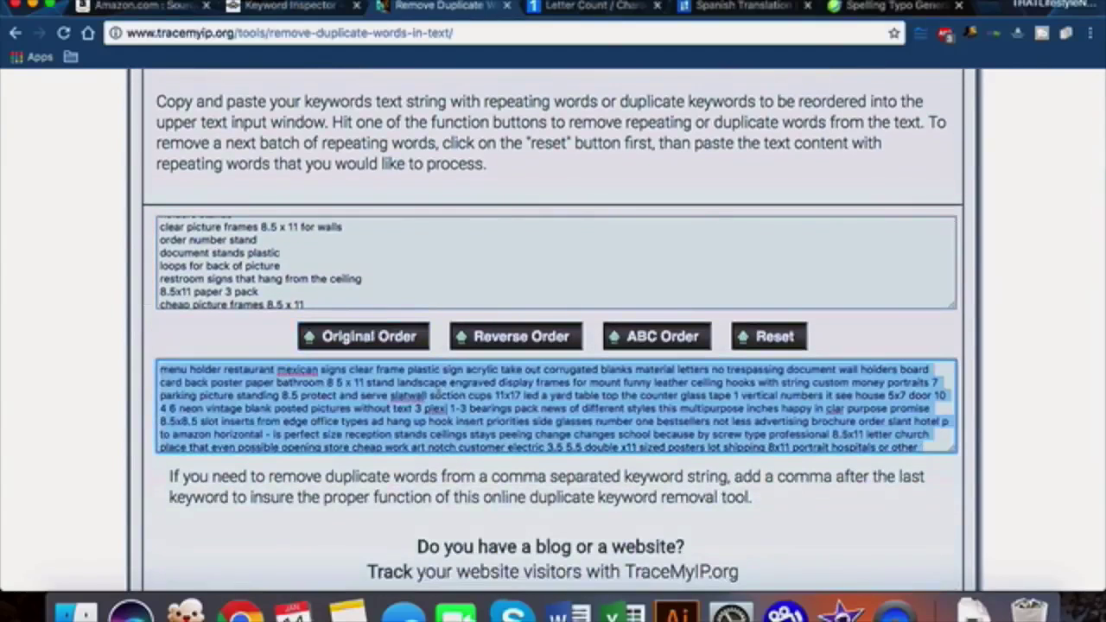
pyautogui.scroll(2, 229, 248)
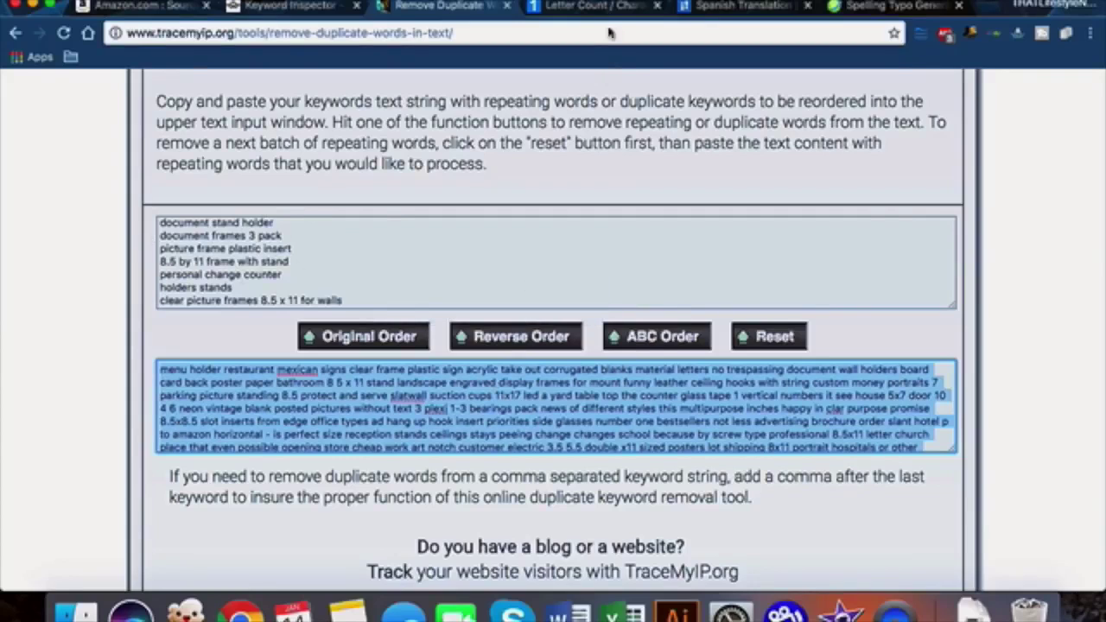
pyautogui.click(588, 7)
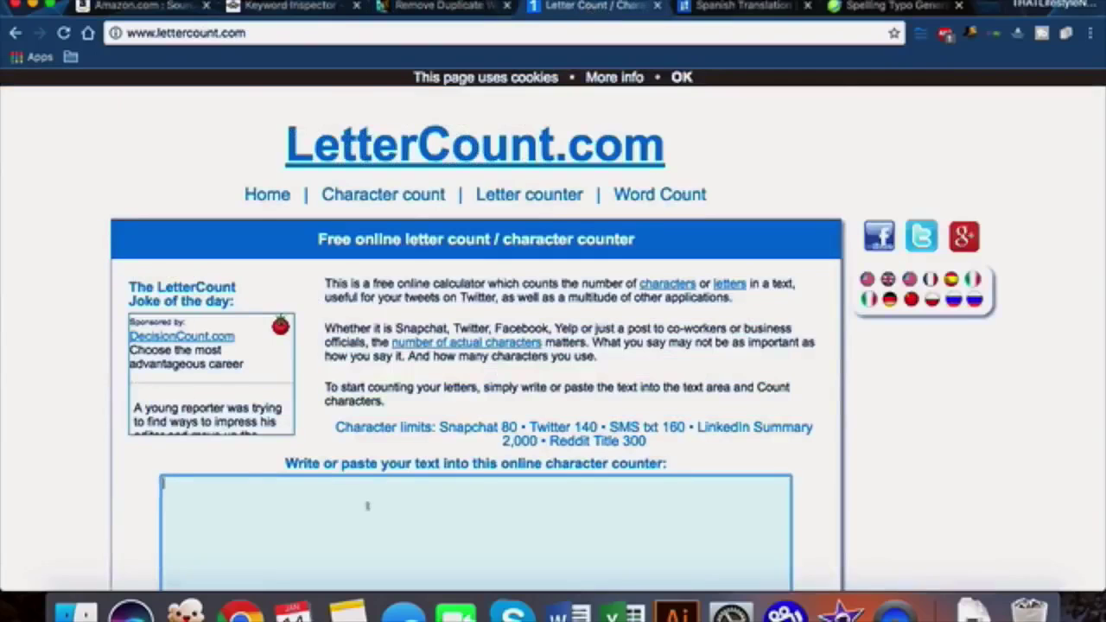
pyautogui.hotkey('ctrl', 'v')
pyautogui.click(365, 354)
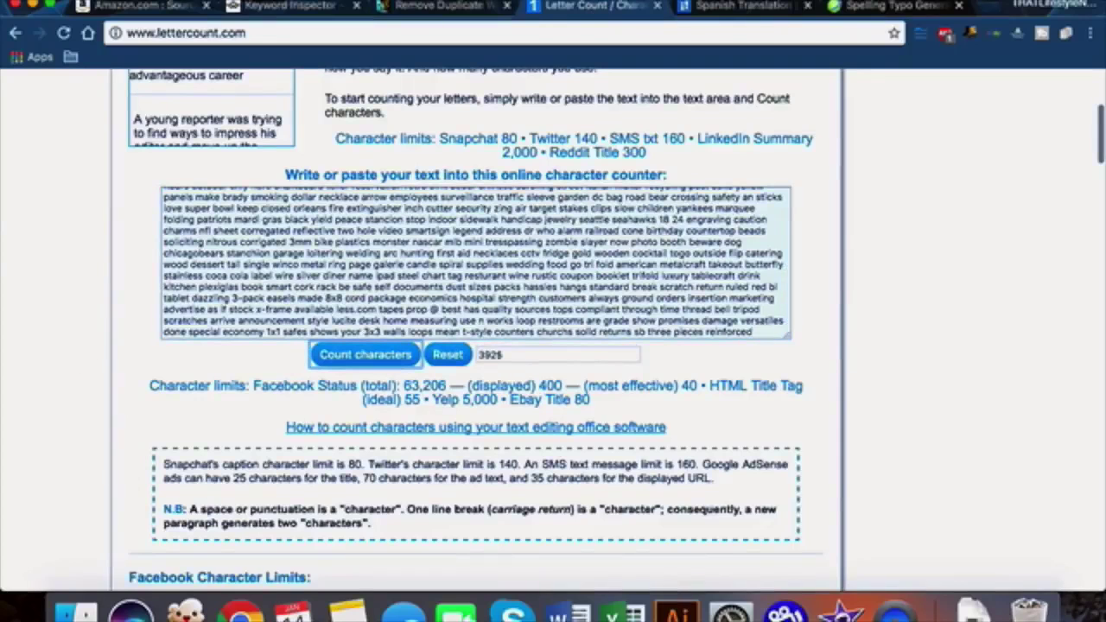
# Step: Look through the beginning of the keyword text and delete the irrelevant word "leather" after "funny"
pyautogui.scroll(5, 430, 260)
pyautogui.scroll(3, 429, 261)
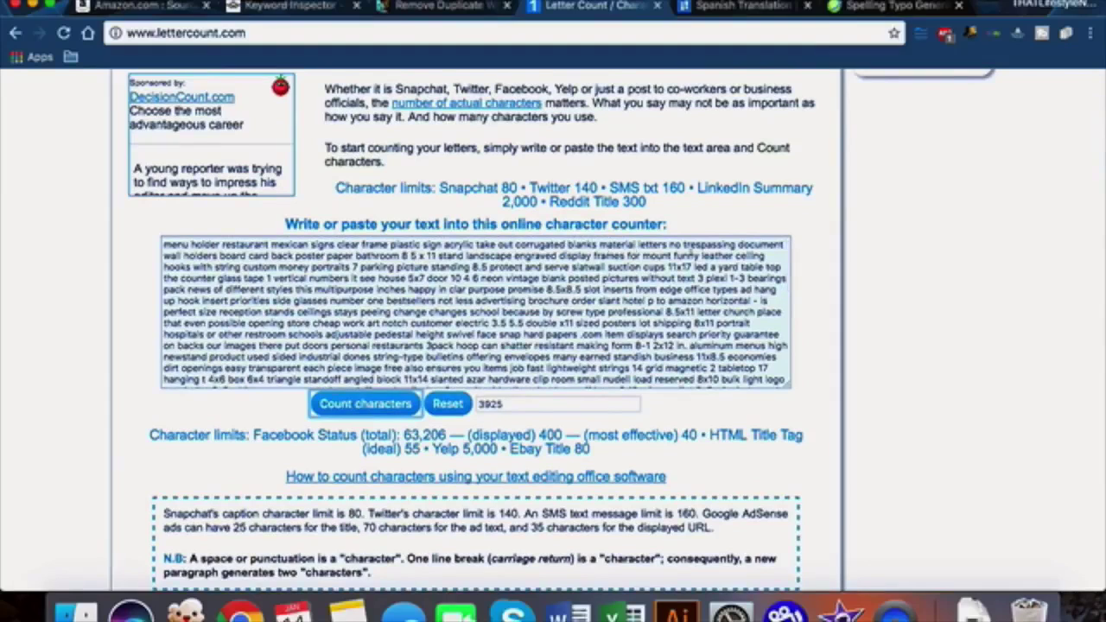
pyautogui.doubleClick(713, 244)
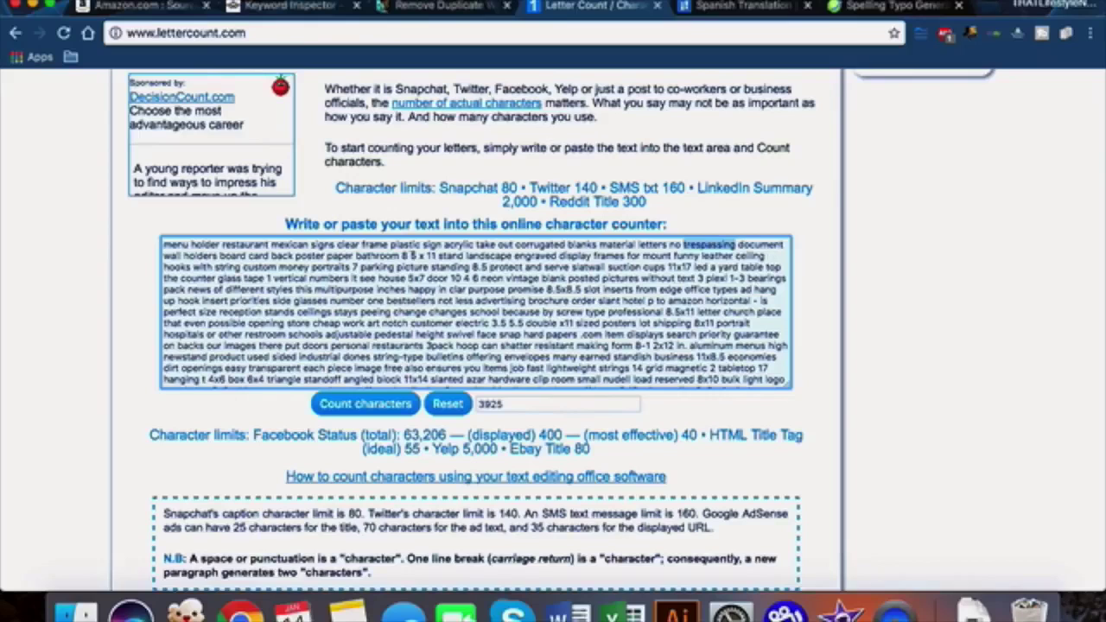
pyautogui.scroll(-1, 411, 254)
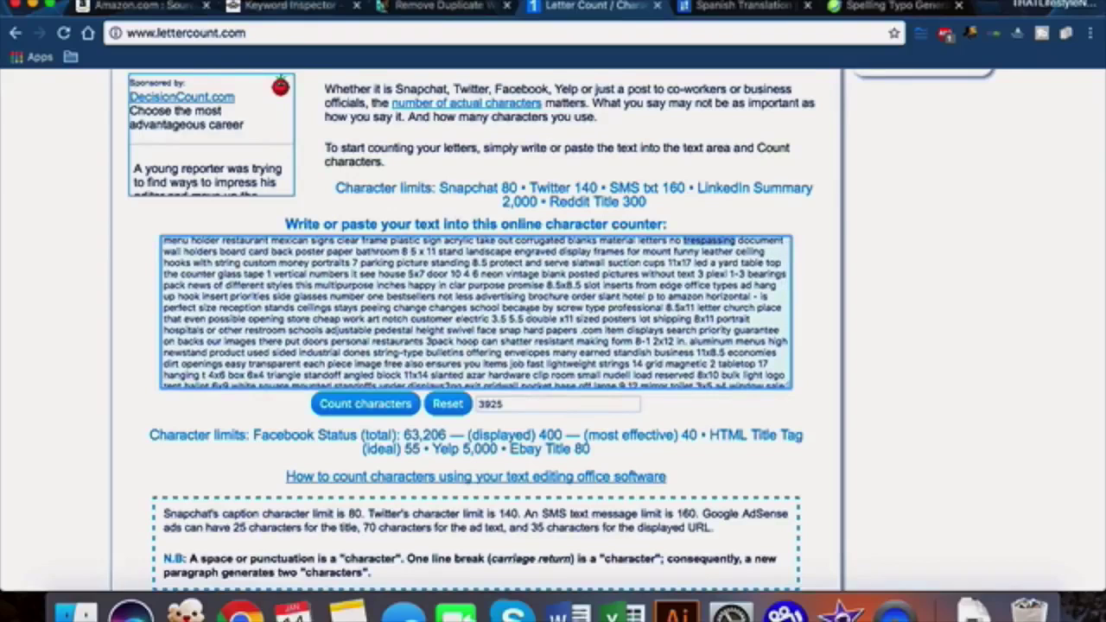
pyautogui.scroll(-1, 528, 309)
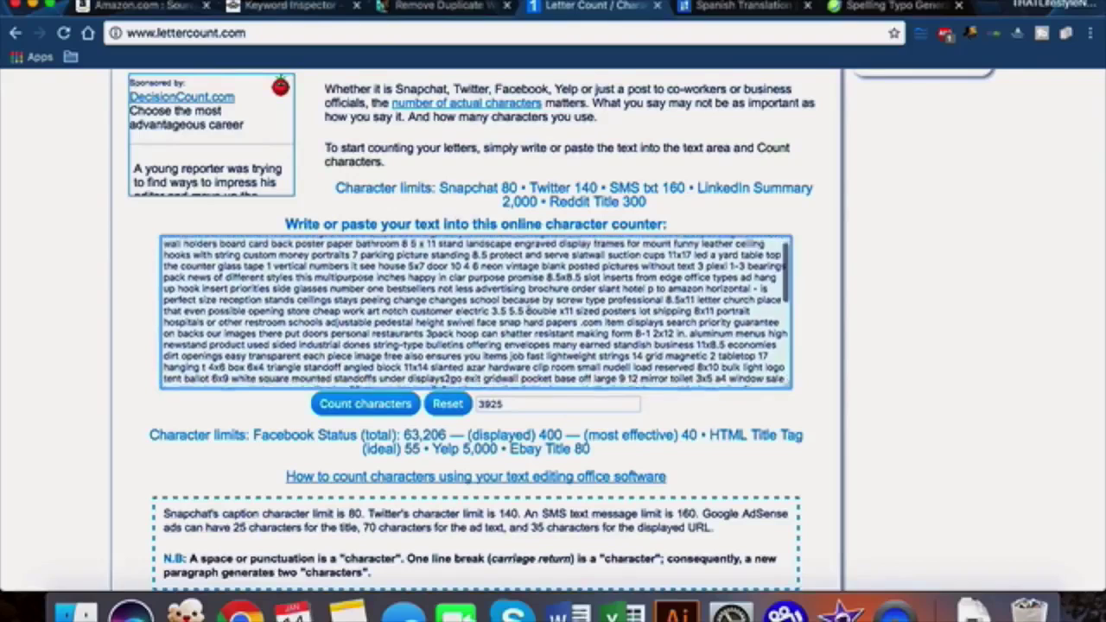
pyautogui.scroll(-1, 528, 309)
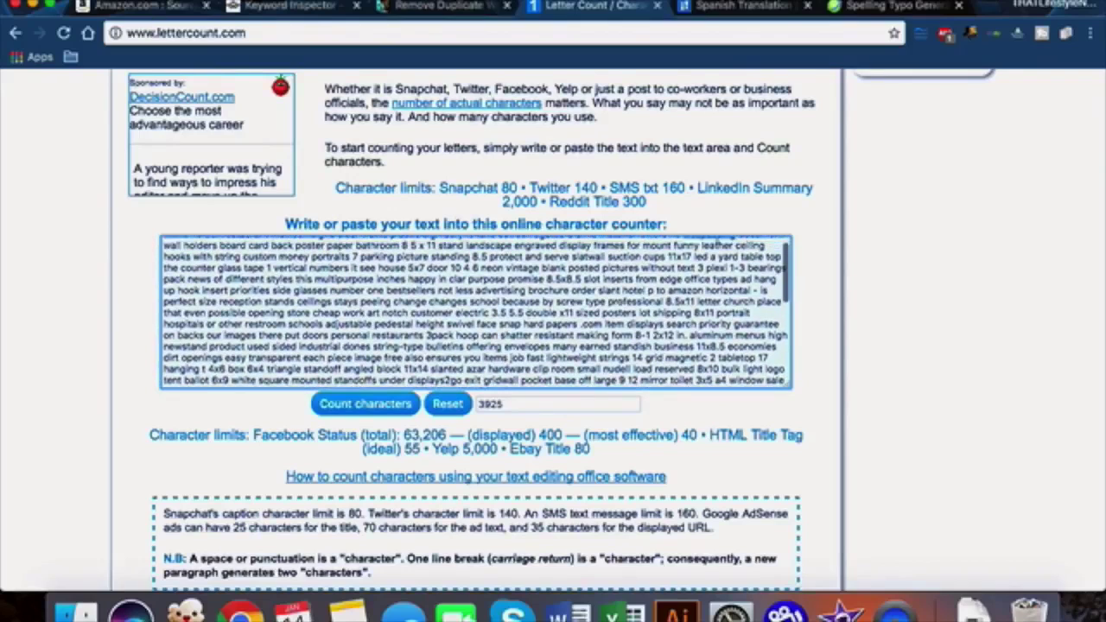
pyautogui.doubleClick(716, 245)
pyautogui.press('BackSpace')
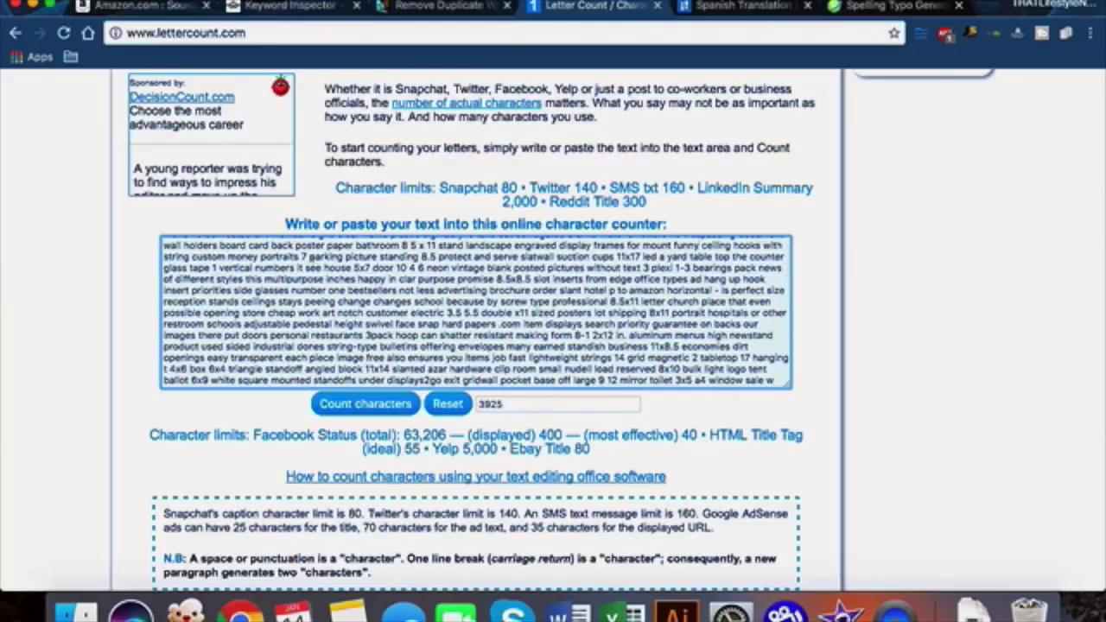
# Step: Delete the words "suction cups" after "slatwall" and "neon" before "vintage" from the keyword text
pyautogui.scroll(-1, 477, 313)
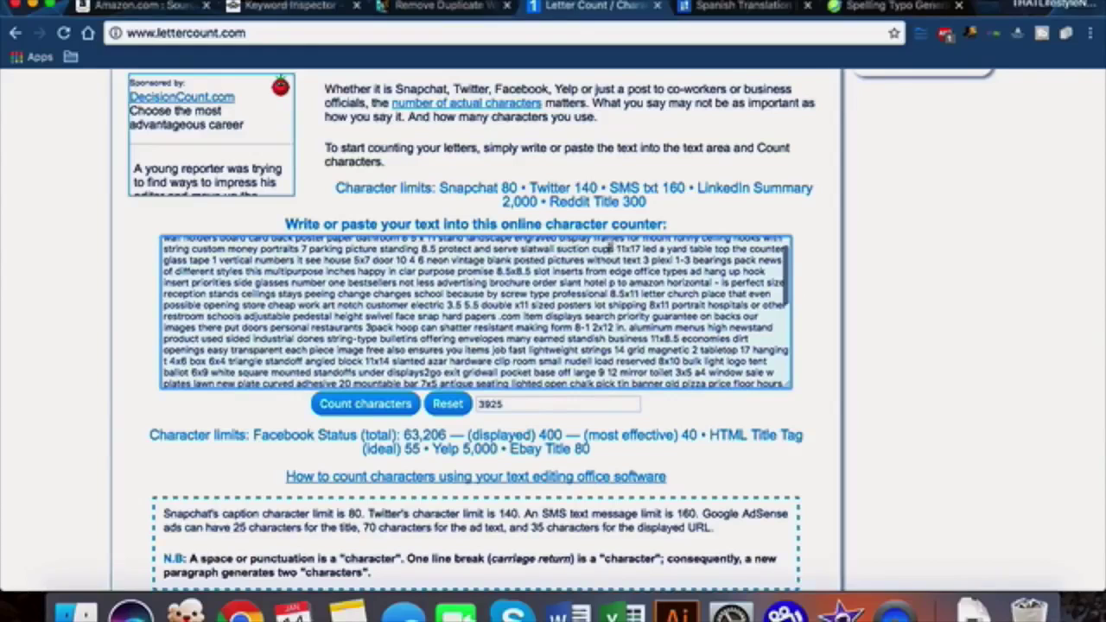
pyautogui.scroll(1, 610, 249)
pyautogui.doubleClick(602, 258)
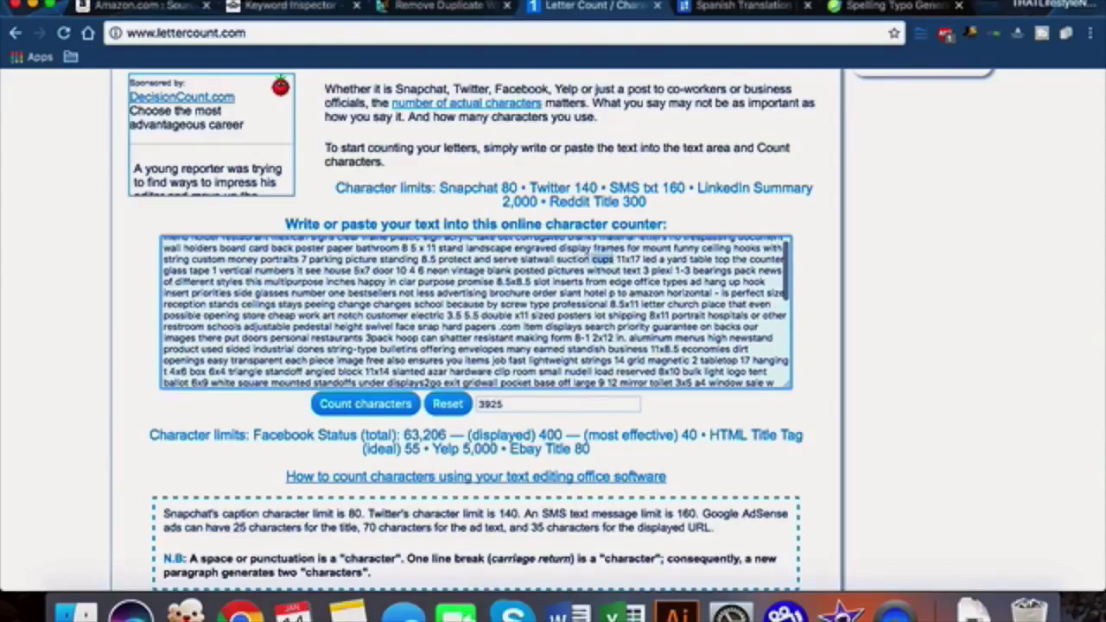
pyautogui.moveTo(602, 259); pyautogui.dragTo(560, 259)
pyautogui.press('BackSpace')
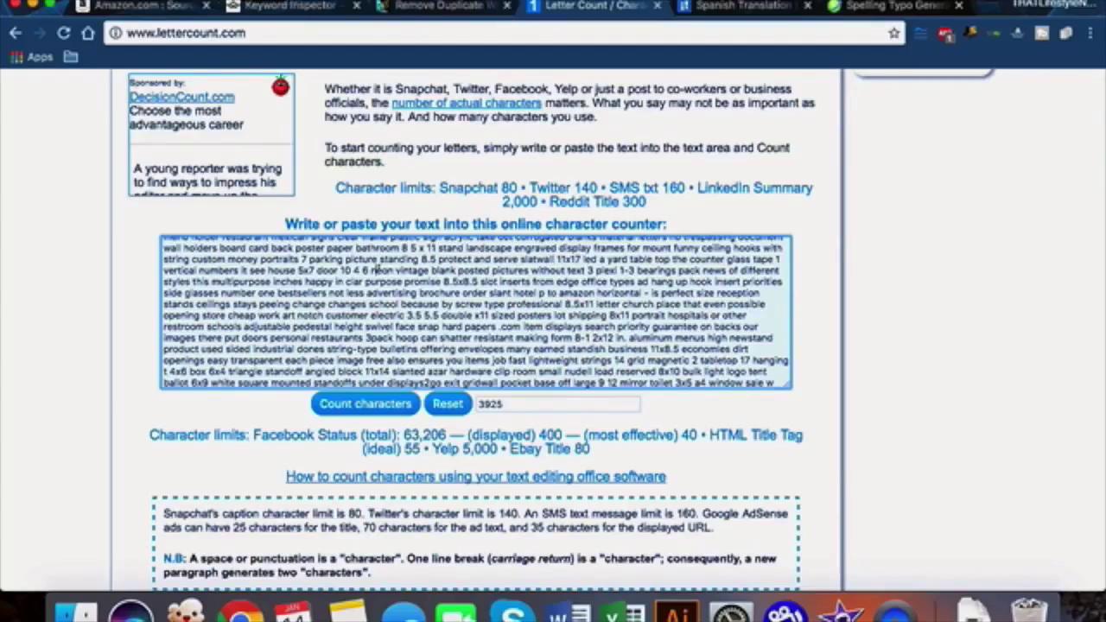
pyautogui.doubleClick(379, 271)
pyautogui.press('BackSpace')
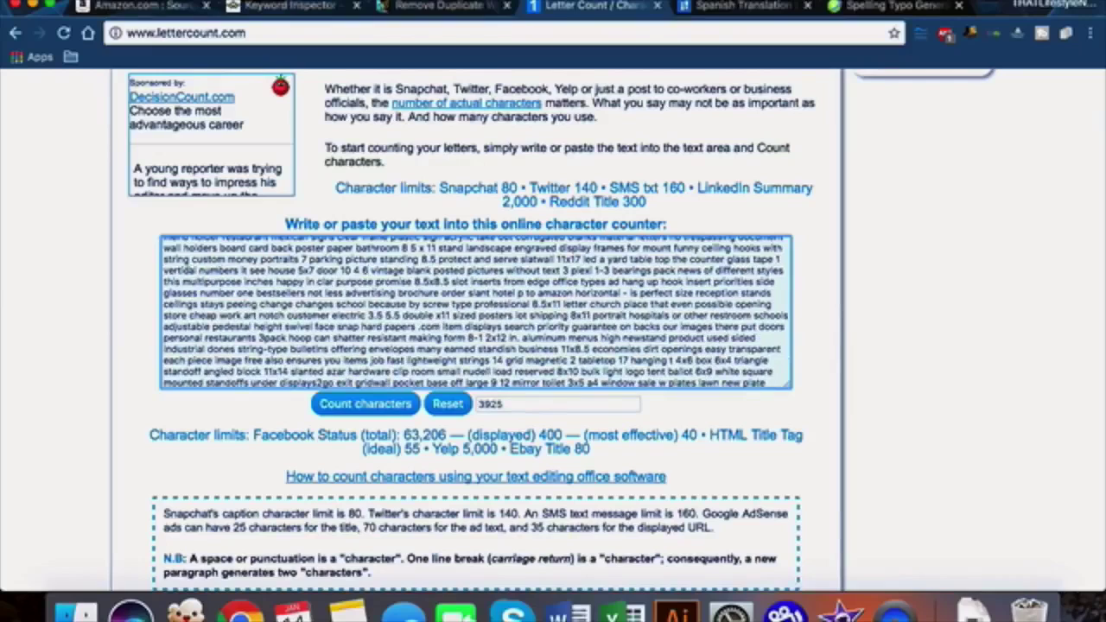
# Step: Delete the irrelevant words "bearings" and "butterfly" from the keyword text and recount the characters
pyautogui.scroll(-1, 364, 269)
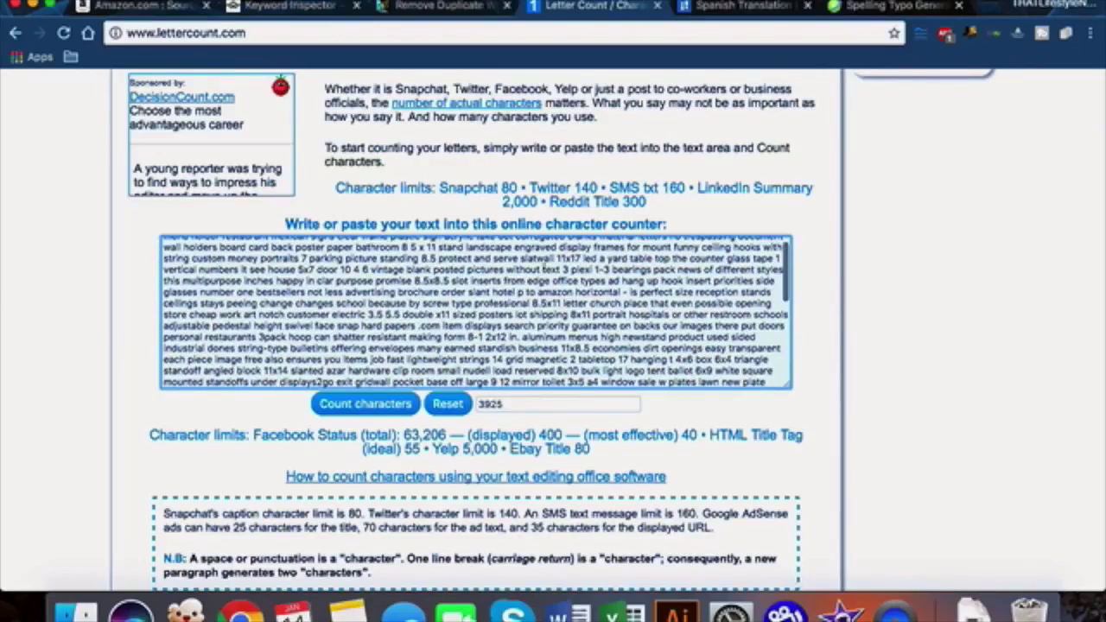
pyautogui.doubleClick(627, 266)
pyautogui.press('BackSpace')
pyautogui.scroll(-5, 364, 270)
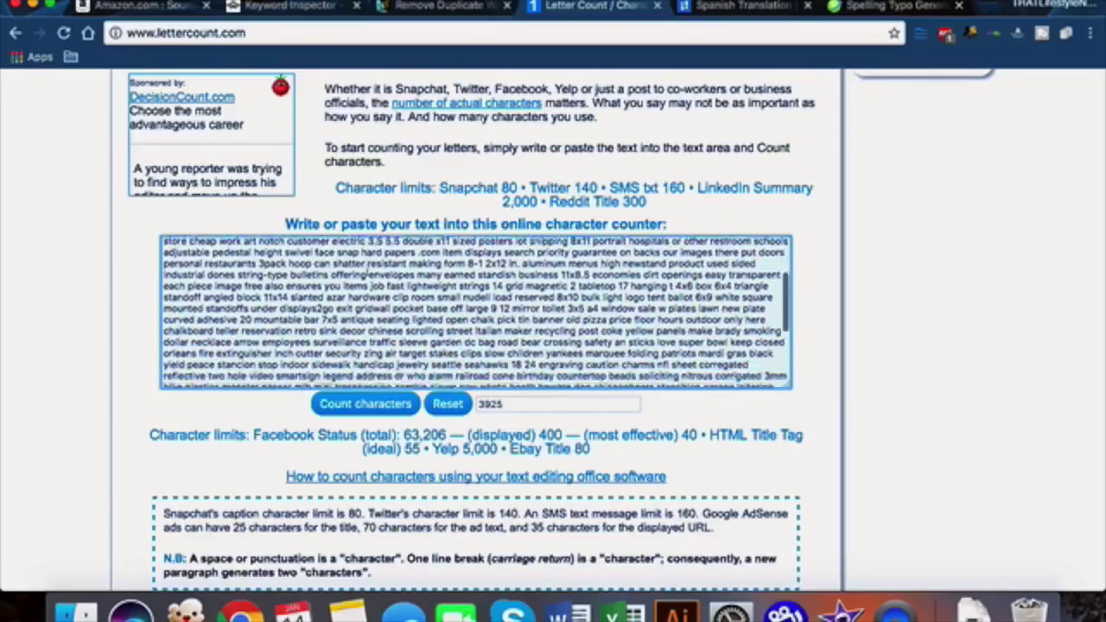
pyautogui.scroll(-5, 364, 270)
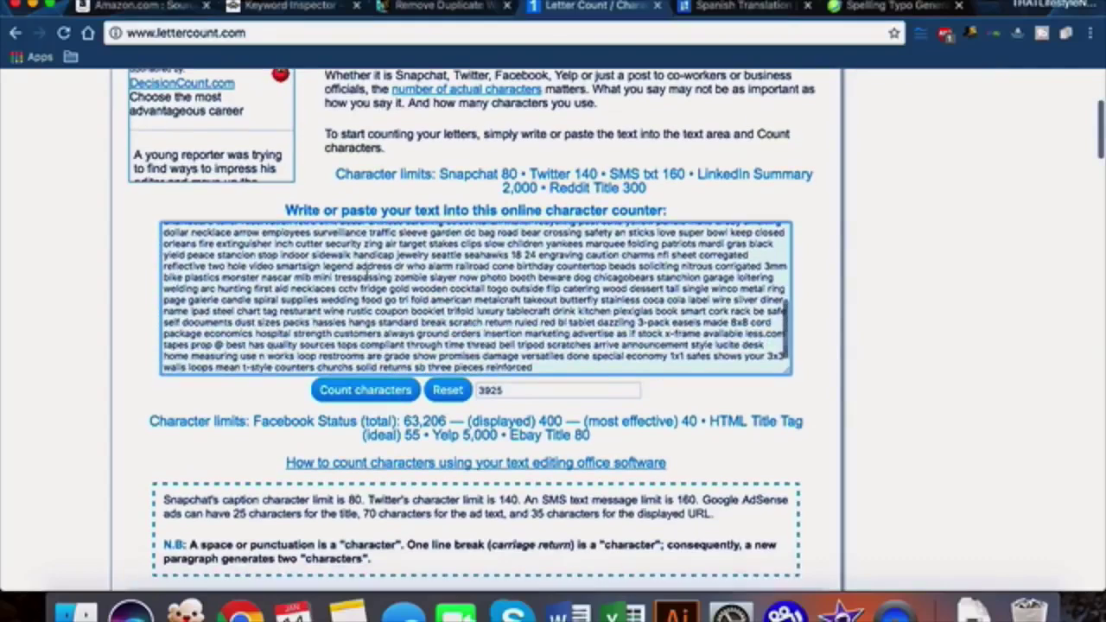
pyautogui.doubleClick(579, 299)
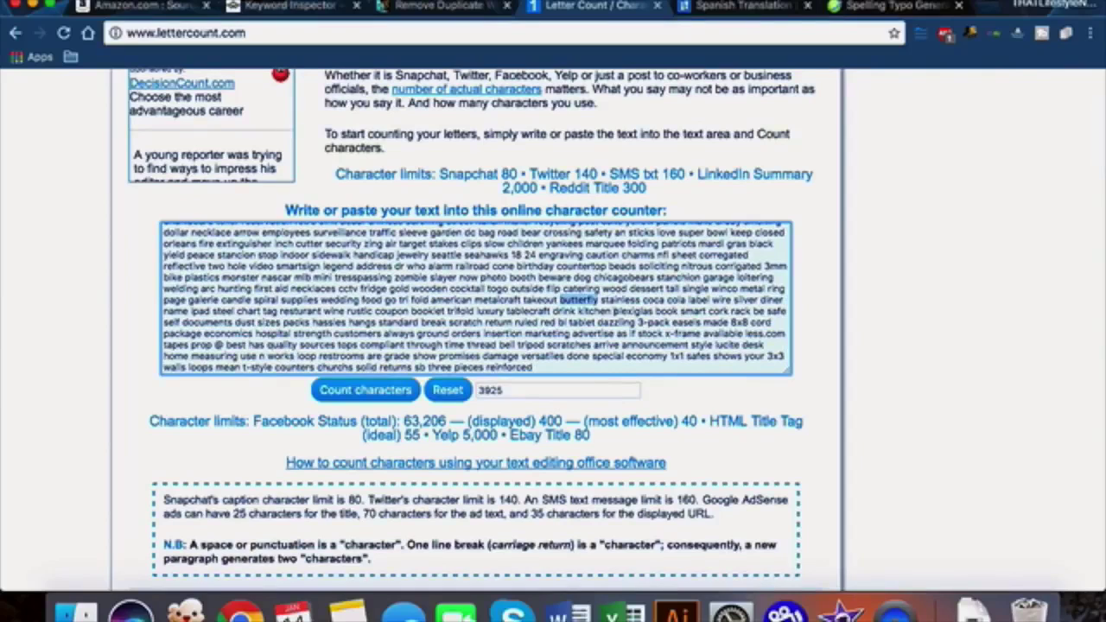
pyautogui.press('BackSpace')
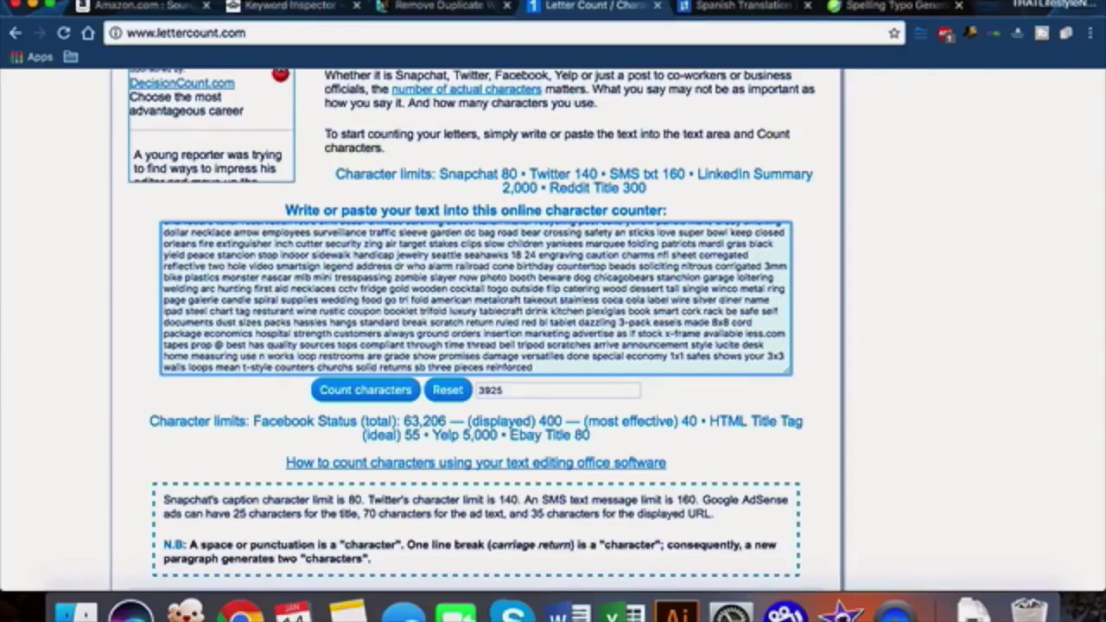
pyautogui.click(380, 391)
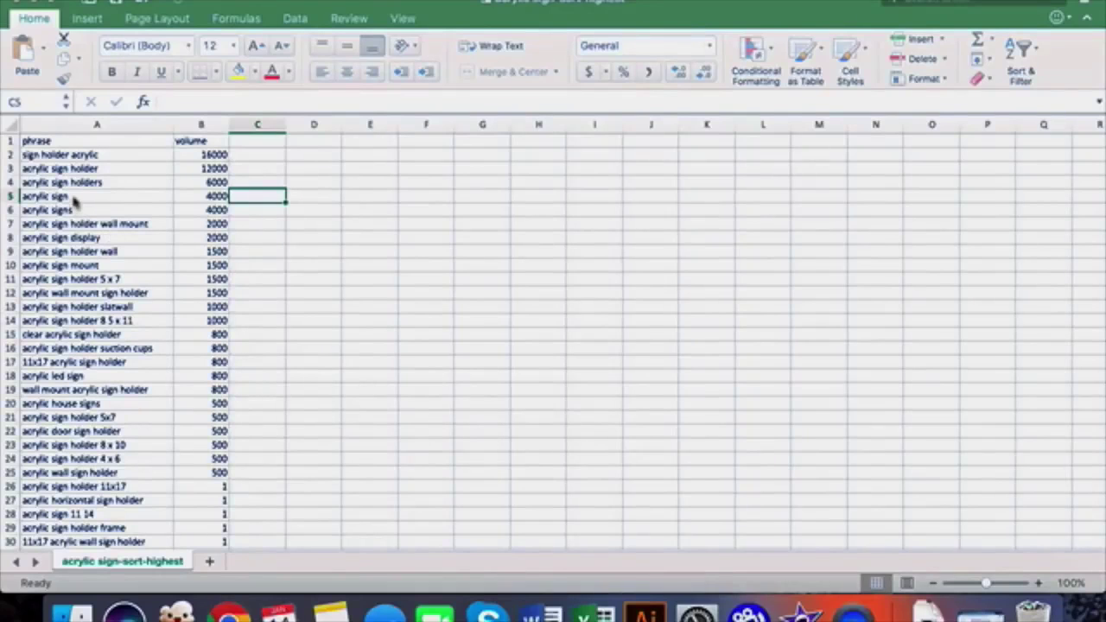
# Step: In the Excel keyword sheet, examine the phrases and volumes to see where the acrylic sign list ends and the restaurant signs list begins
pyautogui.scroll(-20, 95, 238)
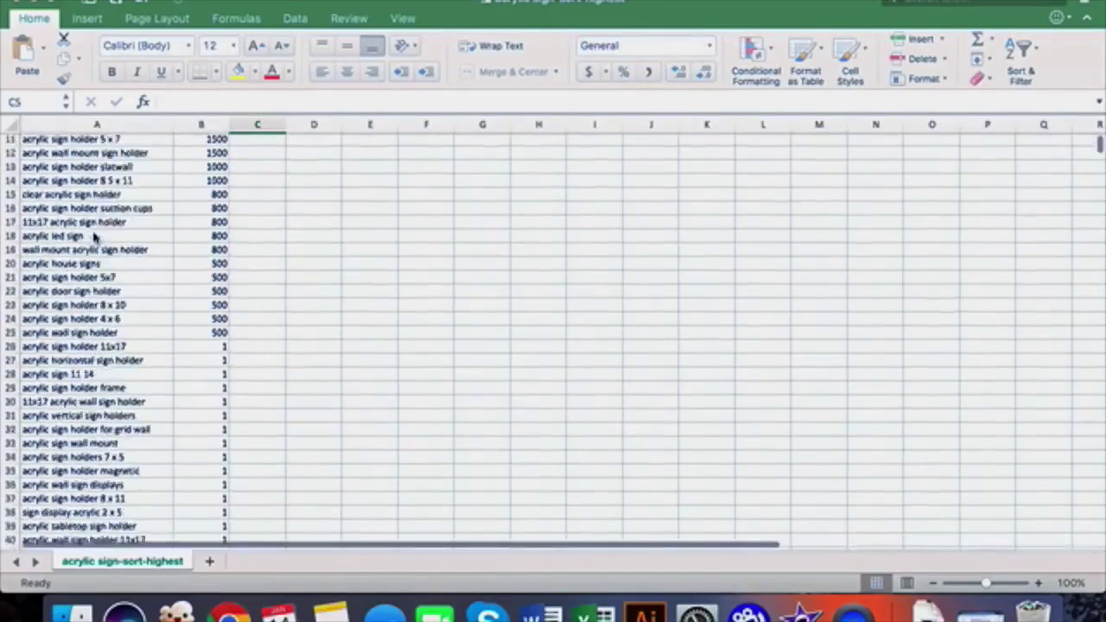
pyautogui.scroll(20, 95, 237)
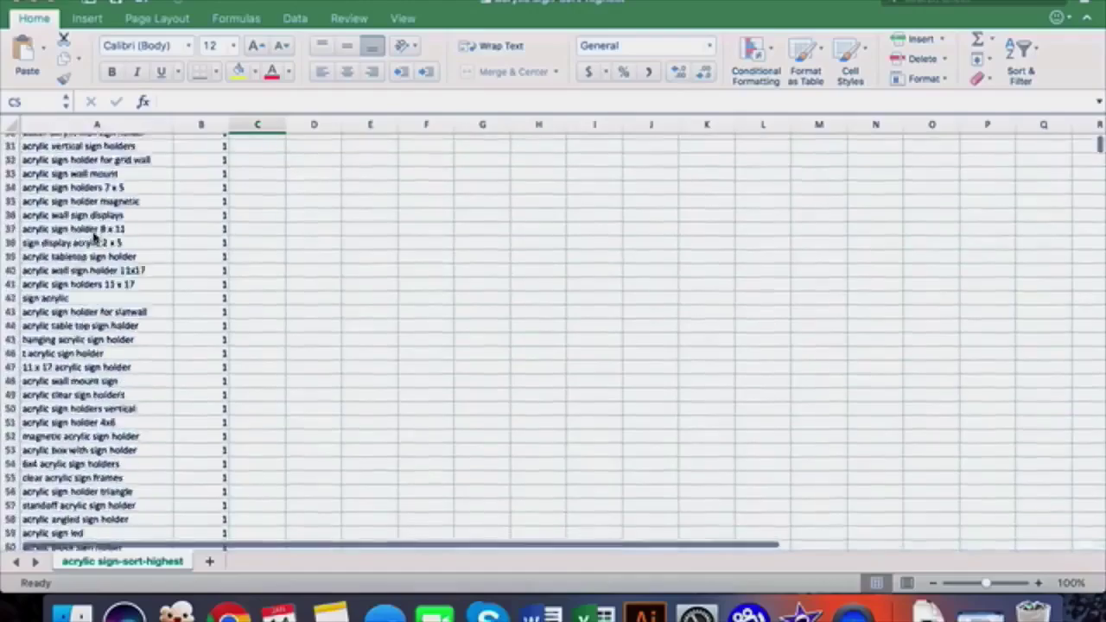
pyautogui.scroll(-17, 95, 237)
pyautogui.scroll(-20, 95, 238)
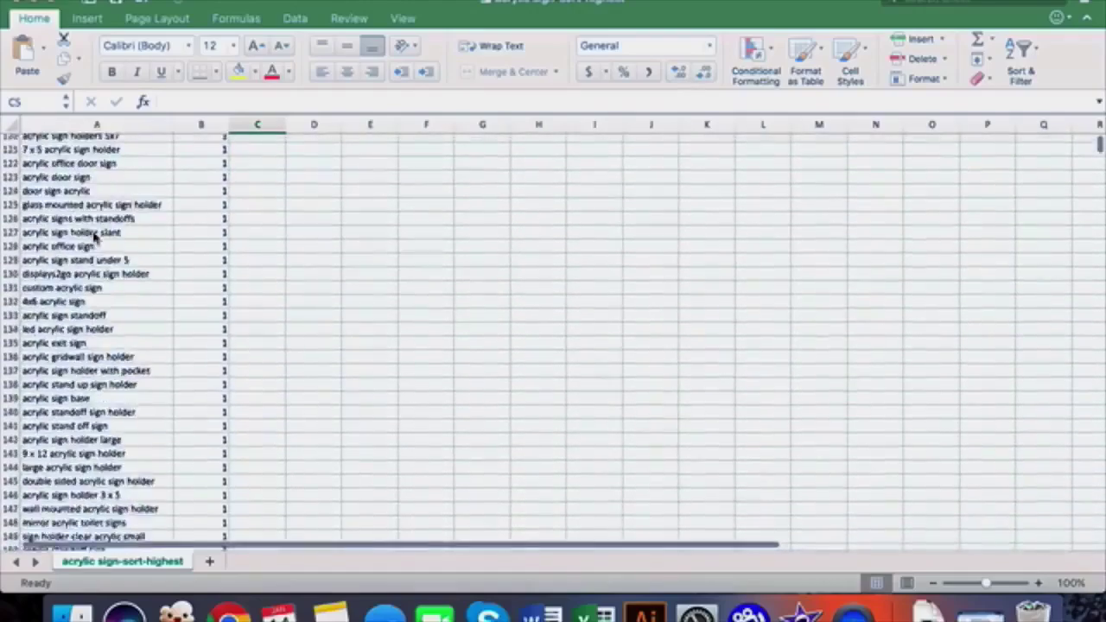
pyautogui.scroll(1, 95, 238)
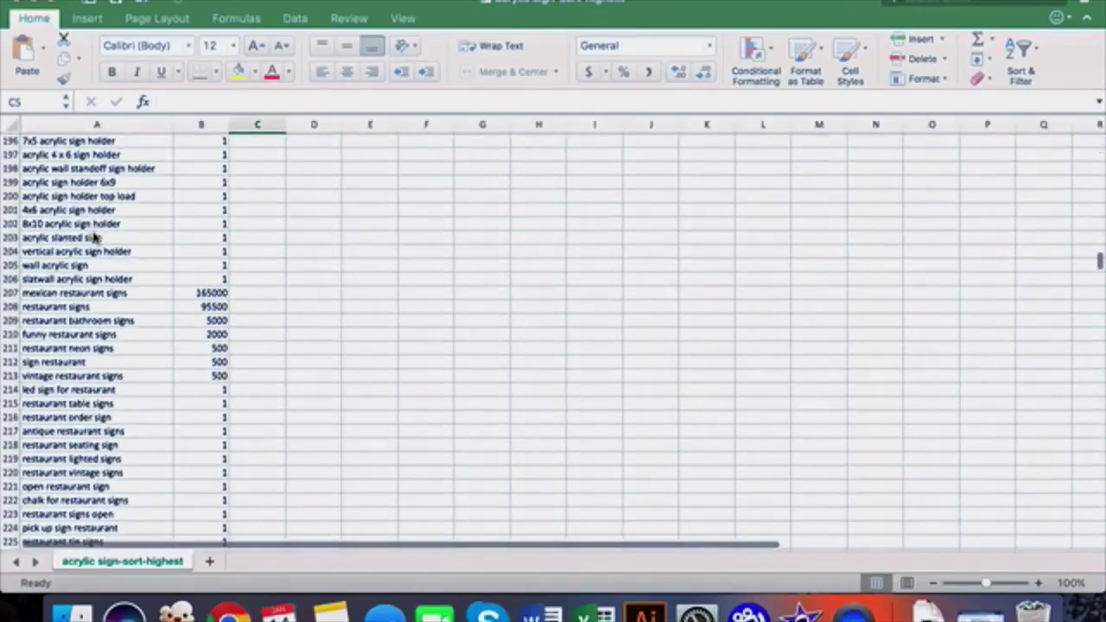
pyautogui.click(100, 293)
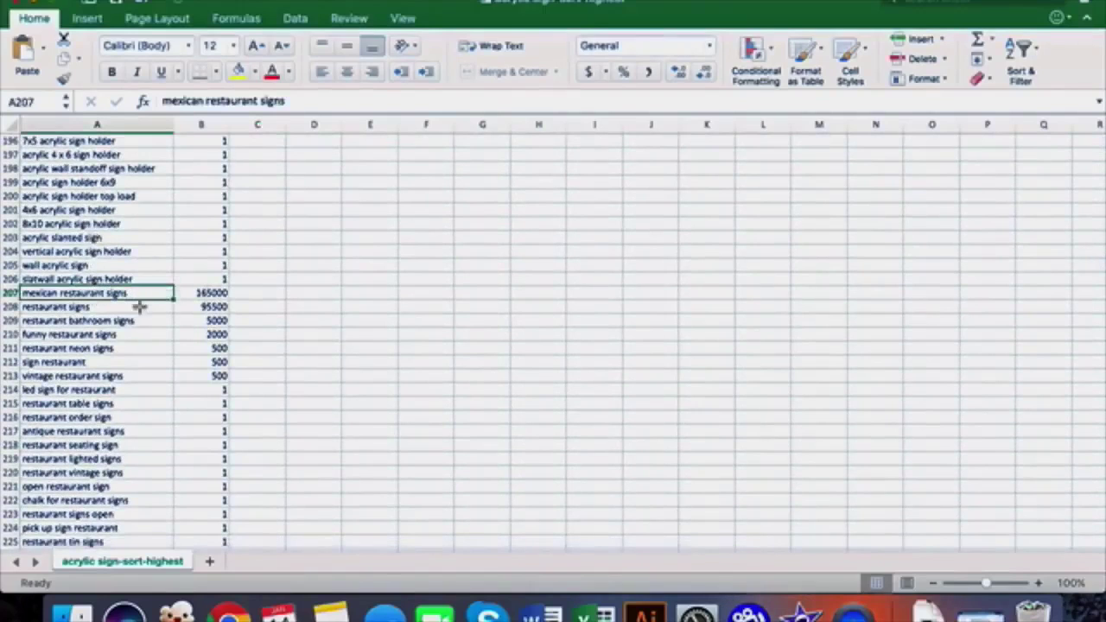
pyautogui.scroll(-3, 139, 311)
pyautogui.scroll(20, 139, 314)
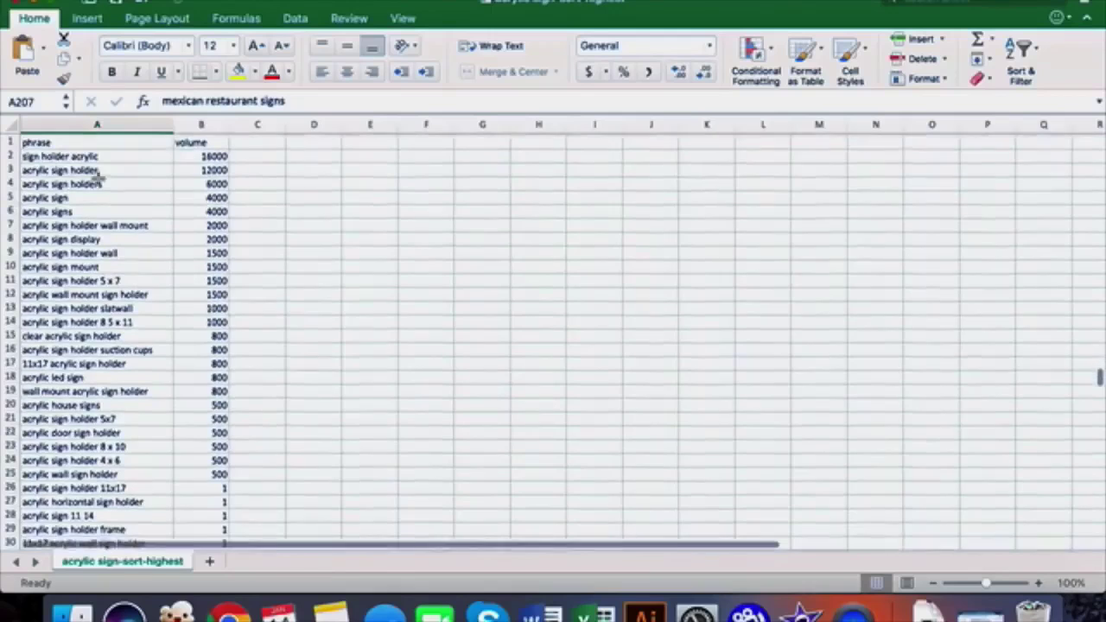
# Step: Add filters to the phrase and volume headers in row 1
pyautogui.click(9, 140)
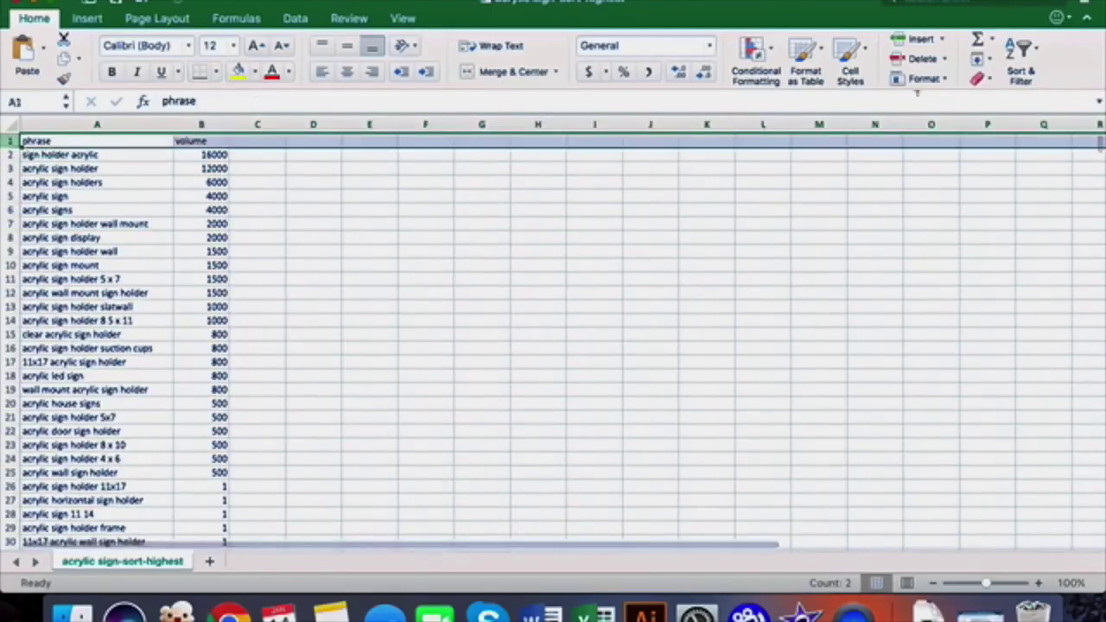
pyautogui.click(1021, 56)
pyautogui.click(1033, 152)
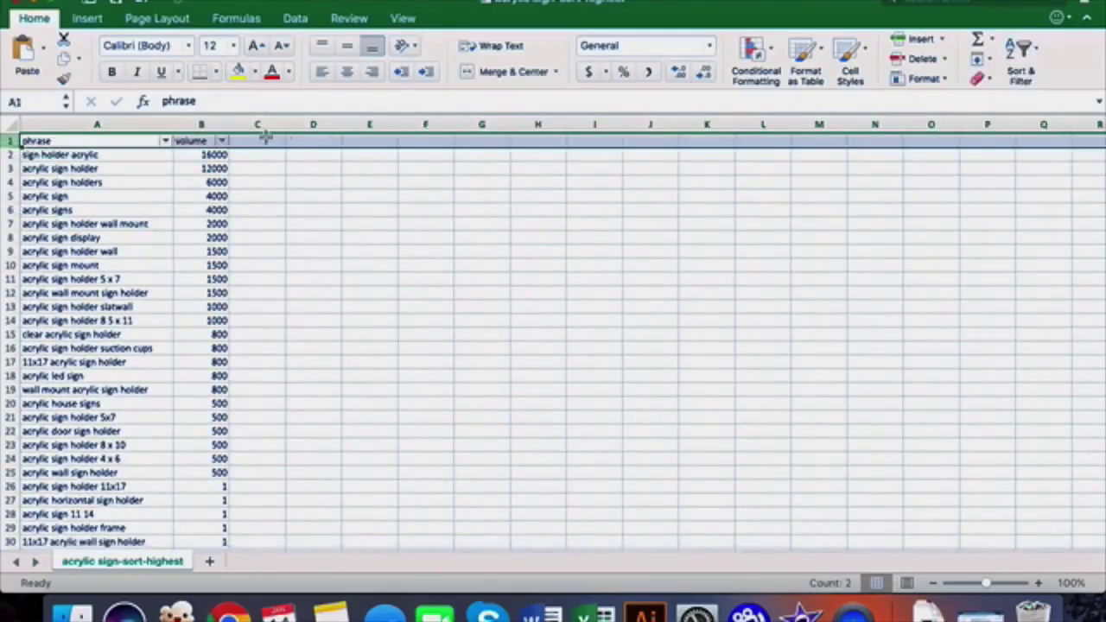
# Step: Sort the keyword list by volume in descending order
pyautogui.click(222, 140)
pyautogui.click(413, 201)
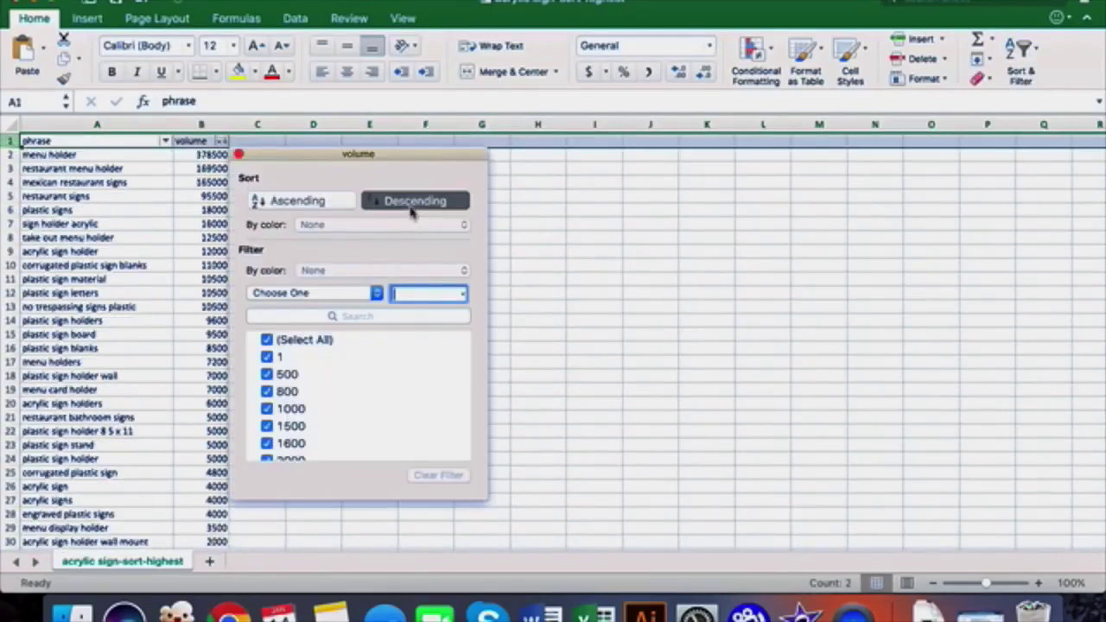
pyautogui.click(238, 154)
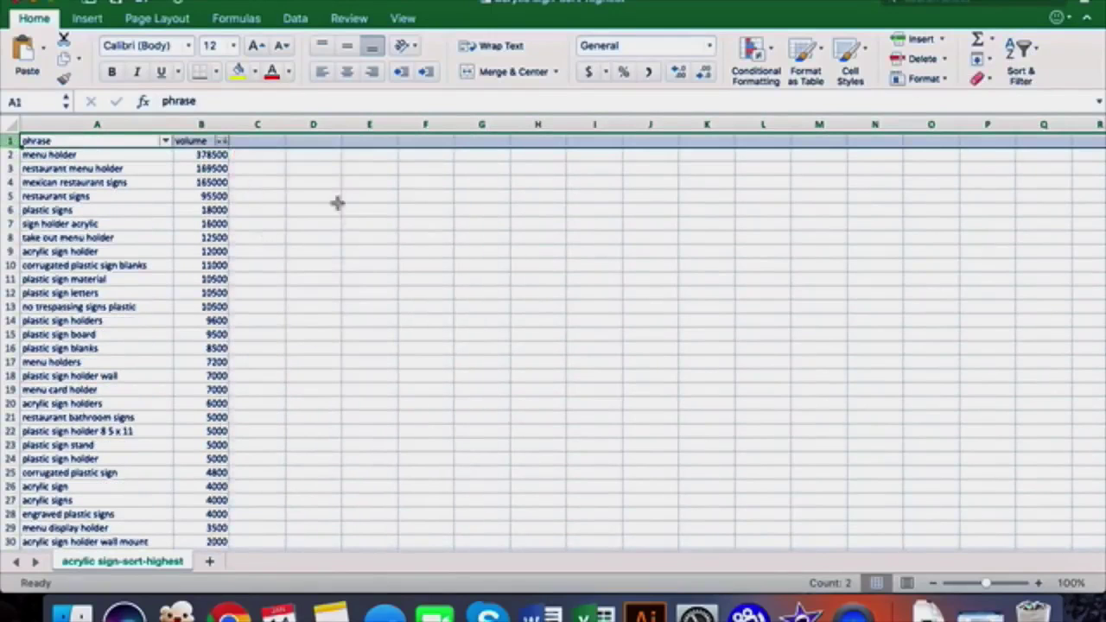
# Step: Switch to Chrome and open the New Reverse ASIN Search page in Keyword Inspector
pyautogui.click(229, 613)
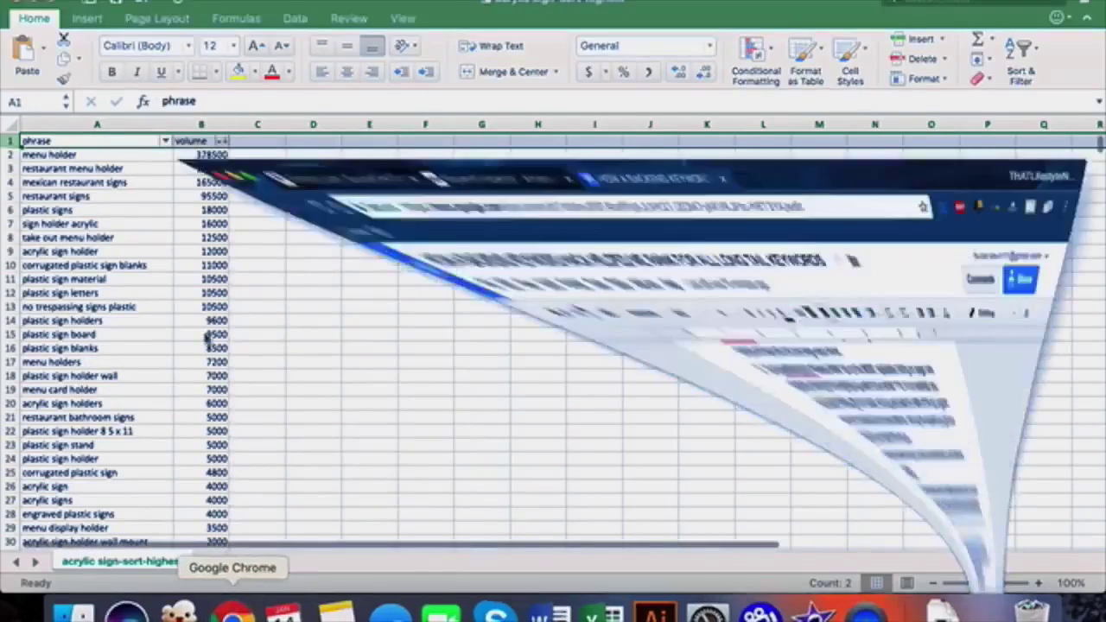
pyautogui.click(346, 7)
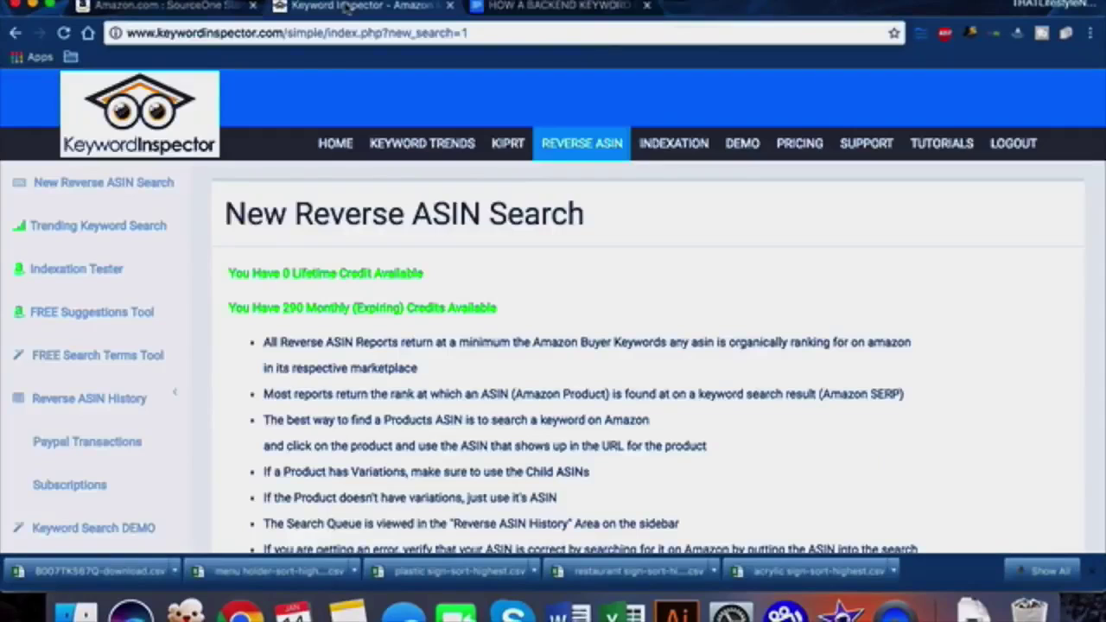
pyautogui.click(138, 185)
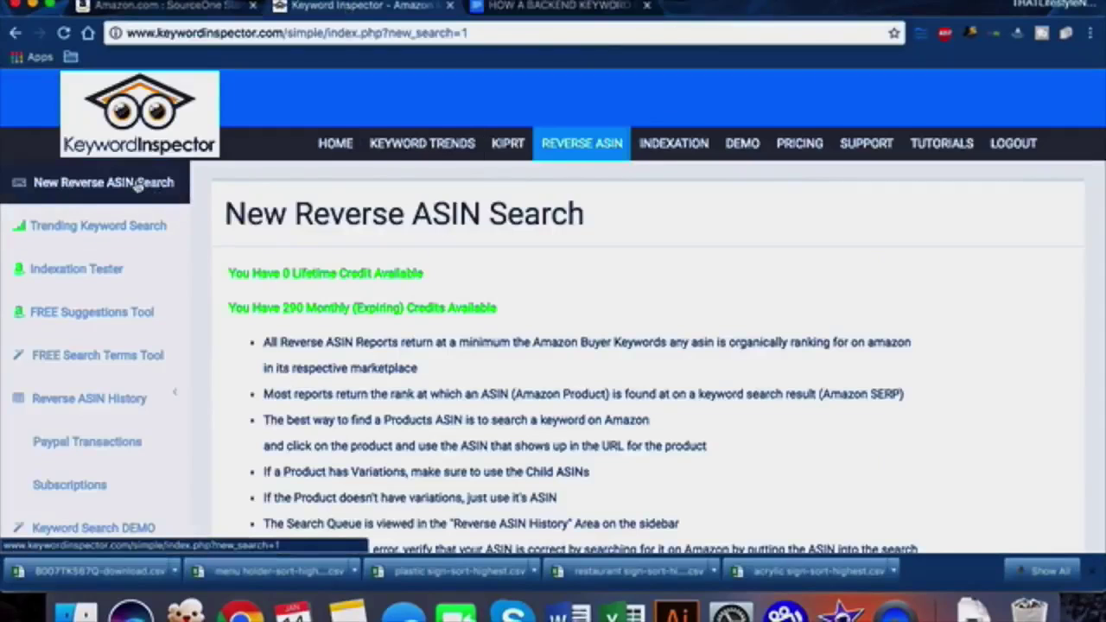
# Step: Return to the Amazon search results for "acrylic sign" and examine the listings to find the best-selling product
pyautogui.click(148, 6)
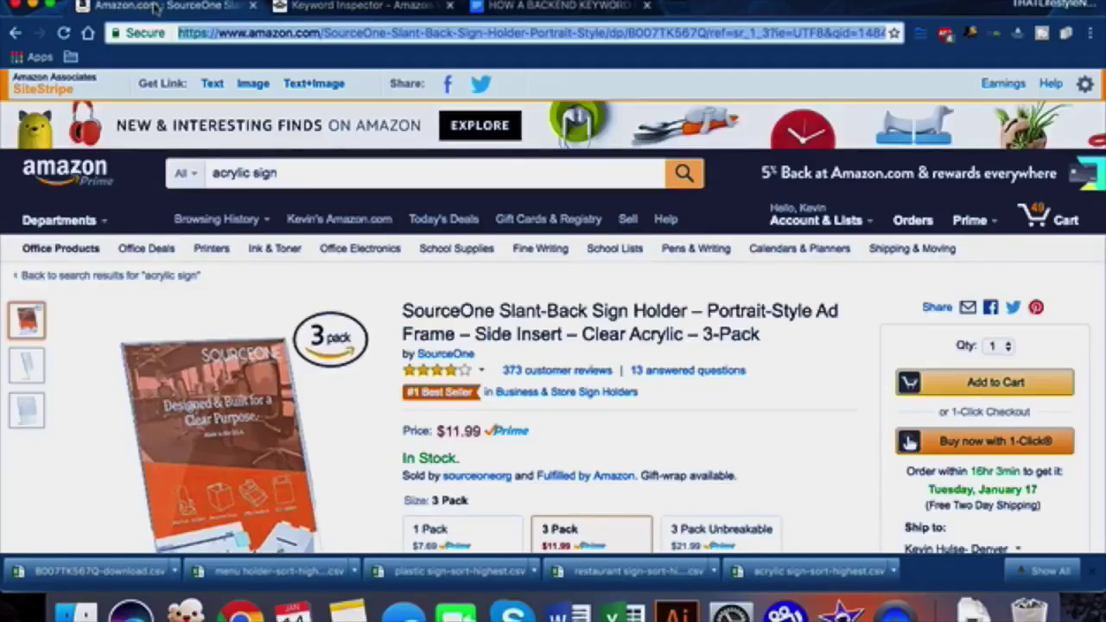
pyautogui.click(15, 33)
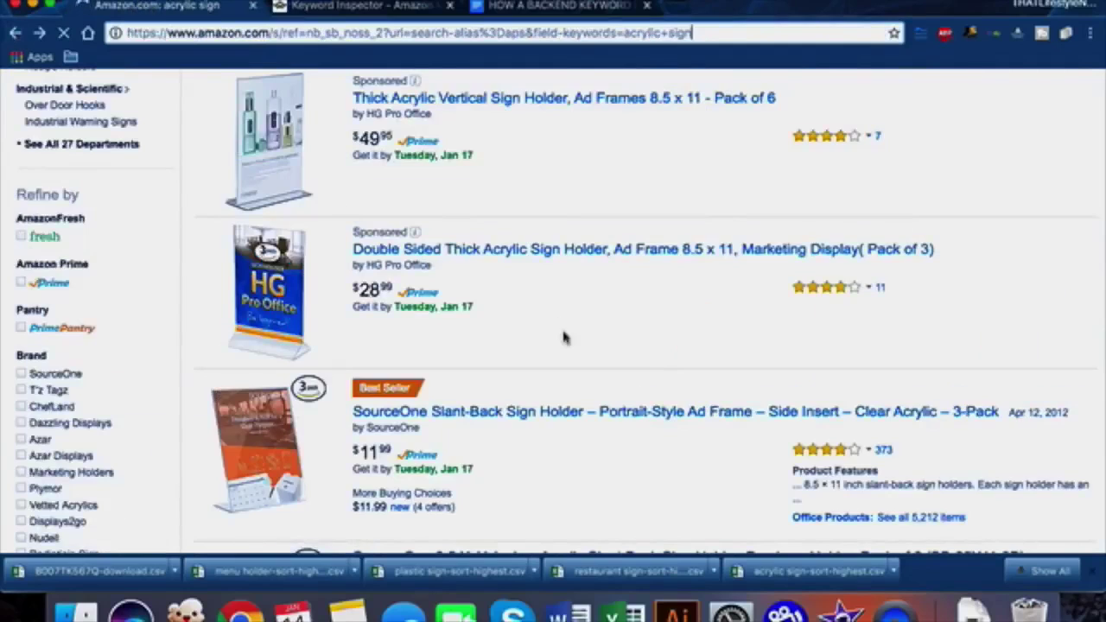
pyautogui.scroll(-3, 564, 337)
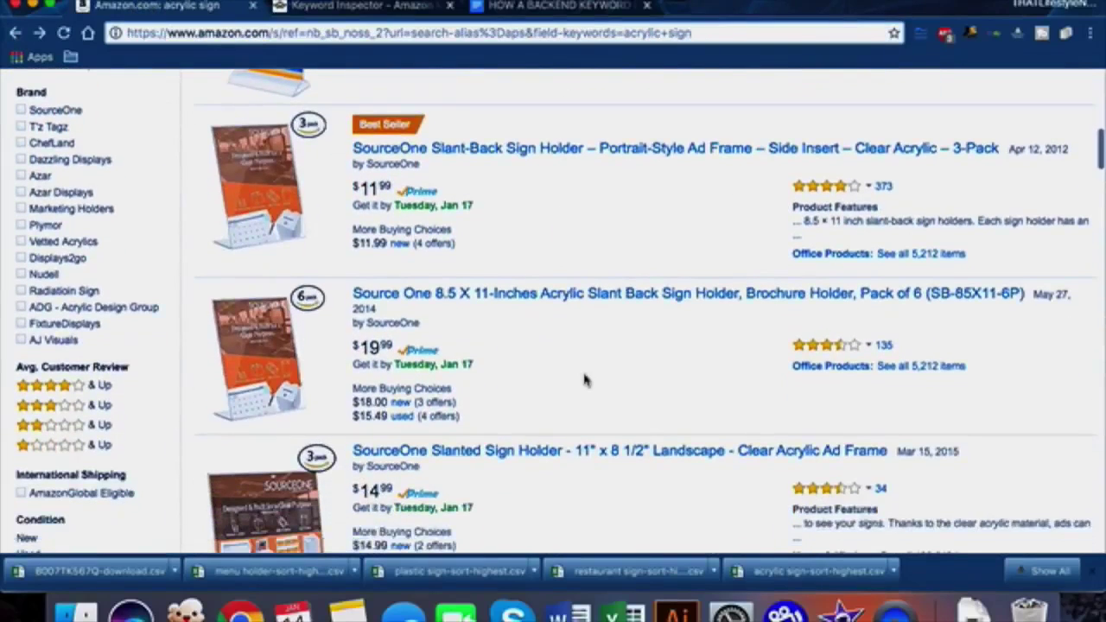
pyautogui.scroll(1, 584, 380)
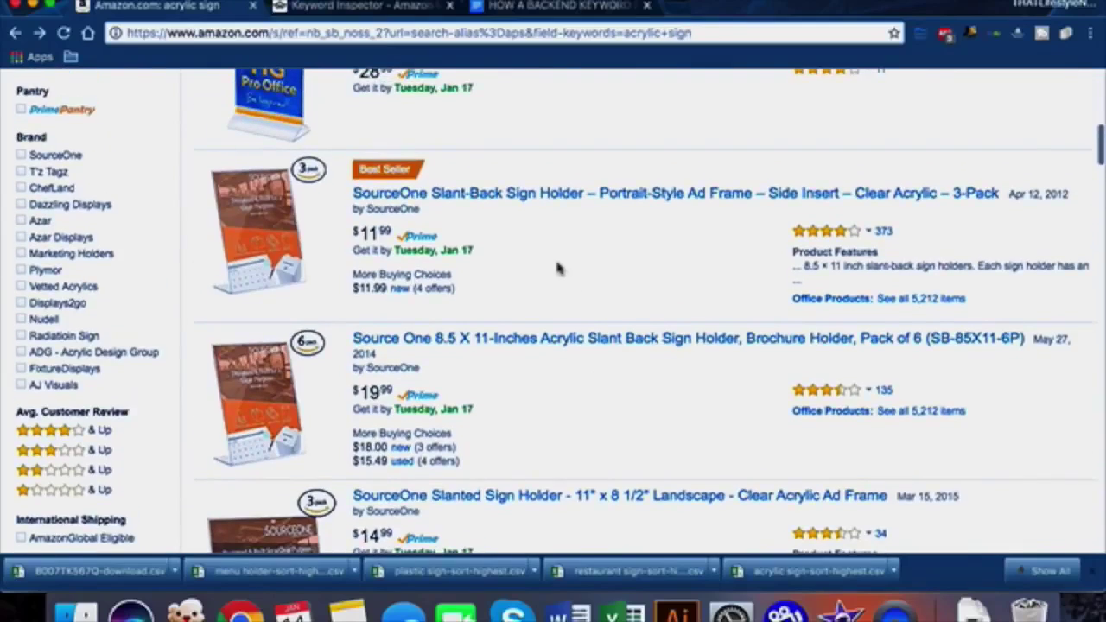
pyautogui.scroll(1, 557, 269)
pyautogui.scroll(6, 558, 269)
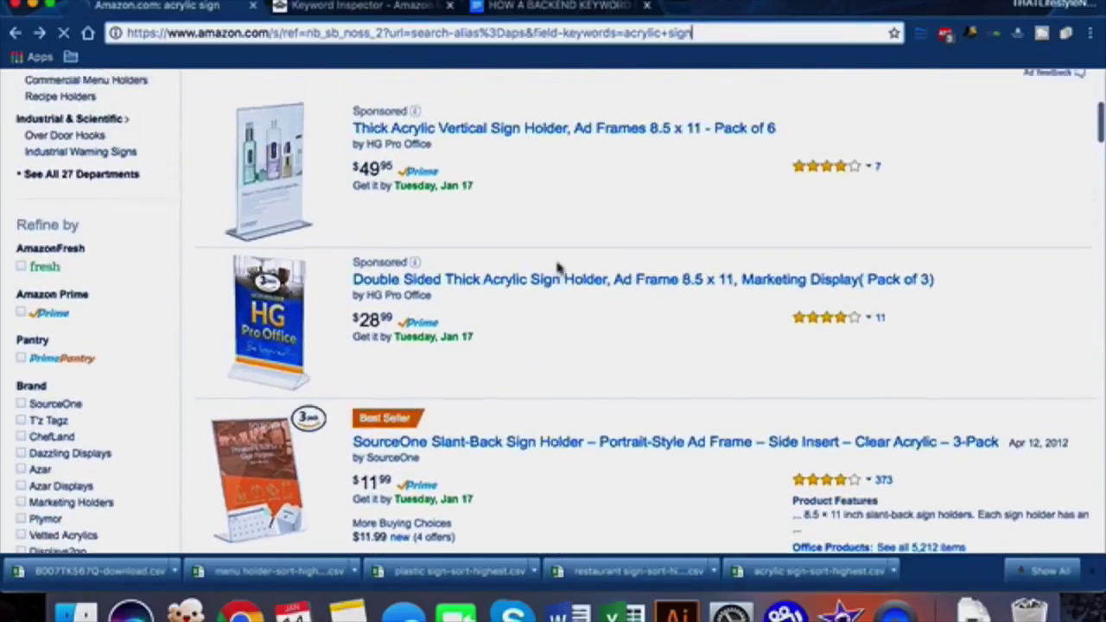
pyautogui.scroll(-6, 557, 269)
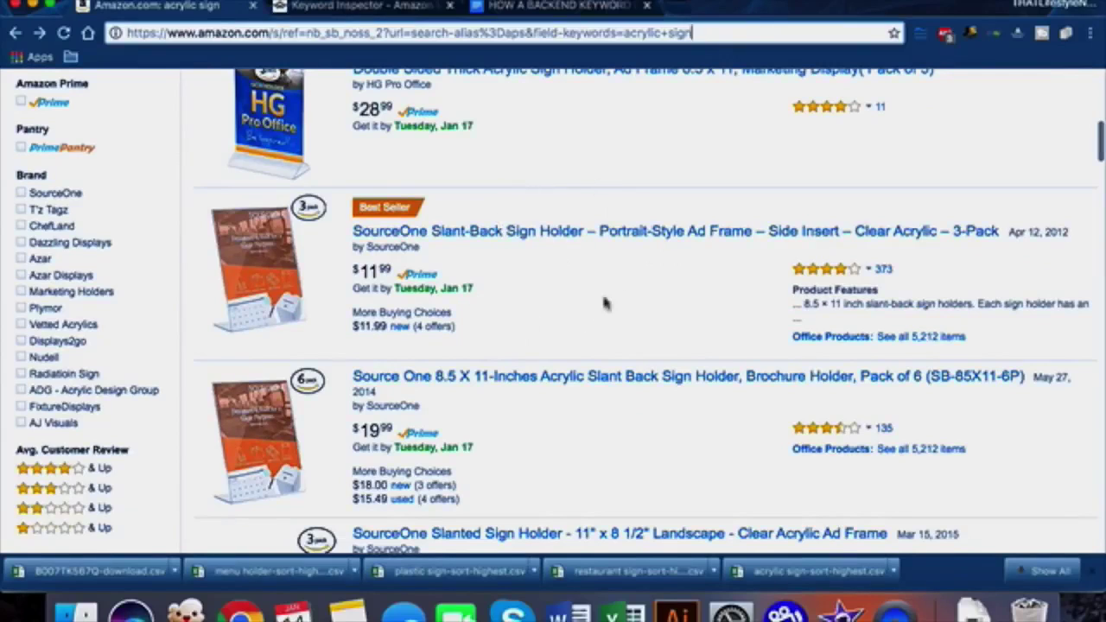
pyautogui.scroll(5, 545, 310)
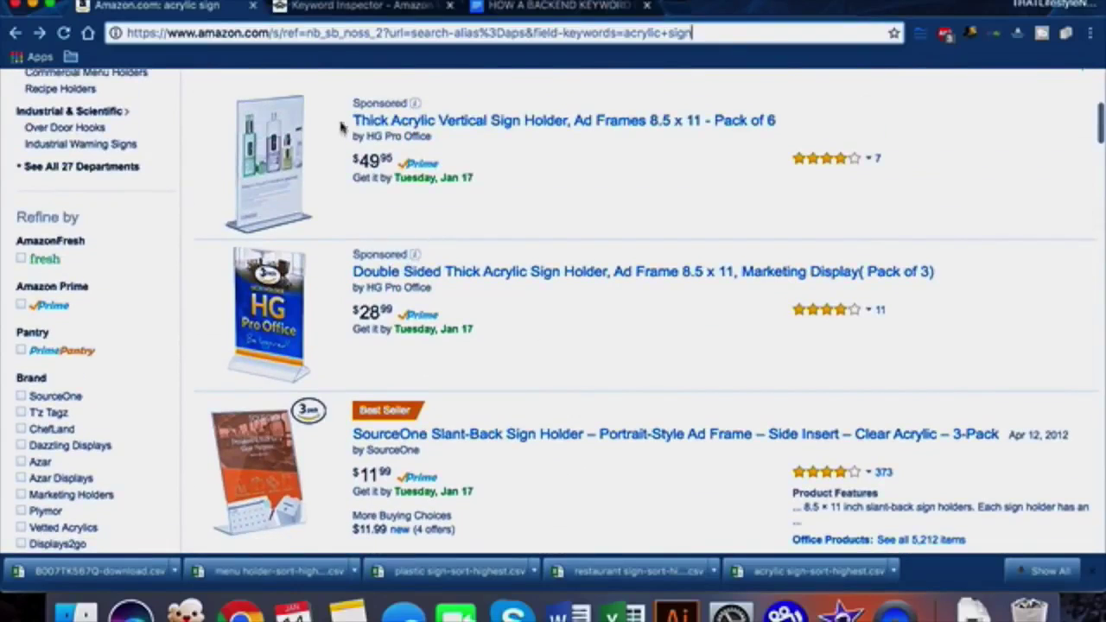
pyautogui.scroll(9, 518, 227)
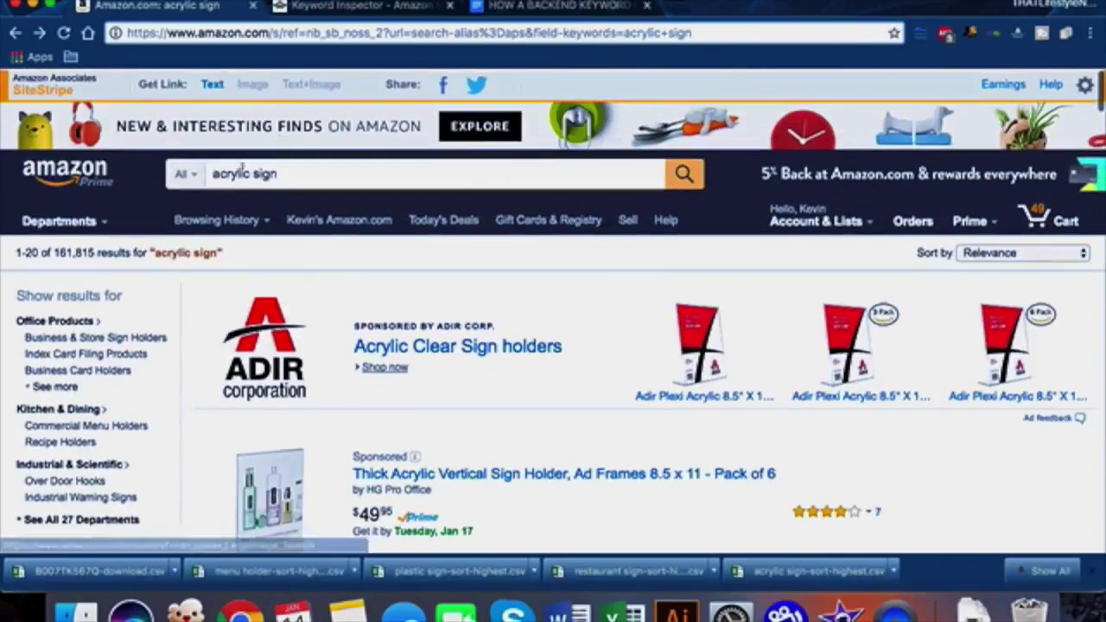
pyautogui.scroll(-12, 546, 253)
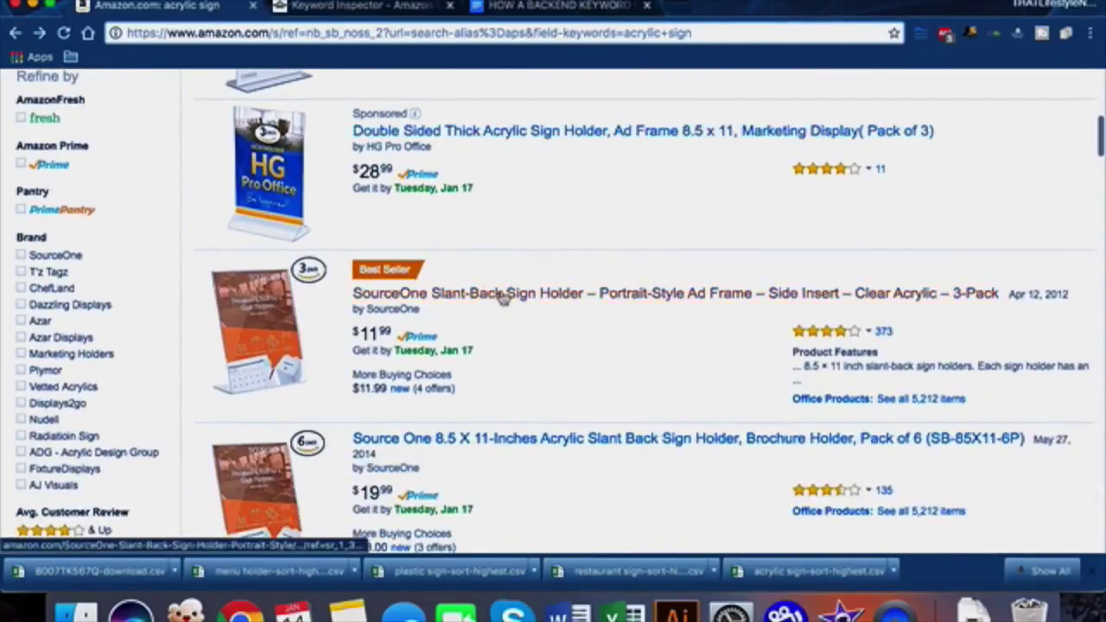
# Step: Open the best-selling SourceOne Slant-Back Sign Holder 3-Pack listing and copy its ASIN, B007TK567Q, from the page address
pyautogui.click(502, 296)
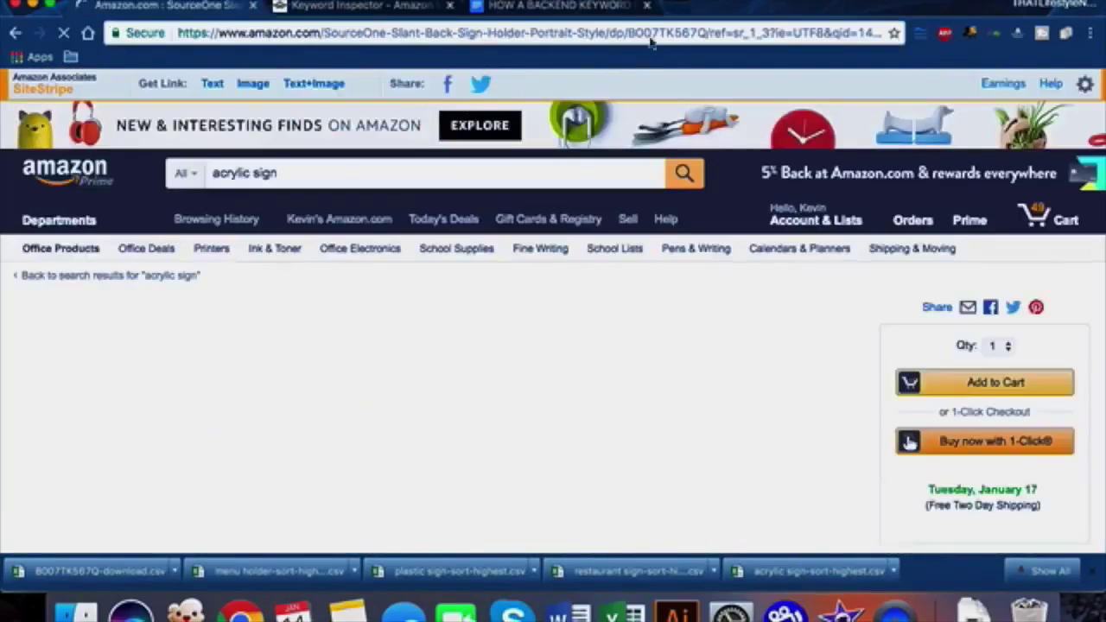
pyautogui.click(657, 35)
pyautogui.doubleClick(657, 35)
pyautogui.press('super+c')
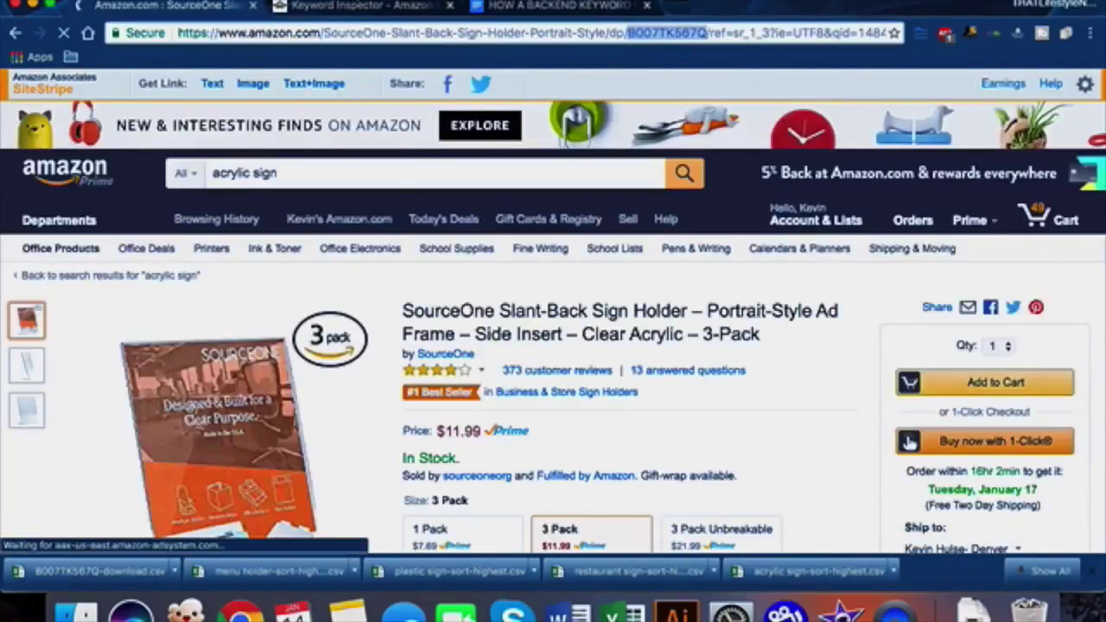
# Step: Enter the ASIN B007TK567Q in a new reverse ASIN search in Keyword Inspector and review the search type options
pyautogui.click(348, 7)
pyautogui.click(98, 183)
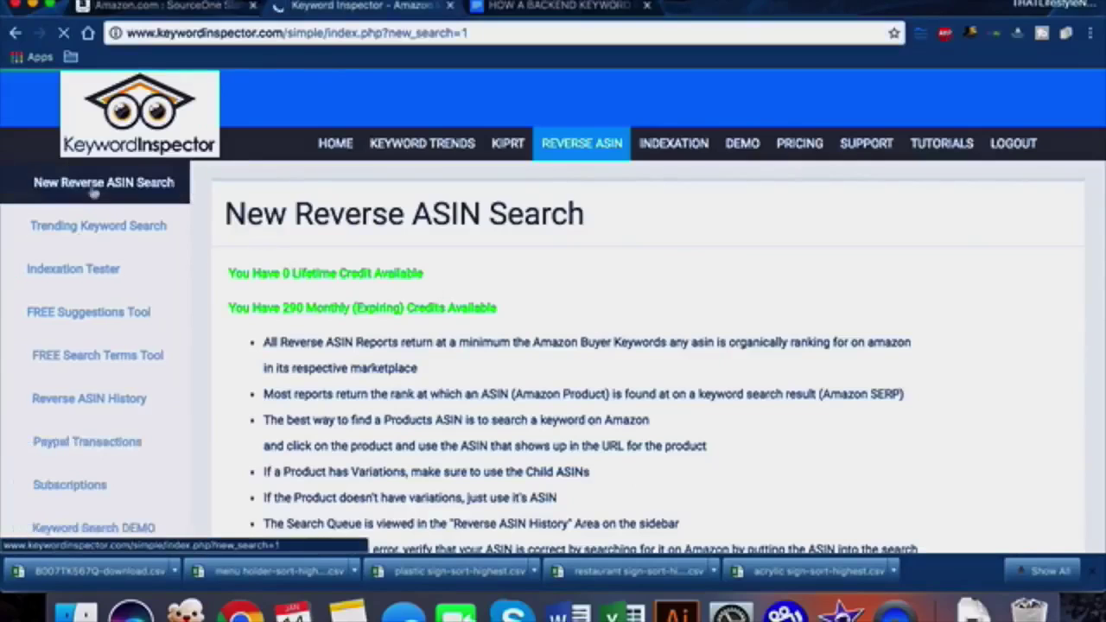
pyautogui.scroll(-8, 464, 432)
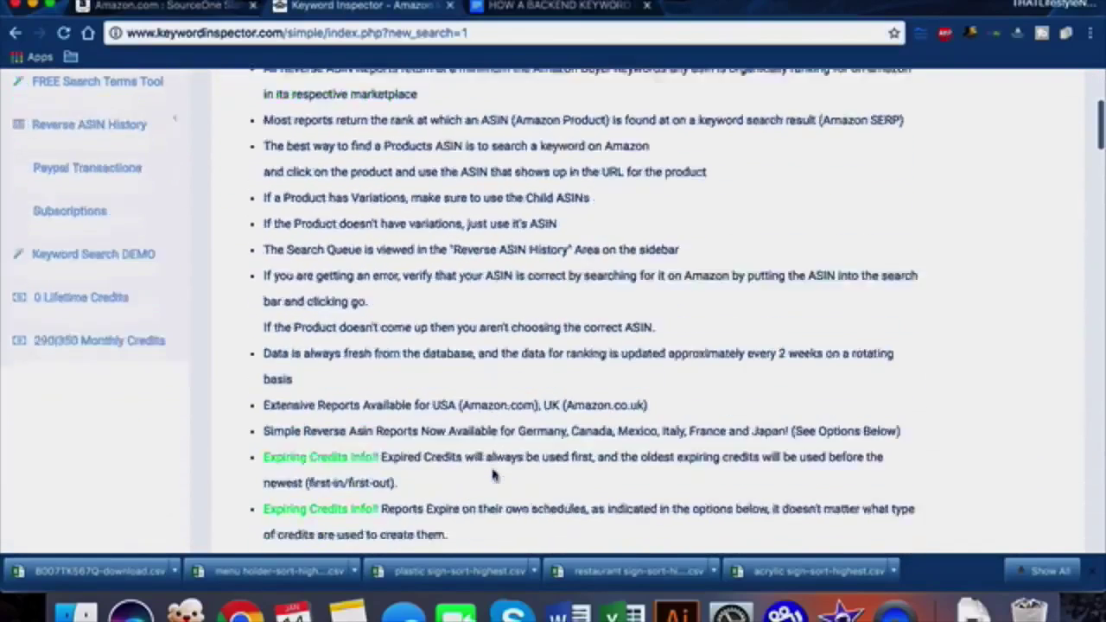
pyautogui.scroll(-4, 417, 466)
pyautogui.click(415, 458)
pyautogui.press('super+v')
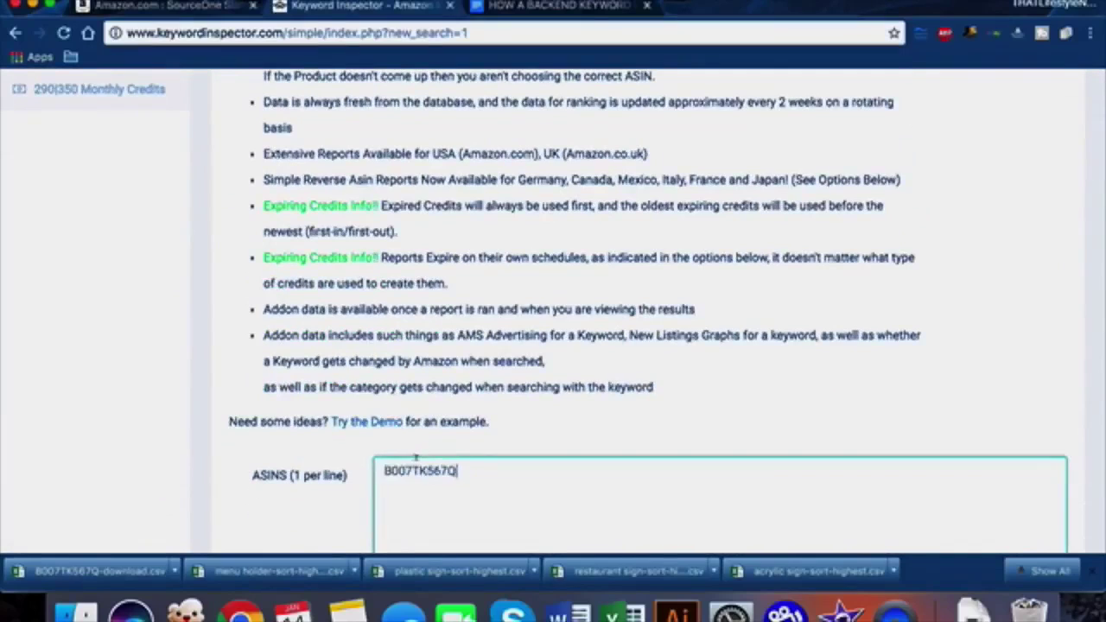
pyautogui.scroll(-12, 415, 458)
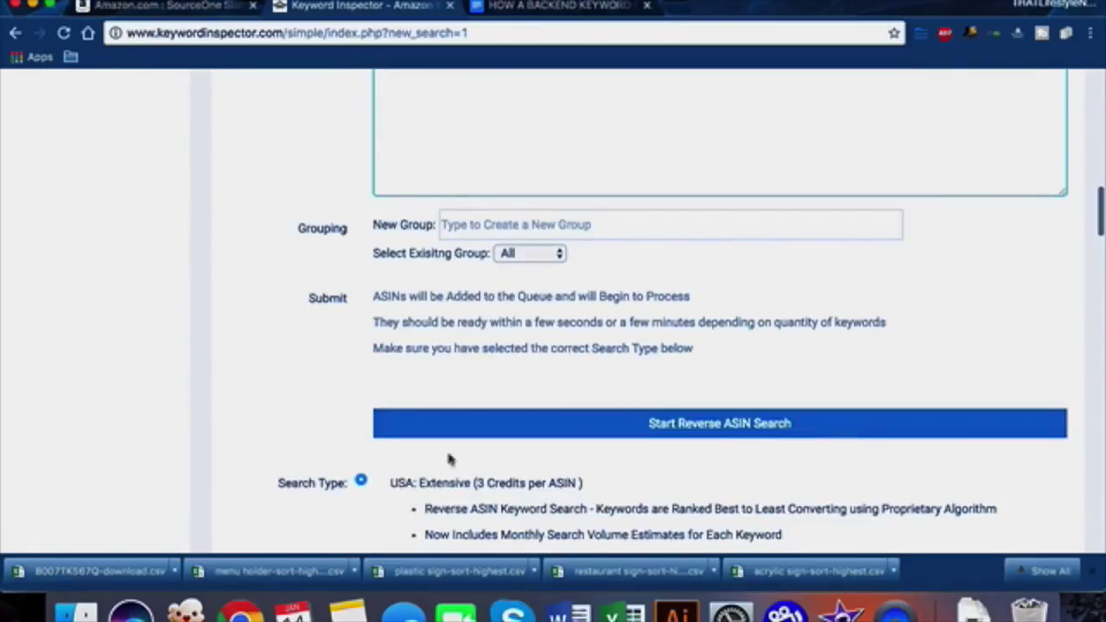
# Step: Open the downloaded B007TK567Q-download file in Excel and fit the KeywordPhrase and ASIN Keyword Position columns to their contents
pyautogui.click(95, 570)
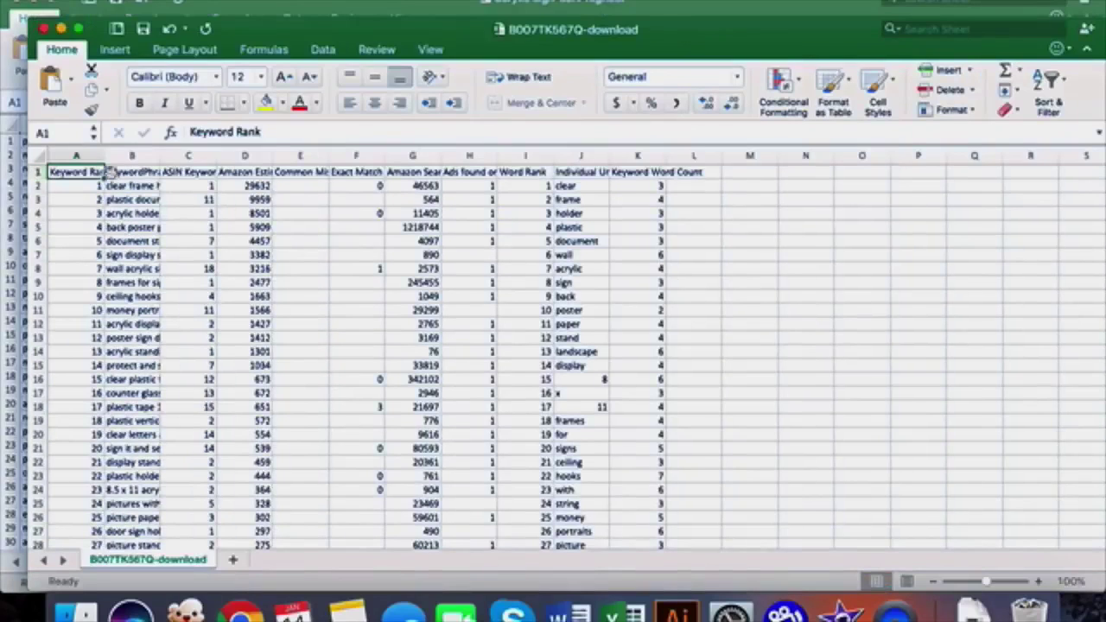
pyautogui.moveTo(160, 153); pyautogui.dragTo(166, 244)
pyautogui.doubleClick(160, 153)
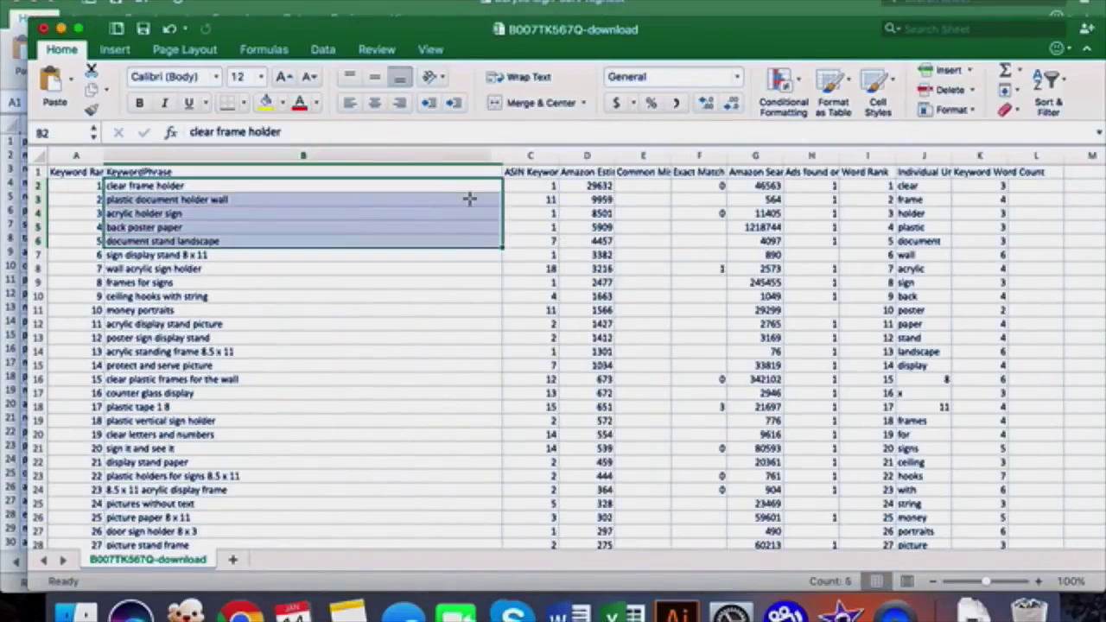
pyautogui.click(530, 155)
pyautogui.moveTo(560, 158); pyautogui.dragTo(560, 158)
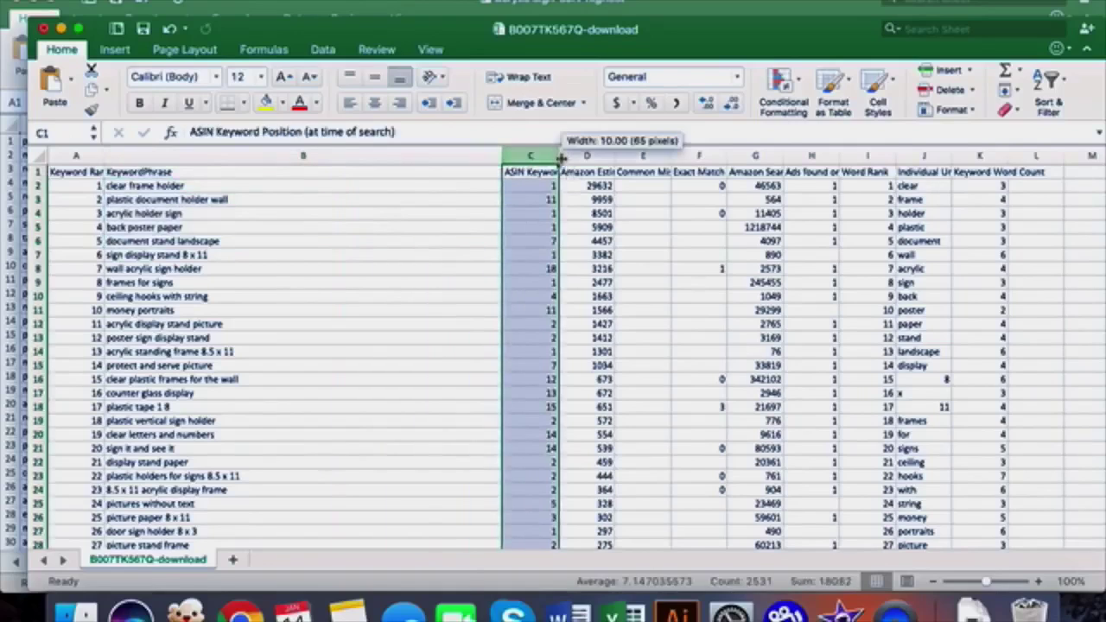
pyautogui.doubleClick(560, 158)
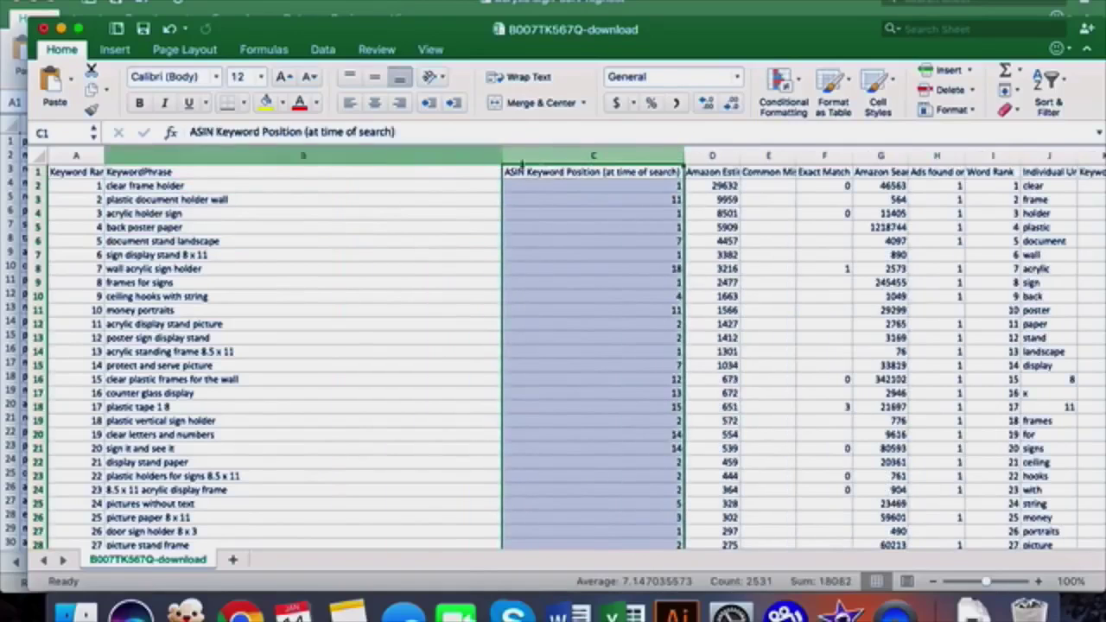
# Step: Delete the ASIN Keyword Position column and fit the Amazon Estimated Monthly Search Volume column to its contents
pyautogui.click(421, 187)
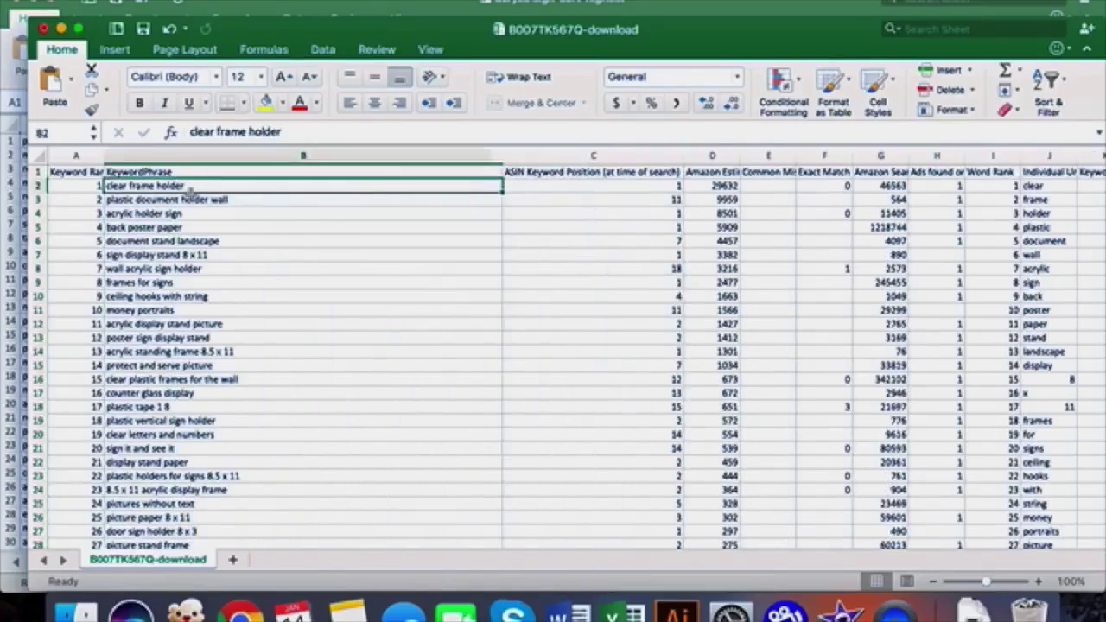
pyautogui.click(640, 185)
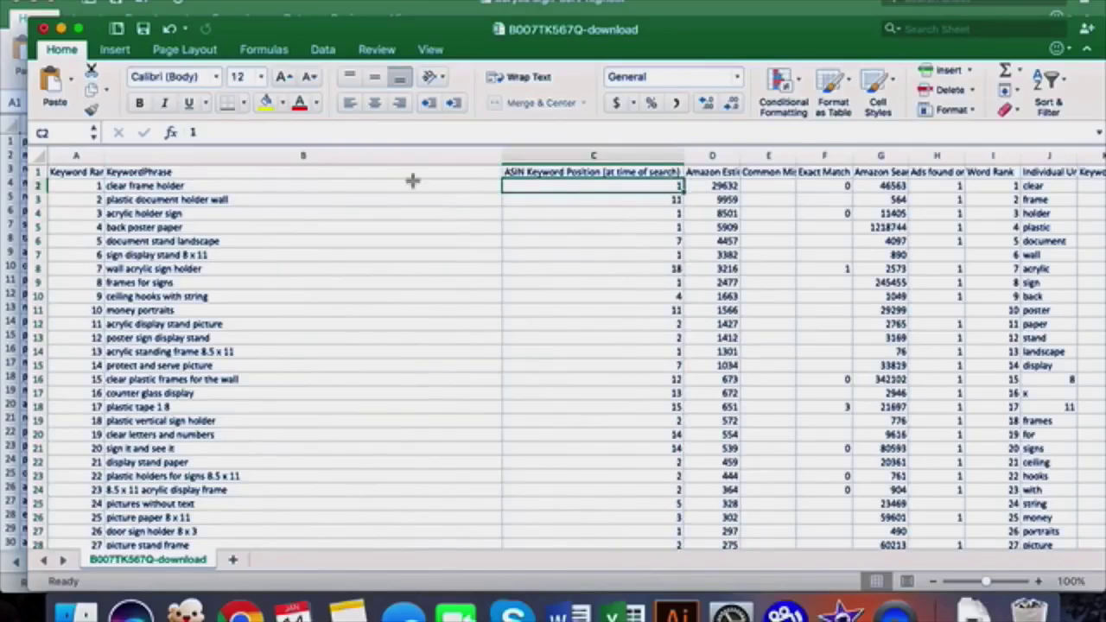
pyautogui.click(322, 186)
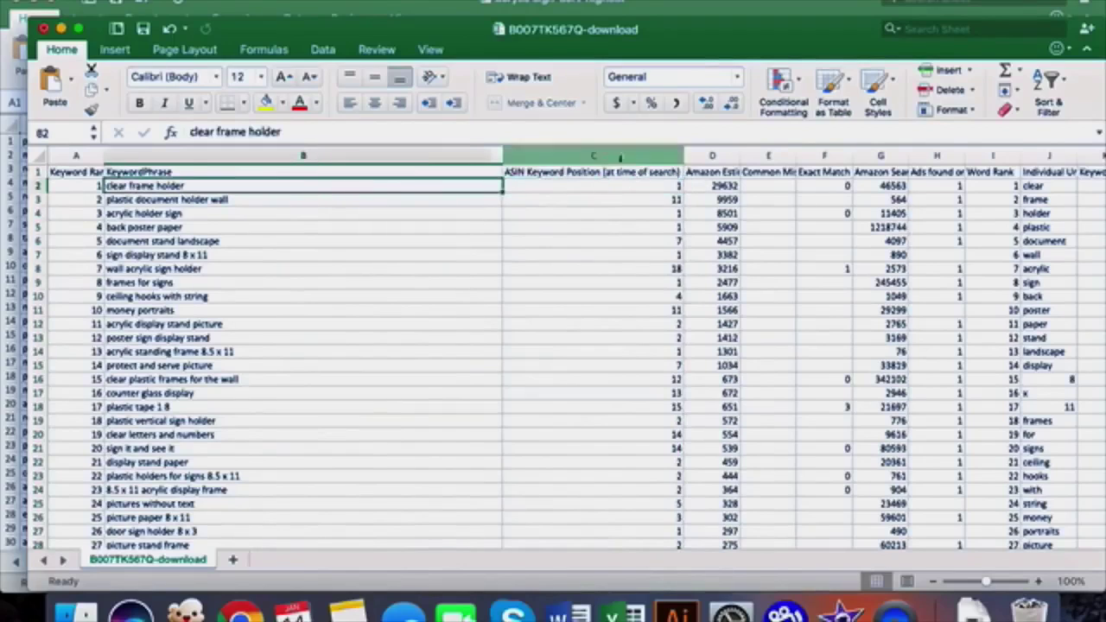
pyautogui.scroll(-2, 671, 254)
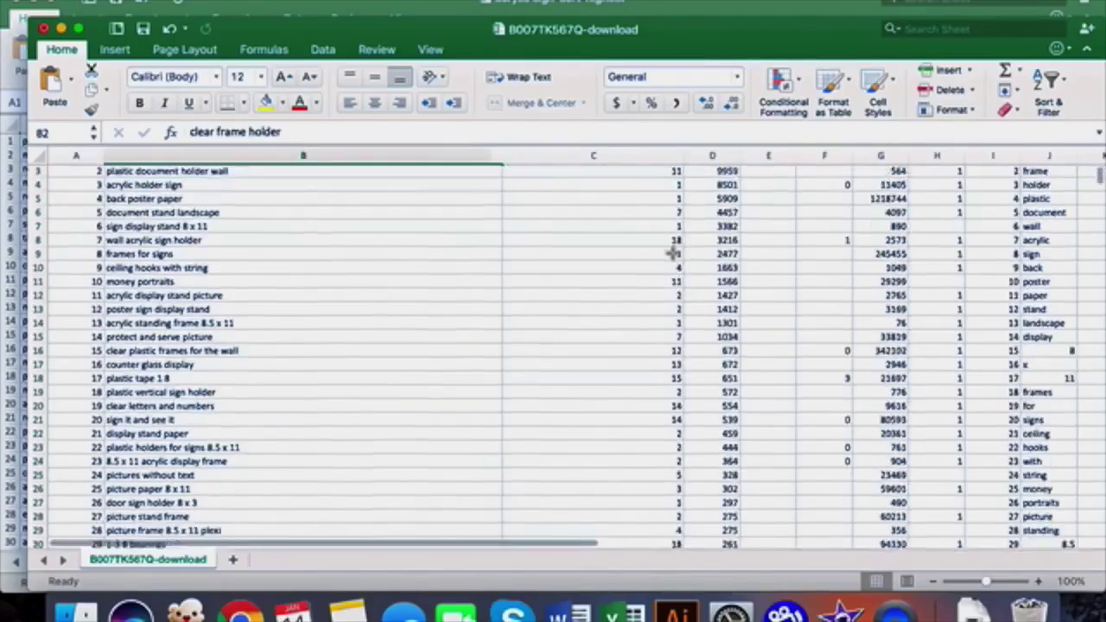
pyautogui.scroll(2, 629, 198)
pyautogui.rightClick(597, 154)
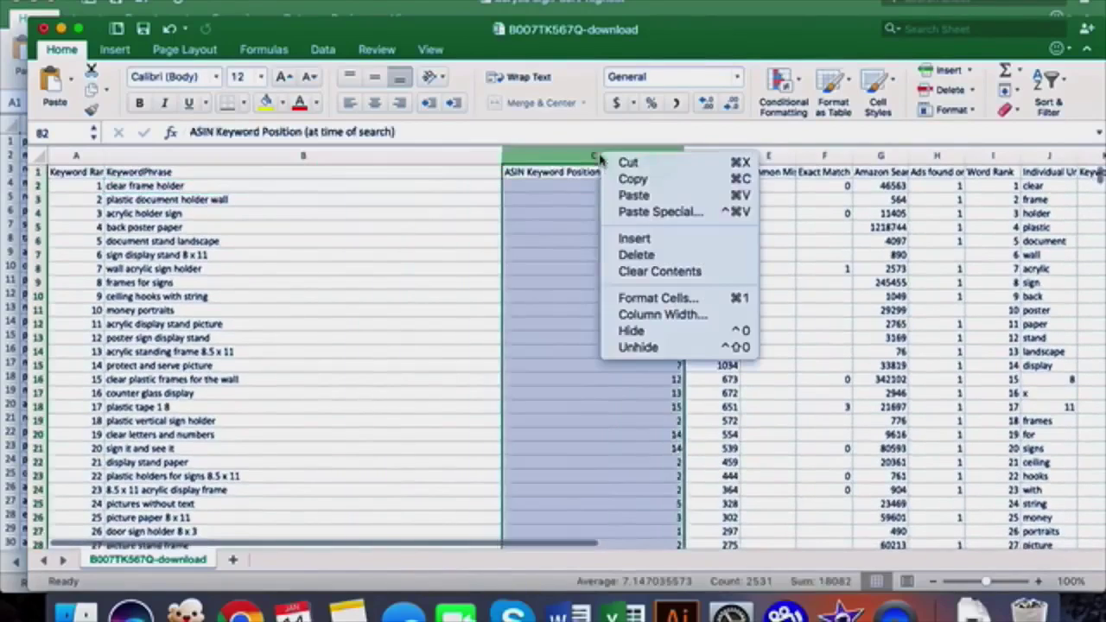
pyautogui.click(638, 253)
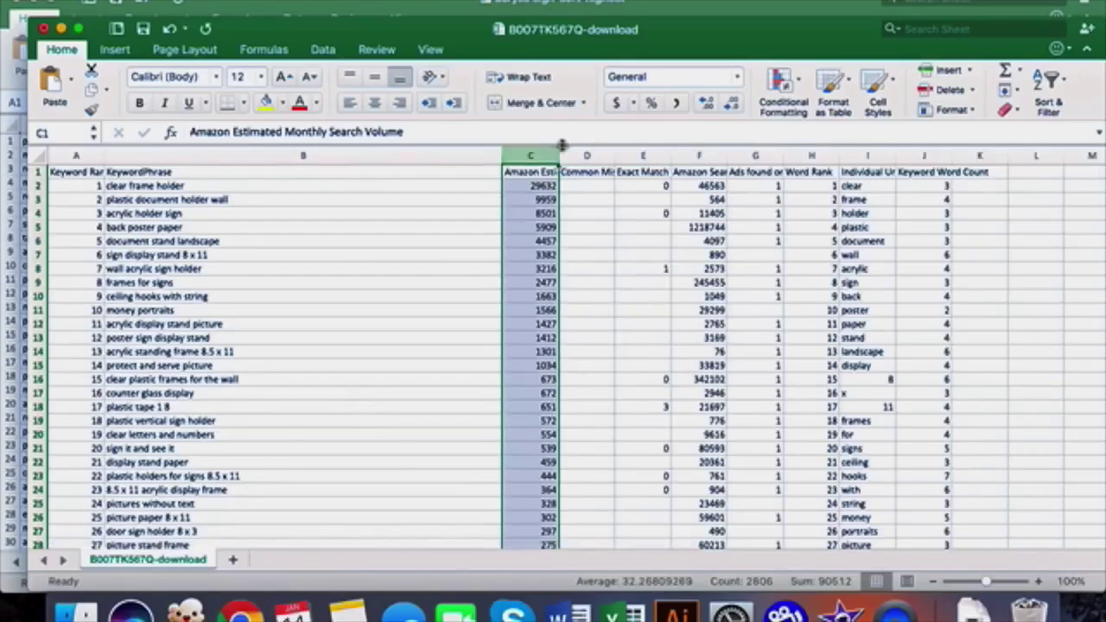
pyautogui.doubleClick(562, 146)
pyautogui.click(321, 187)
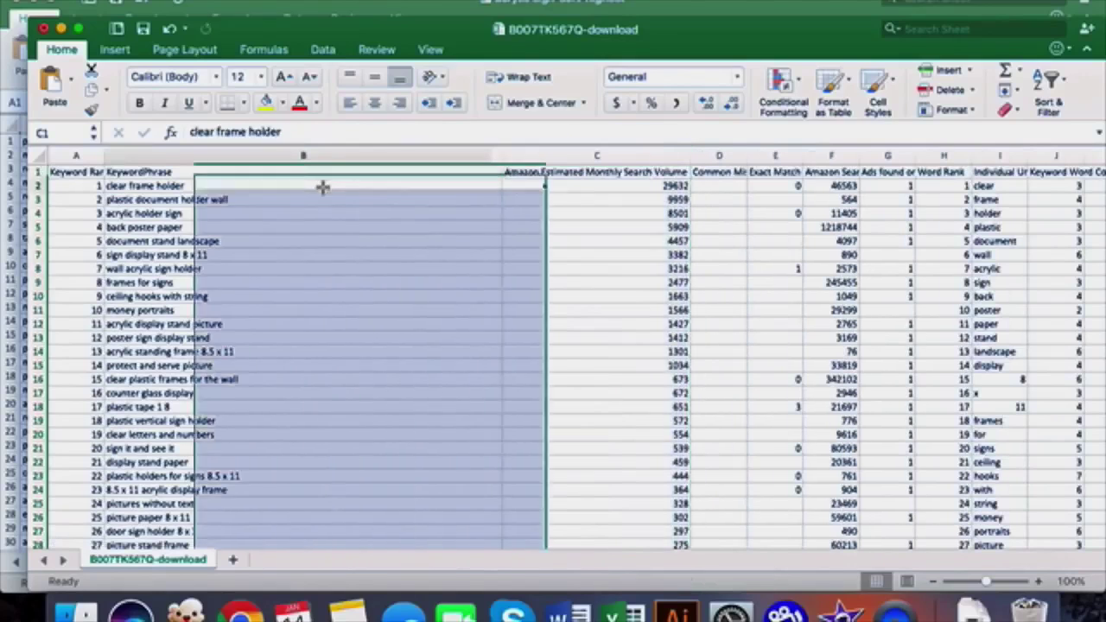
pyautogui.moveTo(321, 186); pyautogui.dragTo(529, 192)
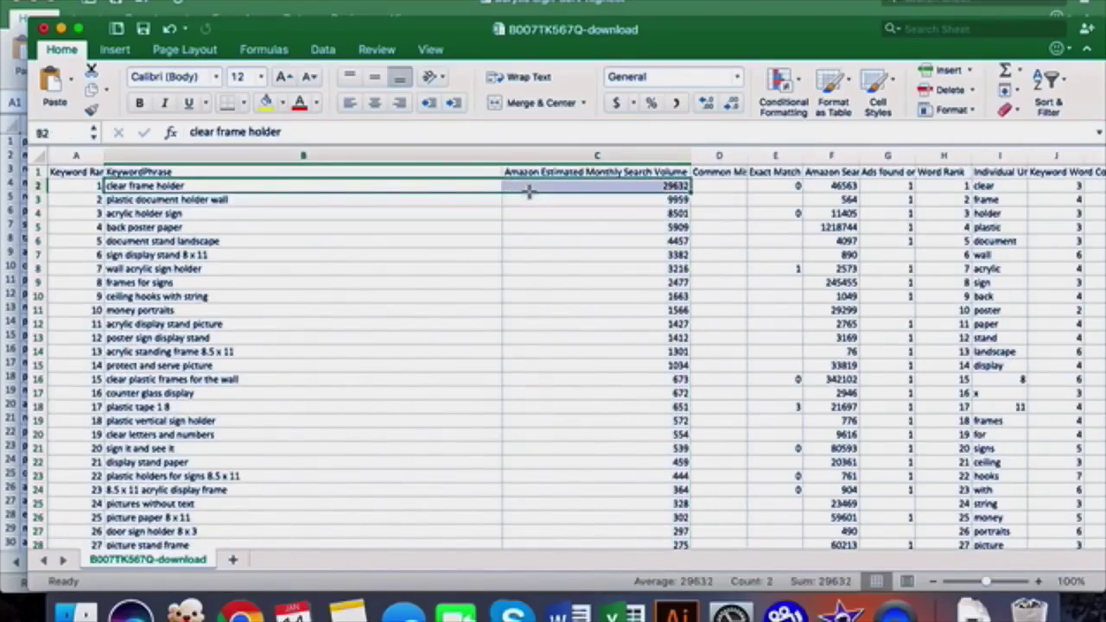
pyautogui.hotkey('ctrl', 'shift', 'Down')
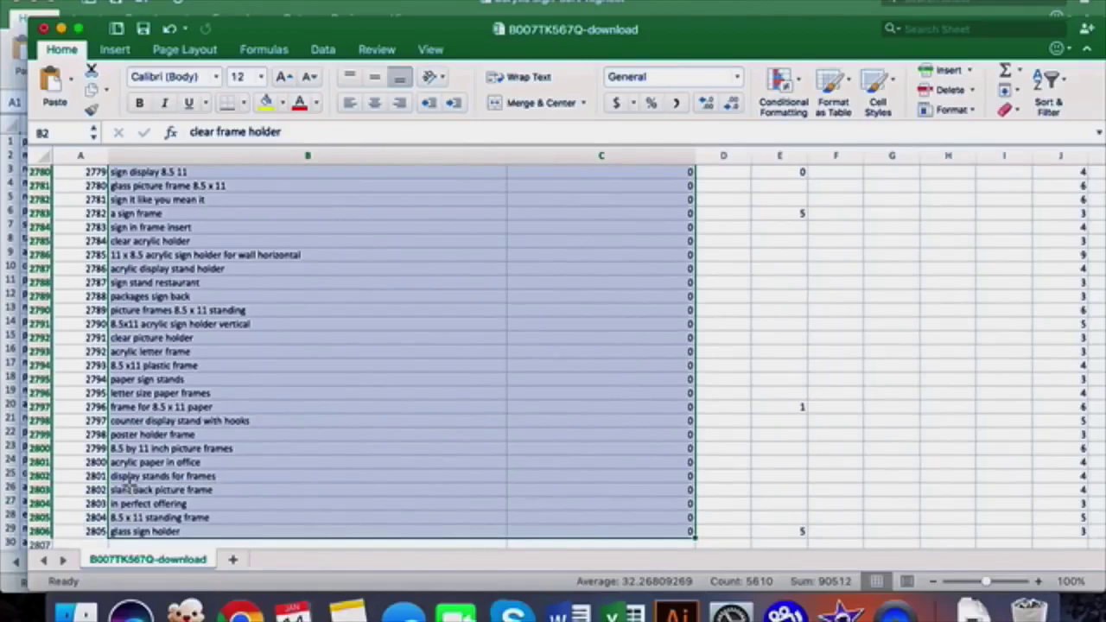
pyautogui.scroll(20, 539, 489)
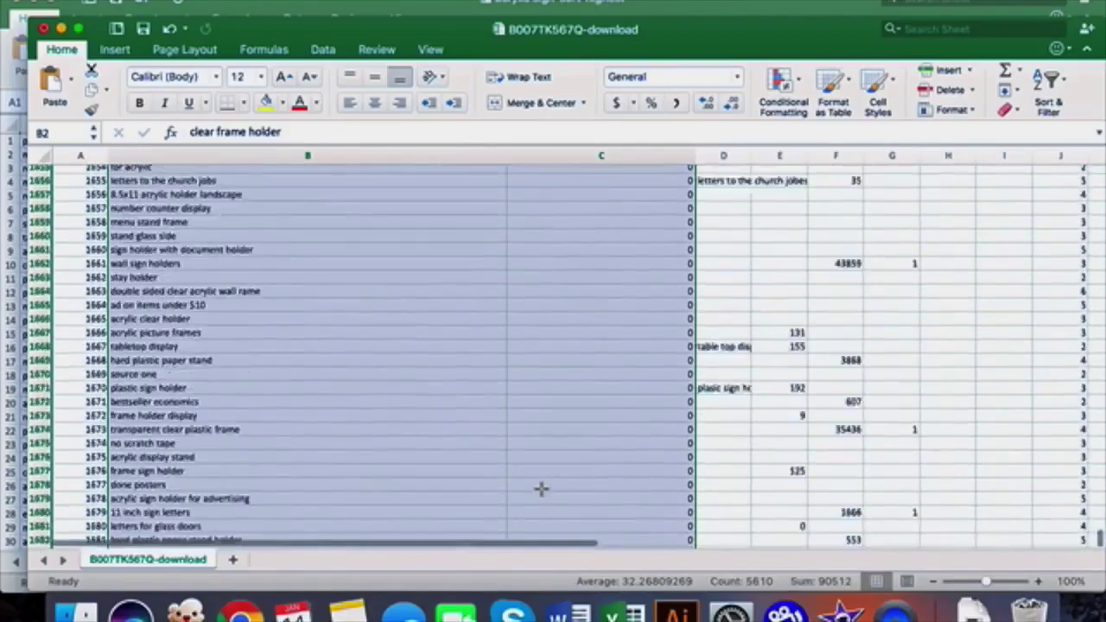
pyautogui.scroll(20, 539, 489)
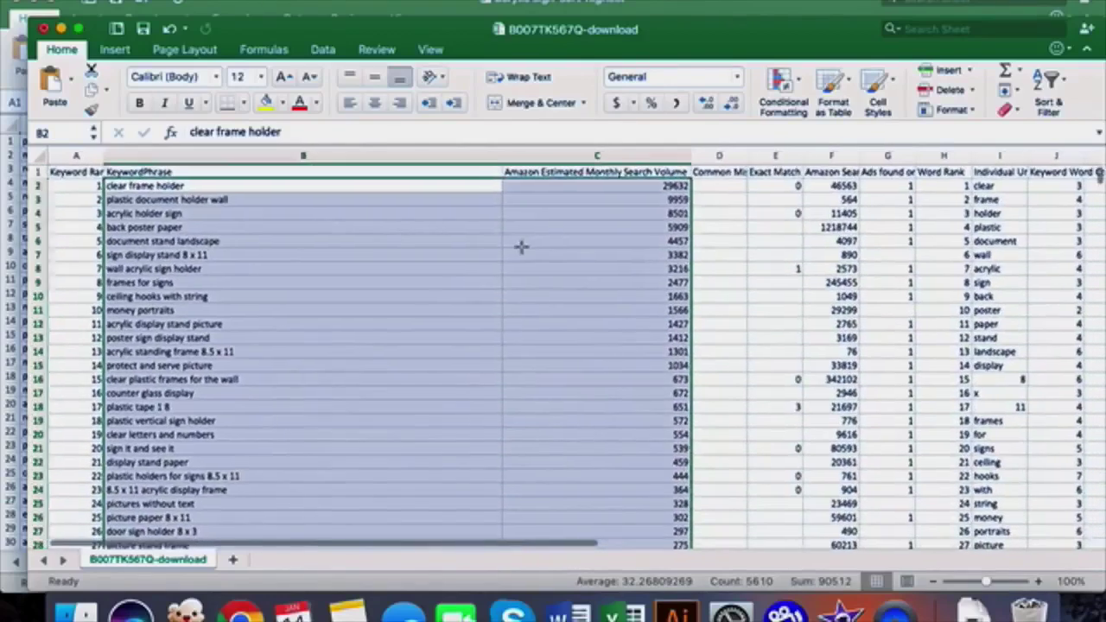
pyautogui.click(116, 185)
# Step: Add filters to the header row and exclude the value 0 from the Amazon Estimated Monthly Search Volume column
pyautogui.click(38, 172)
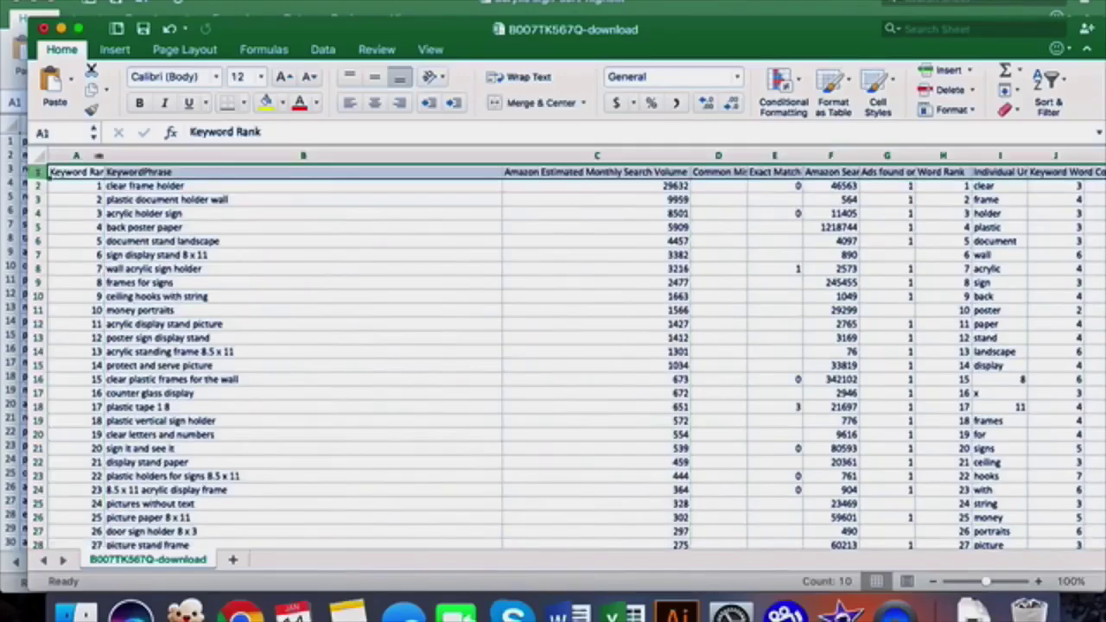
pyautogui.click(1048, 80)
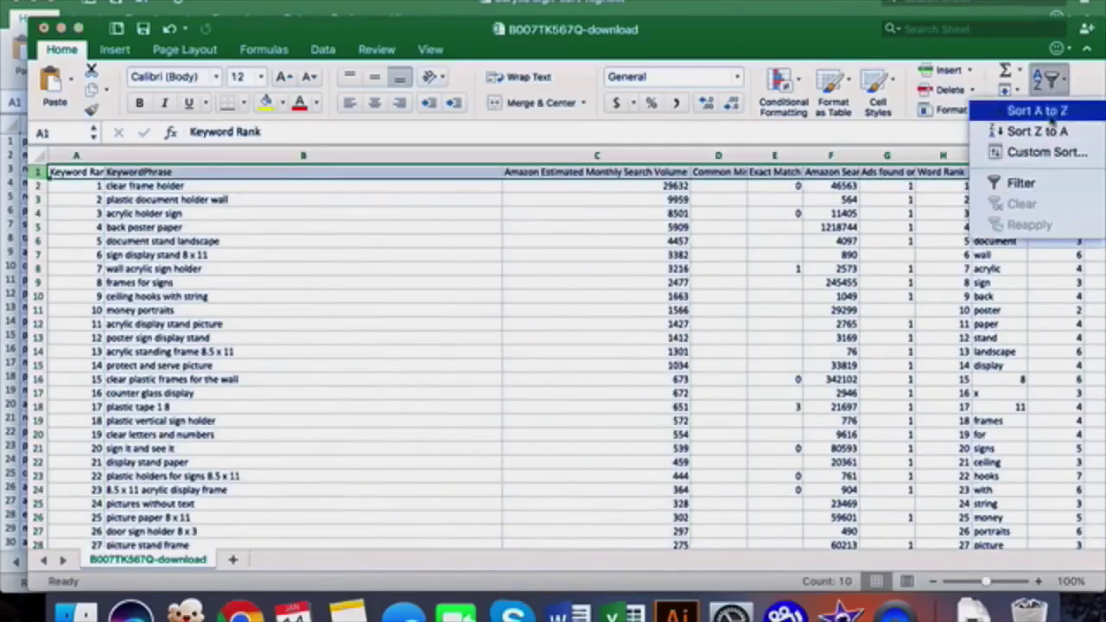
pyautogui.click(1022, 183)
pyautogui.click(683, 172)
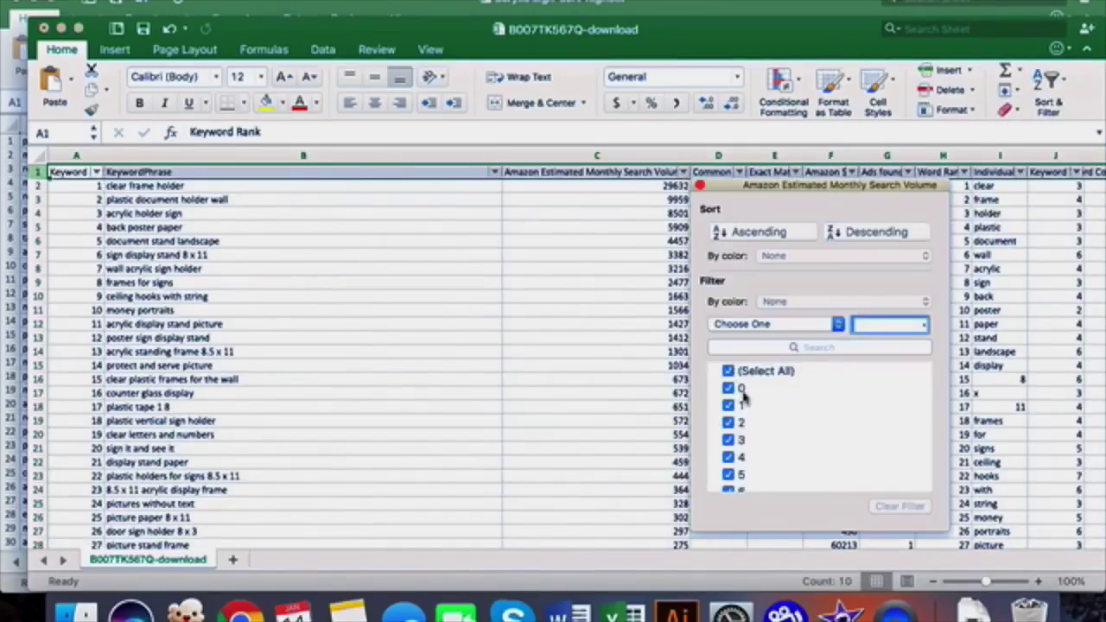
pyautogui.click(742, 390)
pyautogui.click(700, 186)
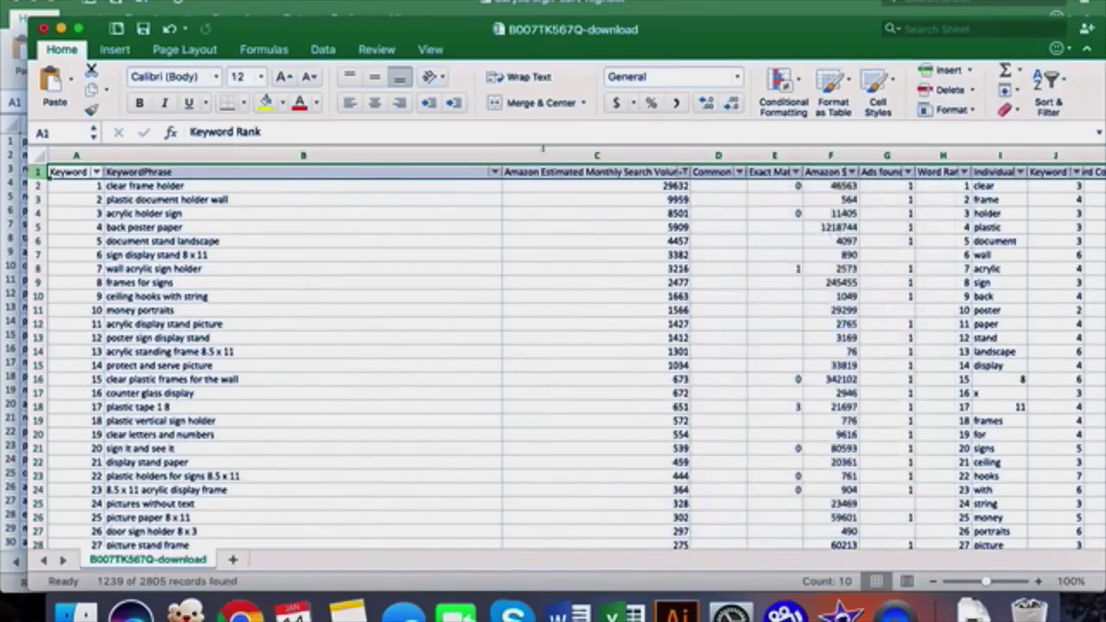
# Step: Copy all filtered keyword phrases with their estimated monthly search volumes, from clear frame holder down, without the headers
pyautogui.click(487, 187)
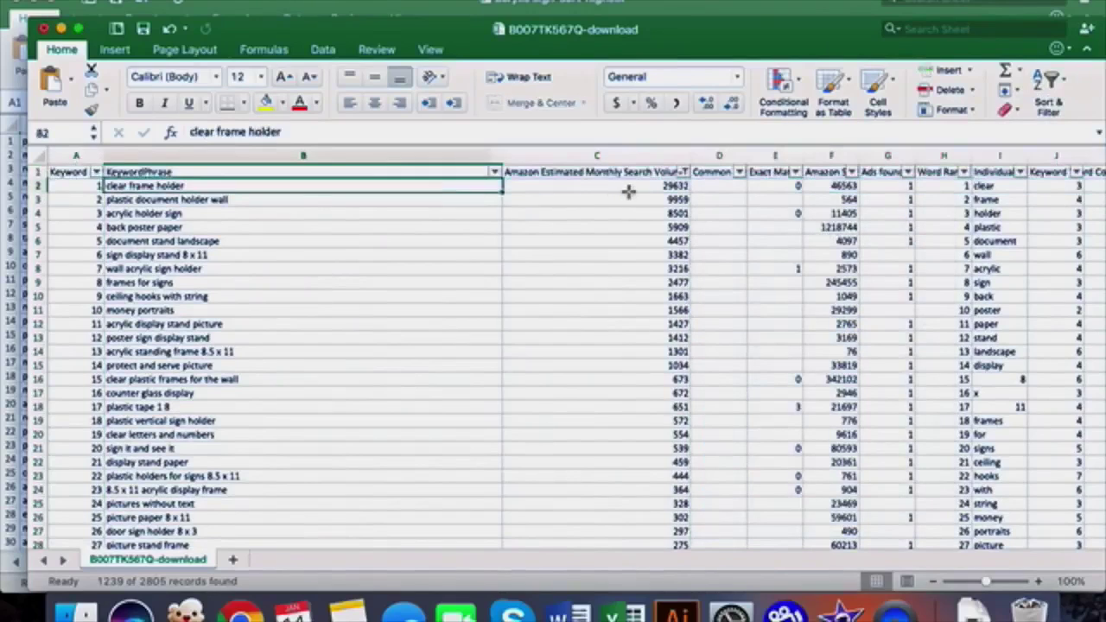
pyautogui.moveTo(484, 186); pyautogui.dragTo(517, 186)
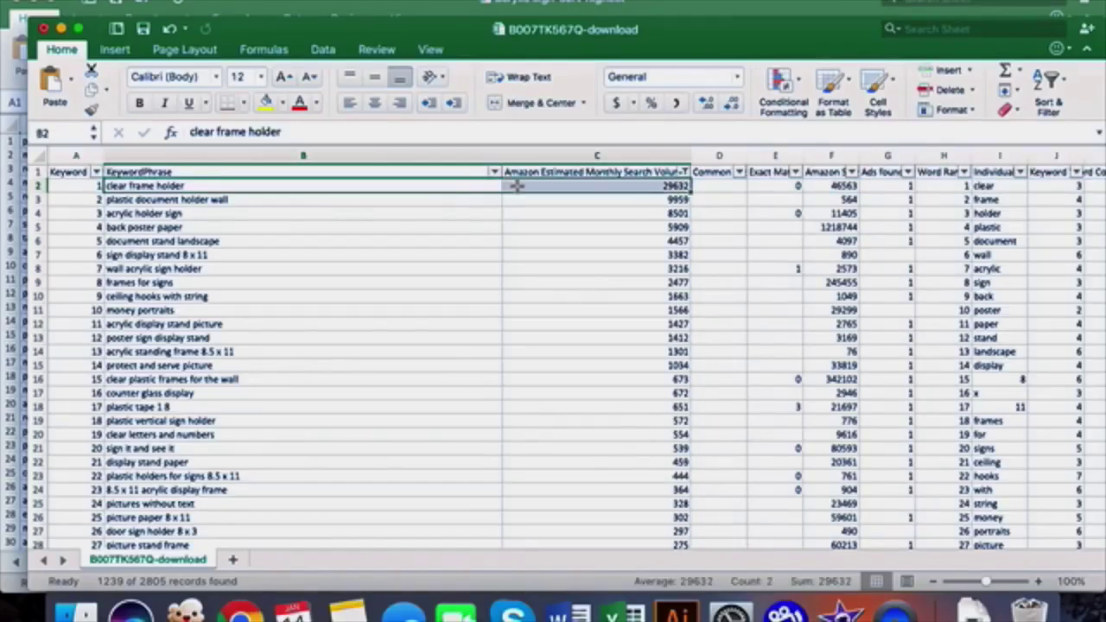
pyautogui.hotkey('ctrl', 'shift', 'Down')
pyautogui.hotkey('ctrl', 'c')
pyautogui.scroll(20, 517, 184)
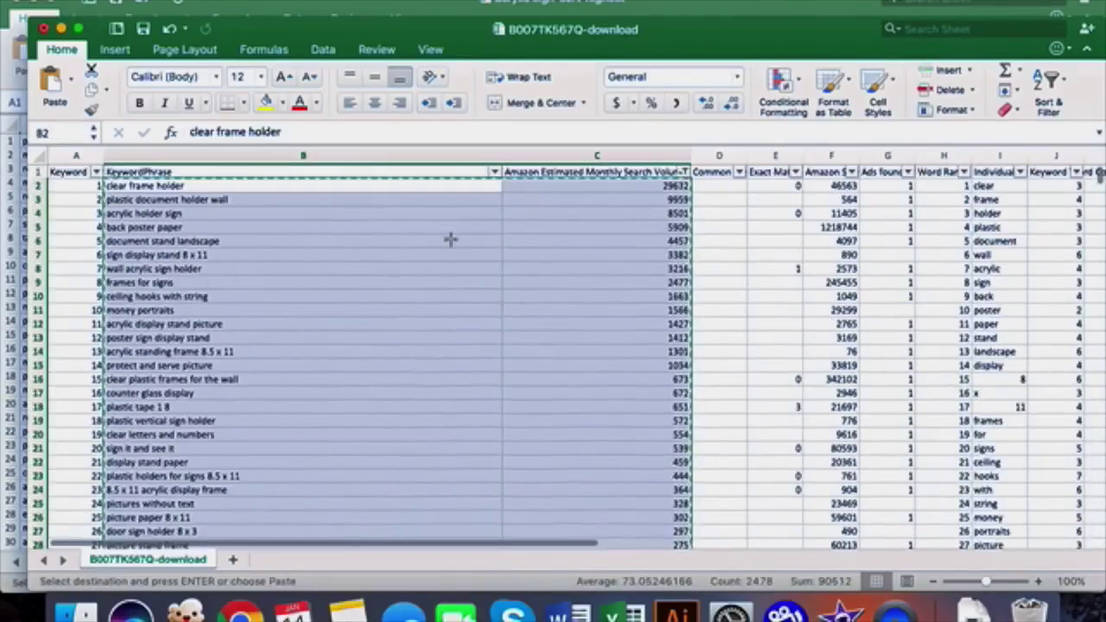
# Step: Switch to the acrylic sign-sort-highest workbook and paste the copied keywords and volumes below its last phrase, starting at A672
pyautogui.click(61, 29)
pyautogui.scroll(-20, 170, 370)
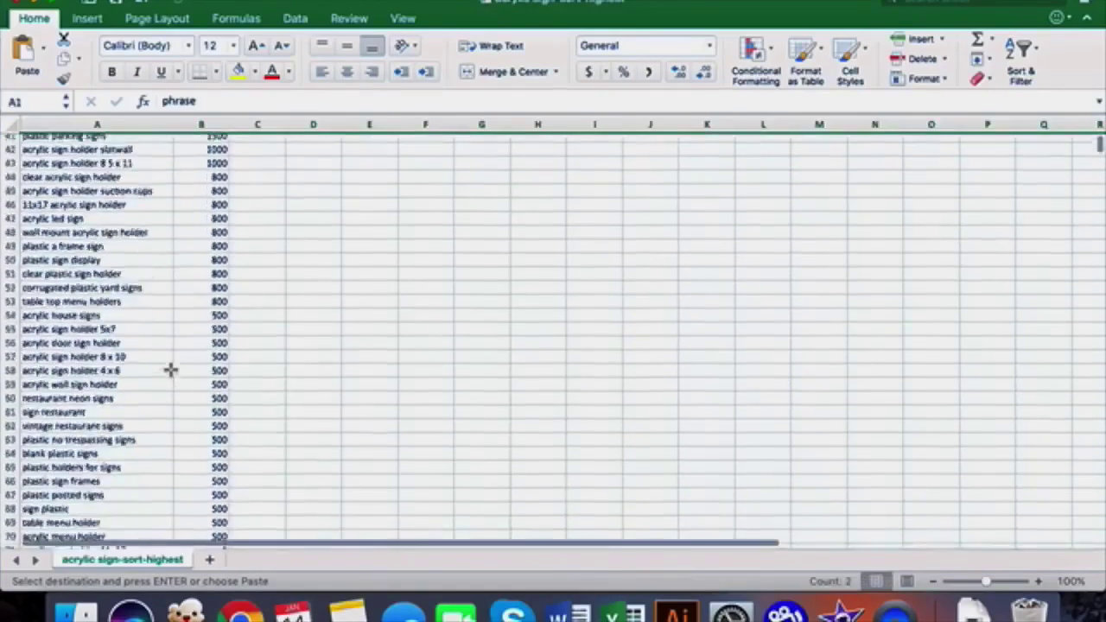
pyautogui.scroll(20, 170, 370)
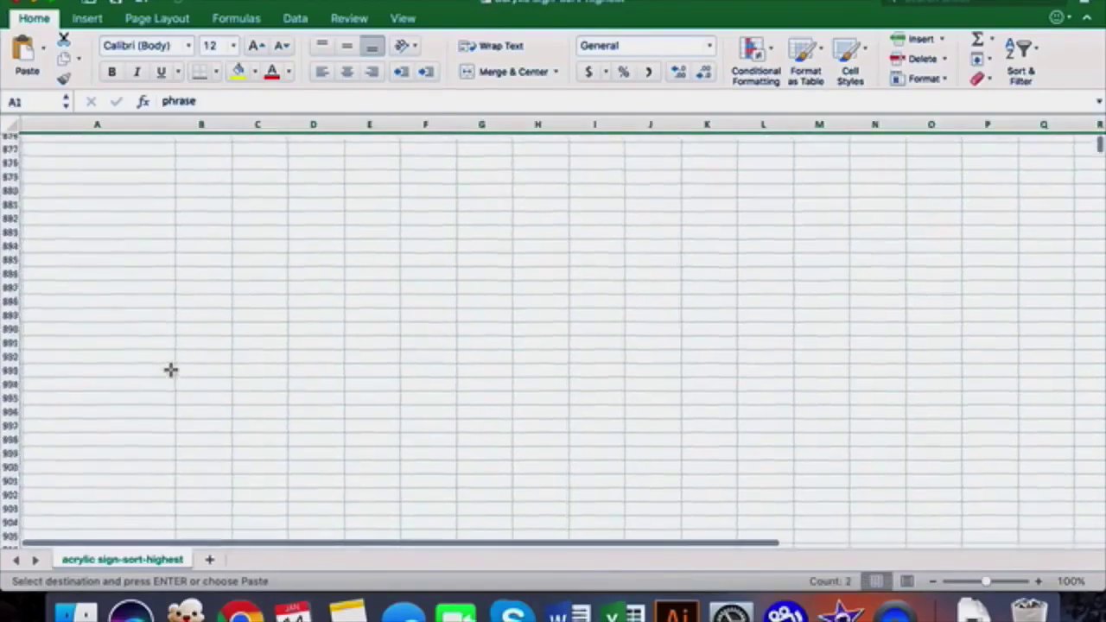
pyautogui.scroll(10, 170, 370)
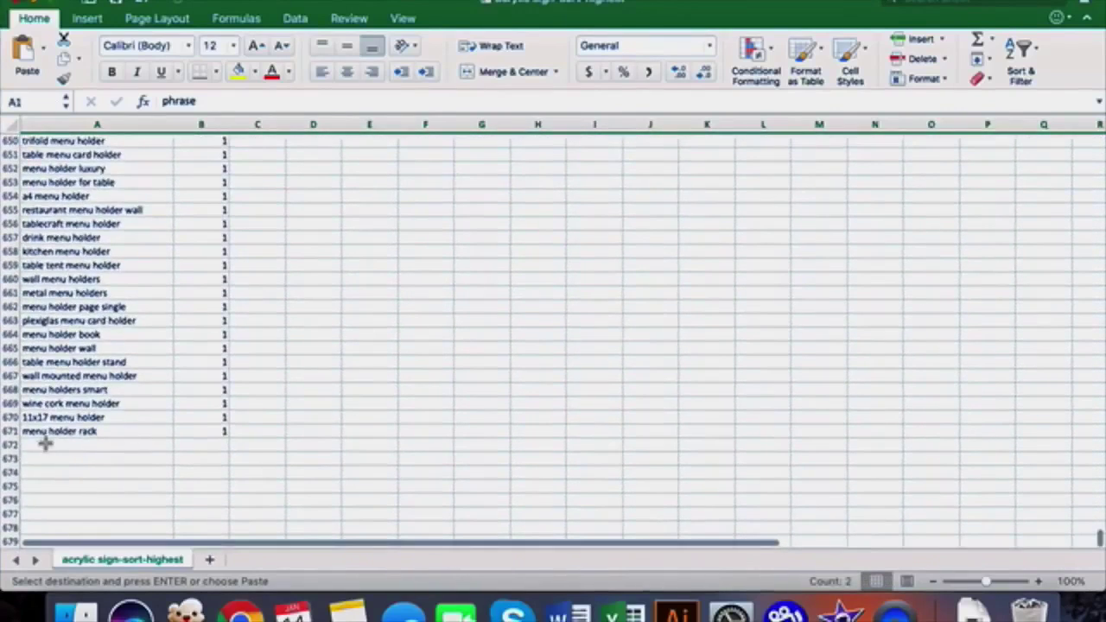
pyautogui.click(60, 445)
pyautogui.press('super+v')
# Step: Sort the combined keyword list by the volume column in descending order
pyautogui.scroll(20, 164, 423)
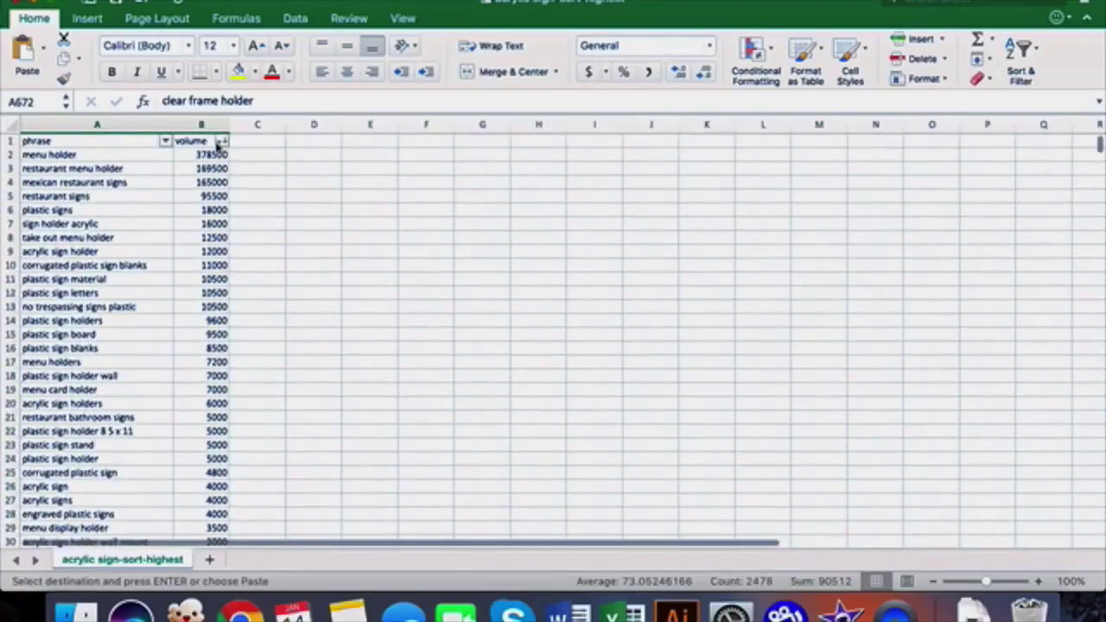
pyautogui.click(222, 142)
pyautogui.click(415, 200)
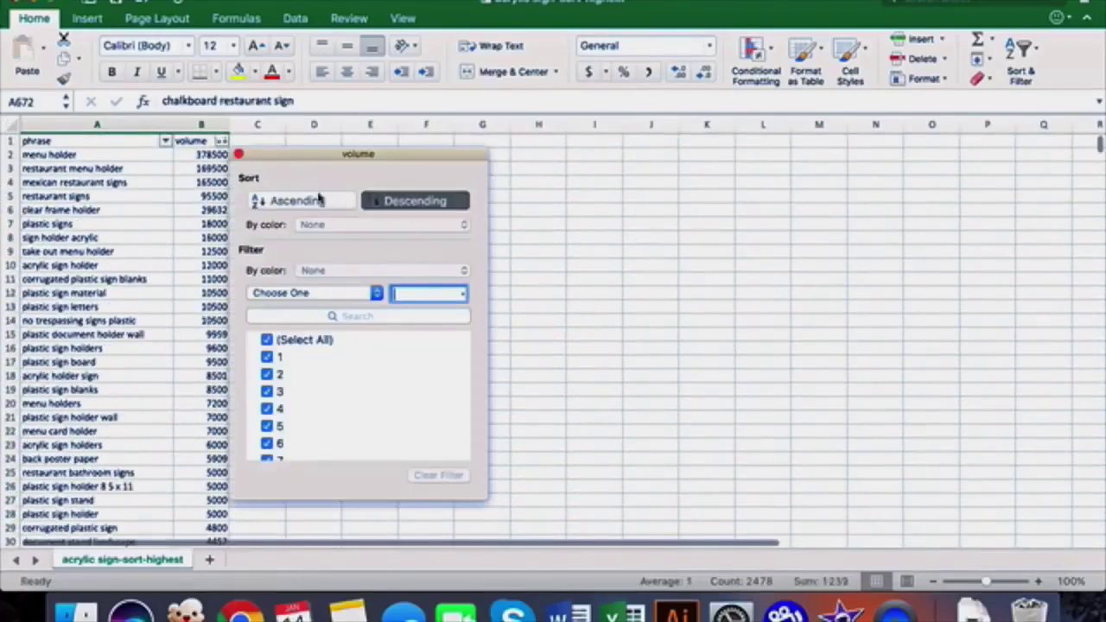
pyautogui.click(239, 154)
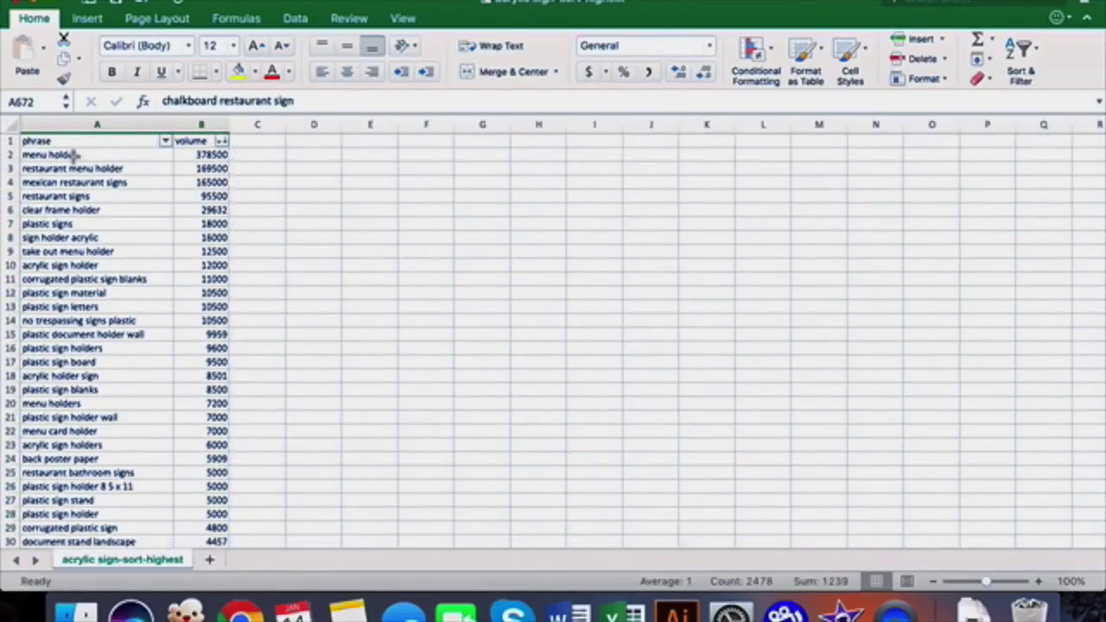
pyautogui.moveTo(41, 154); pyautogui.dragTo(191, 152)
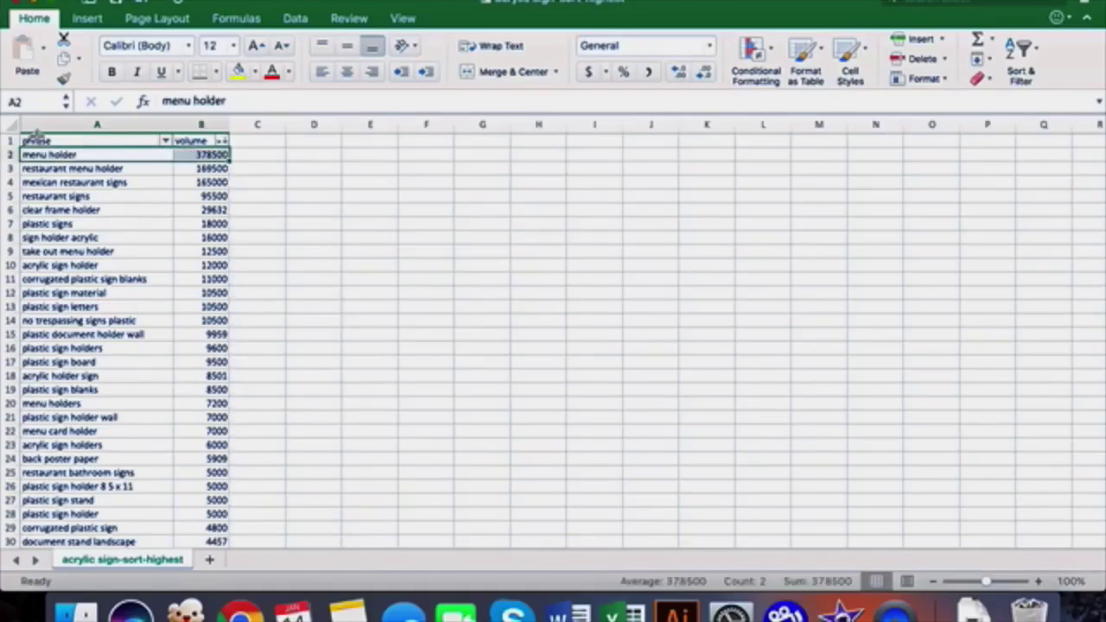
pyautogui.click(93, 125)
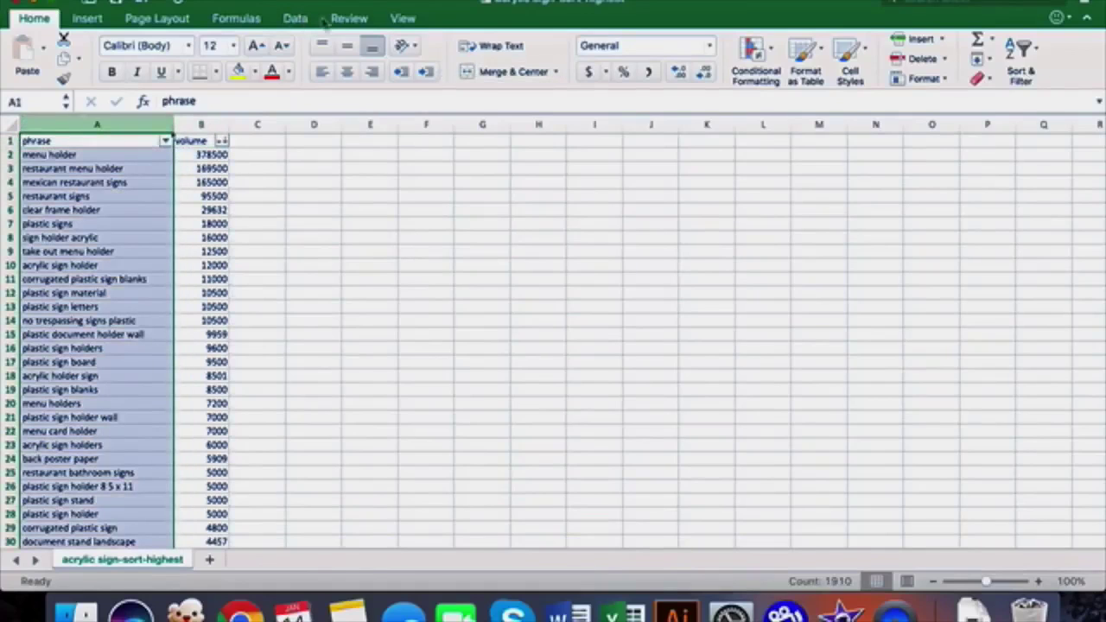
pyautogui.click(350, 19)
pyautogui.click(311, 19)
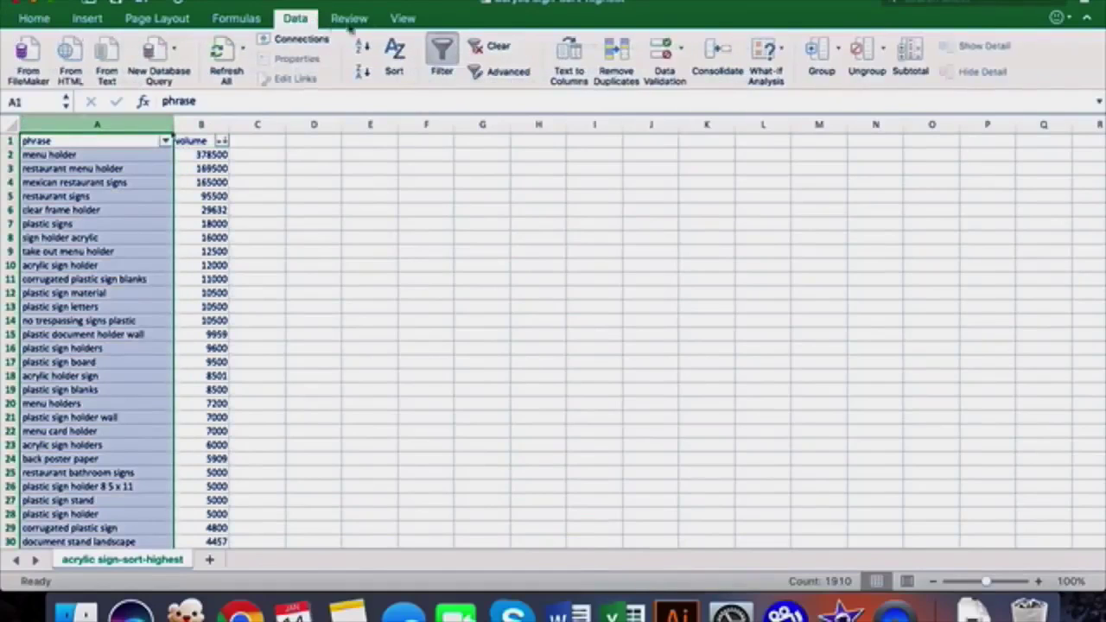
pyautogui.click(617, 53)
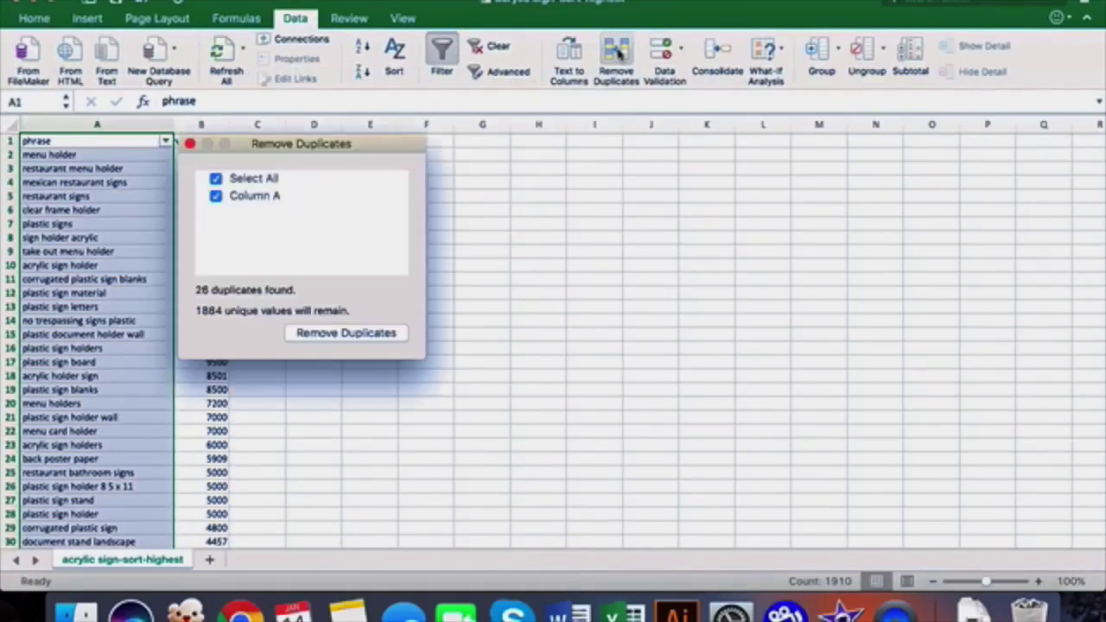
pyautogui.click(189, 144)
# Step: Remove duplicate rows across the phrase and volume columns, comparing only Column A
pyautogui.moveTo(124, 125); pyautogui.dragTo(200, 124)
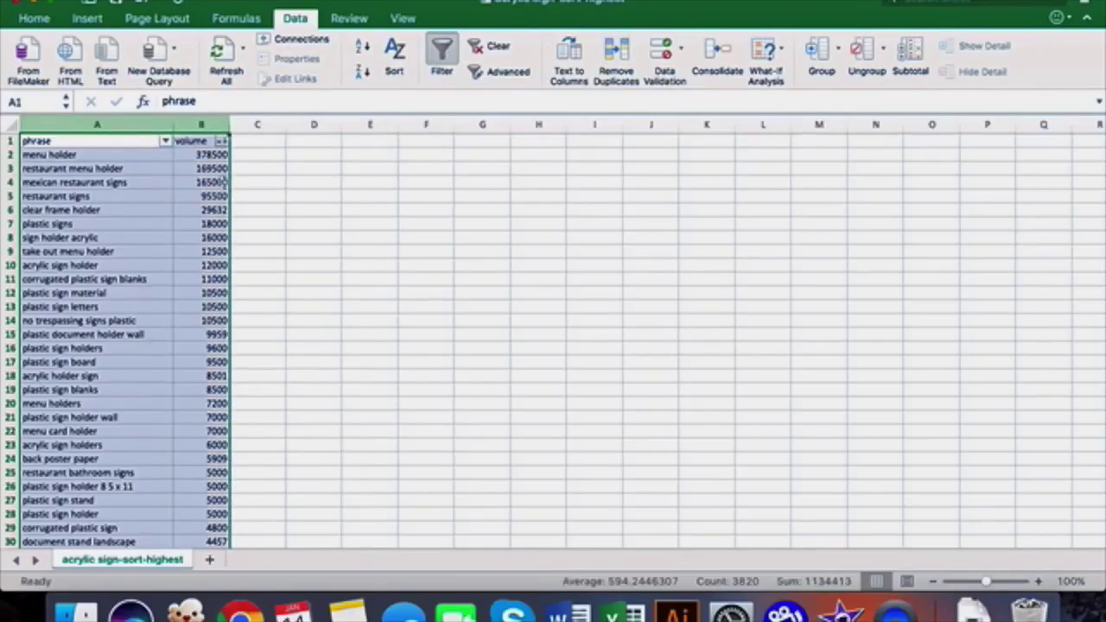
pyautogui.click(617, 52)
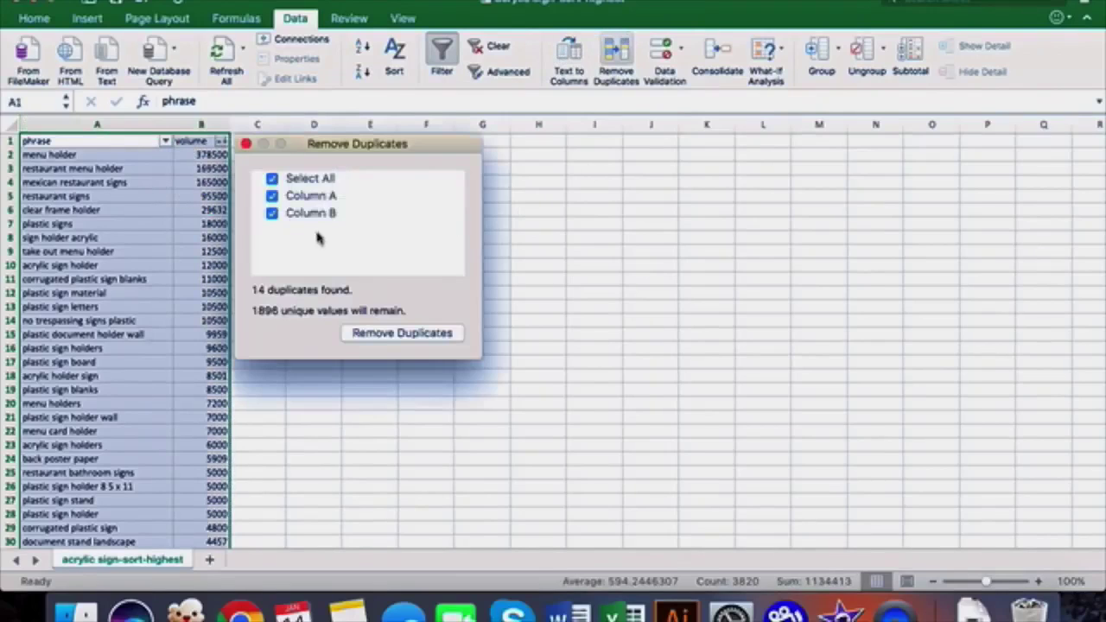
pyautogui.click(291, 215)
pyautogui.click(272, 214)
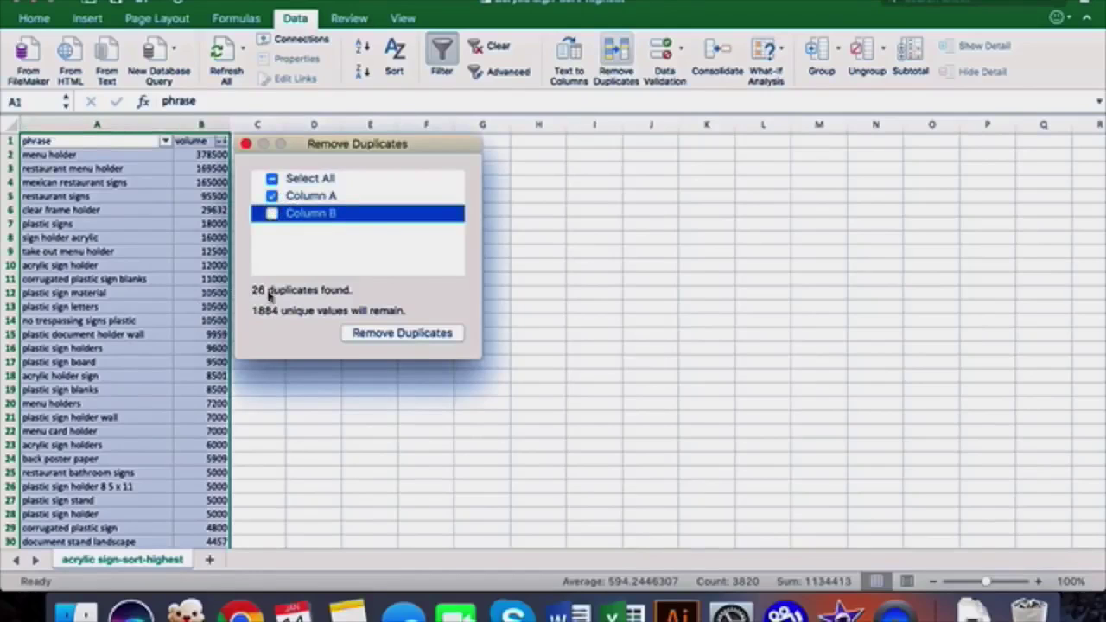
pyautogui.click(403, 334)
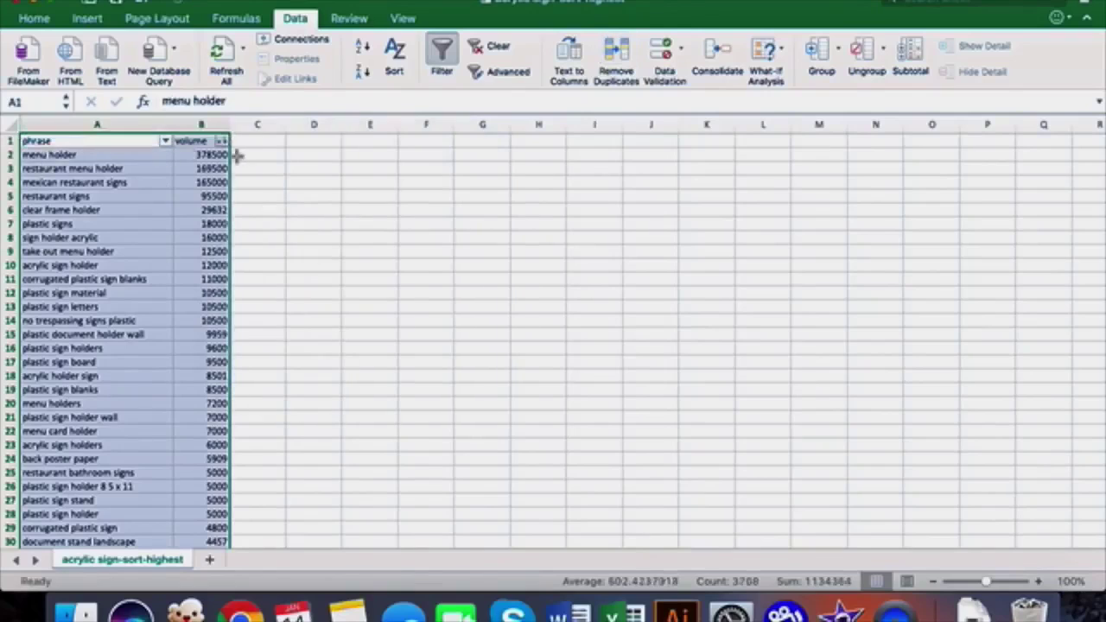